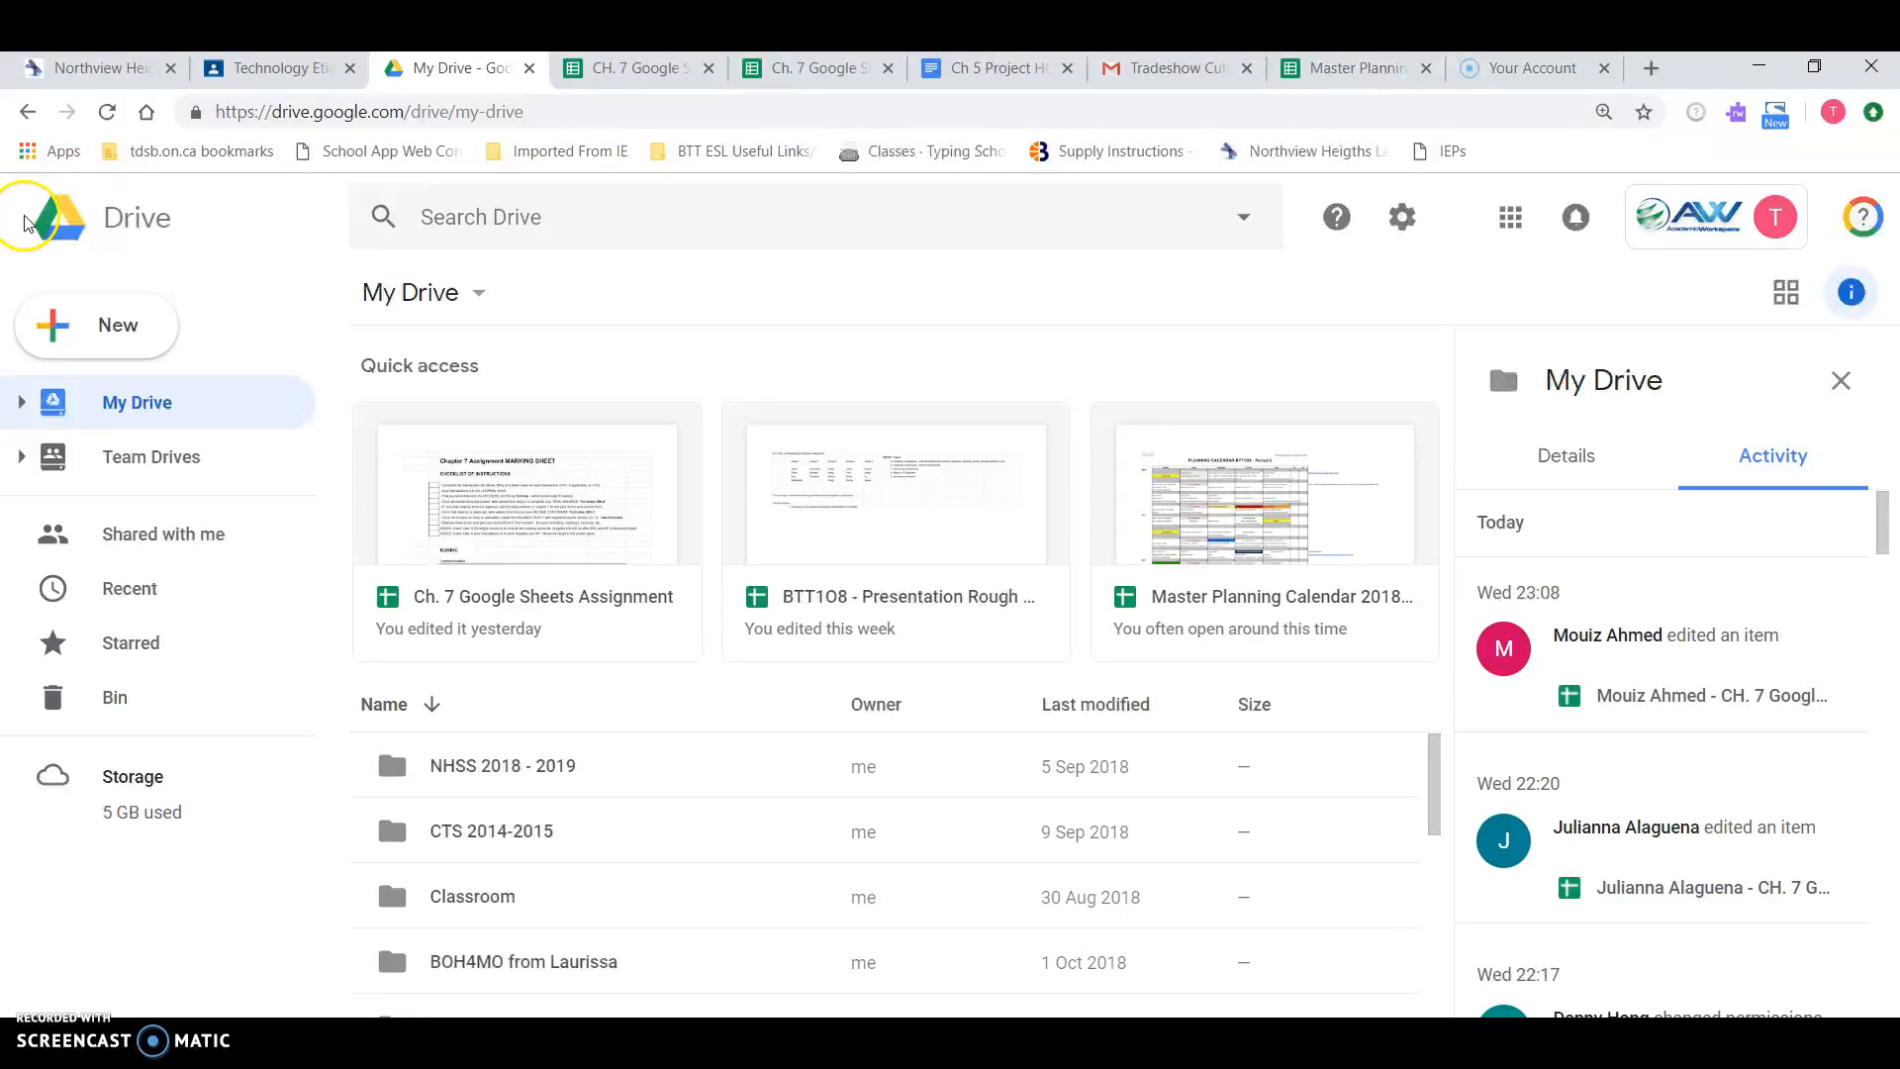
Step: Create a new blank Google Sheets spreadsheet from My Drive
{"action": "left_click", "coordinate": [110, 327]}
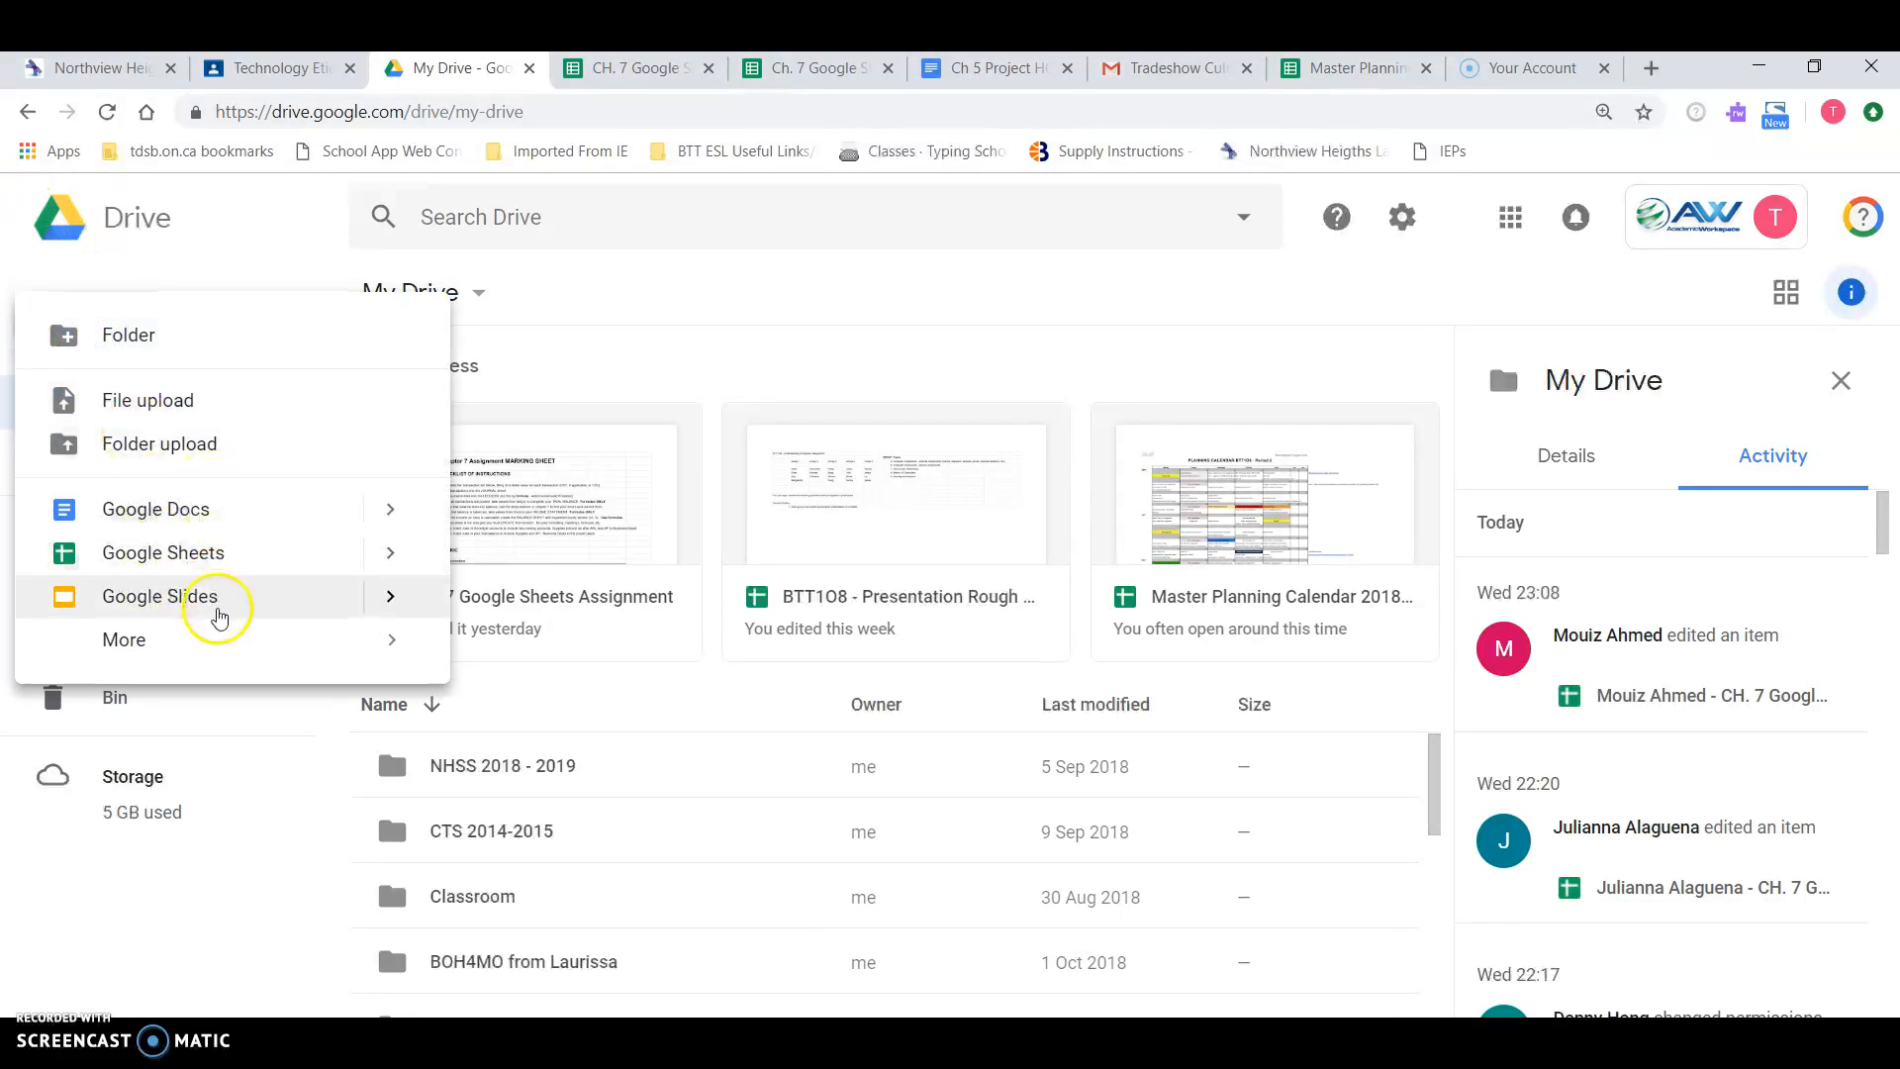
{"action": "left_click", "coordinate": [397, 560]}
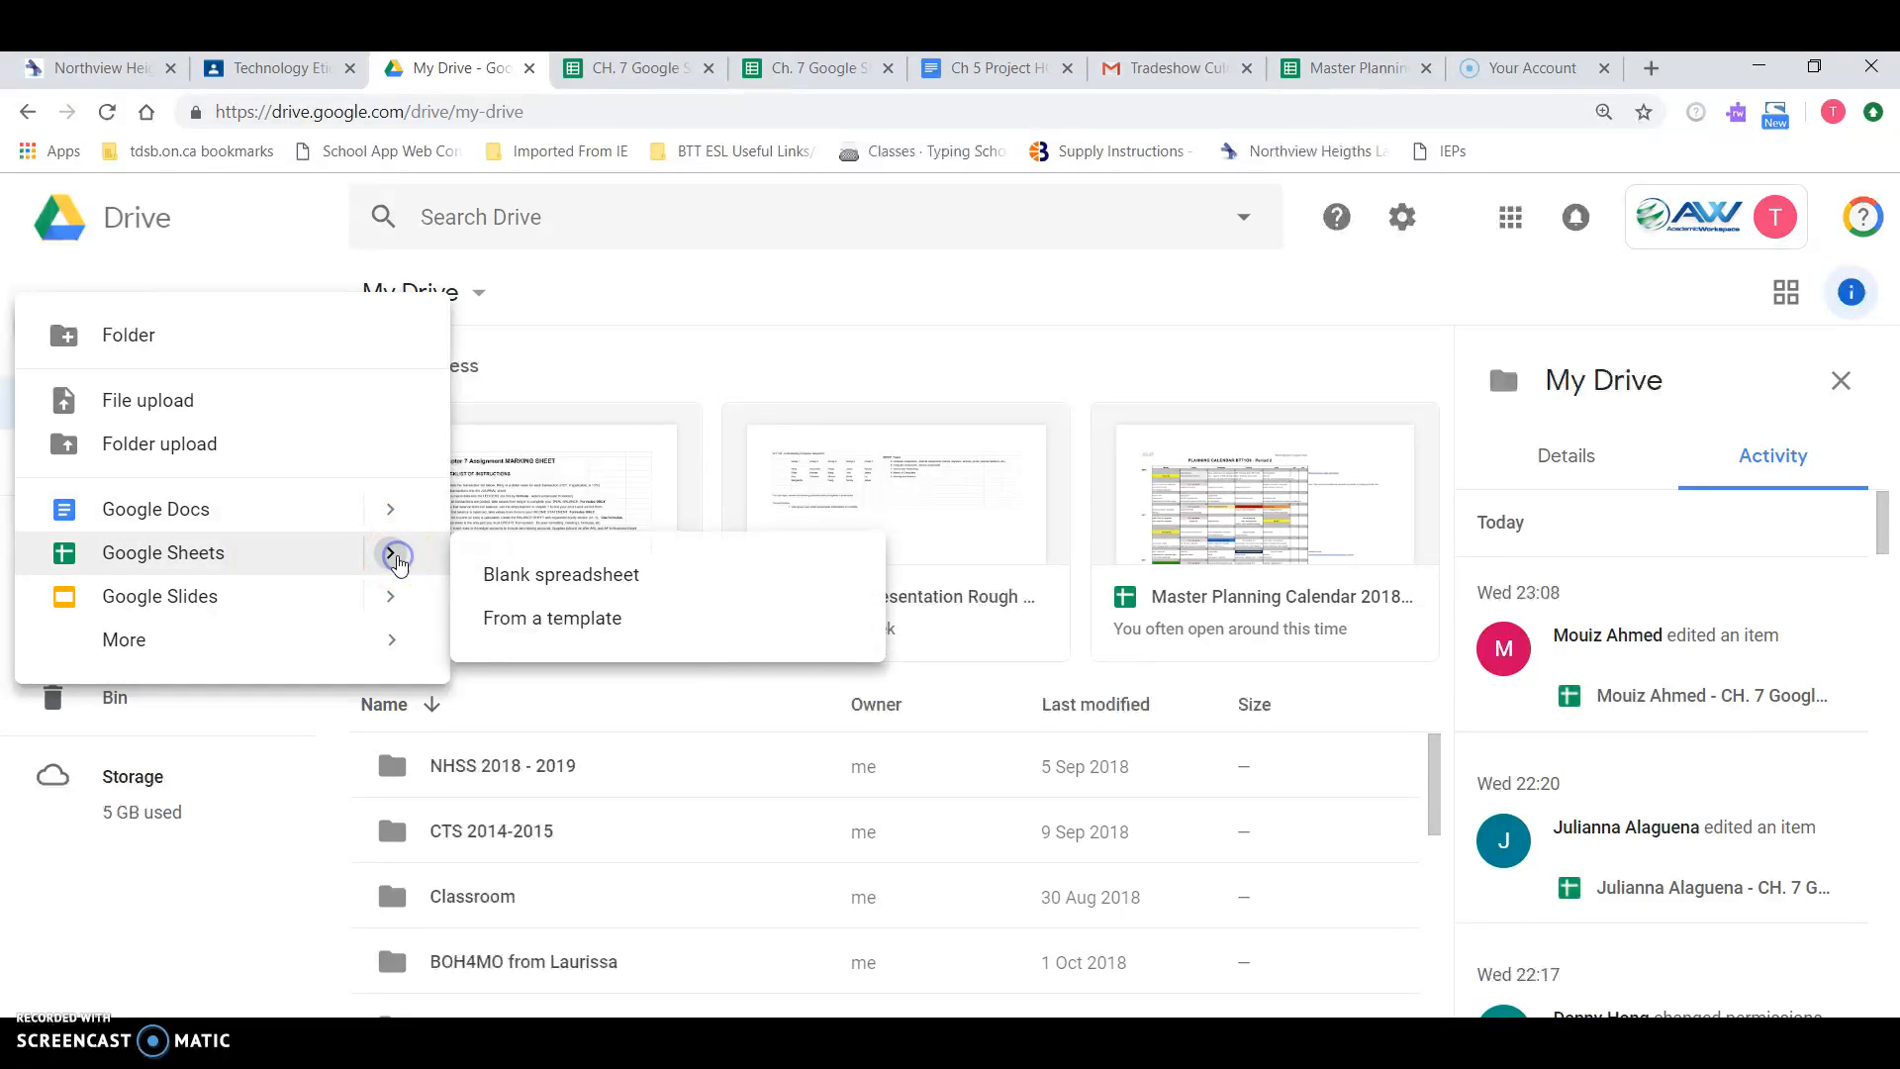
{"action": "left_click", "coordinate": [551, 585]}
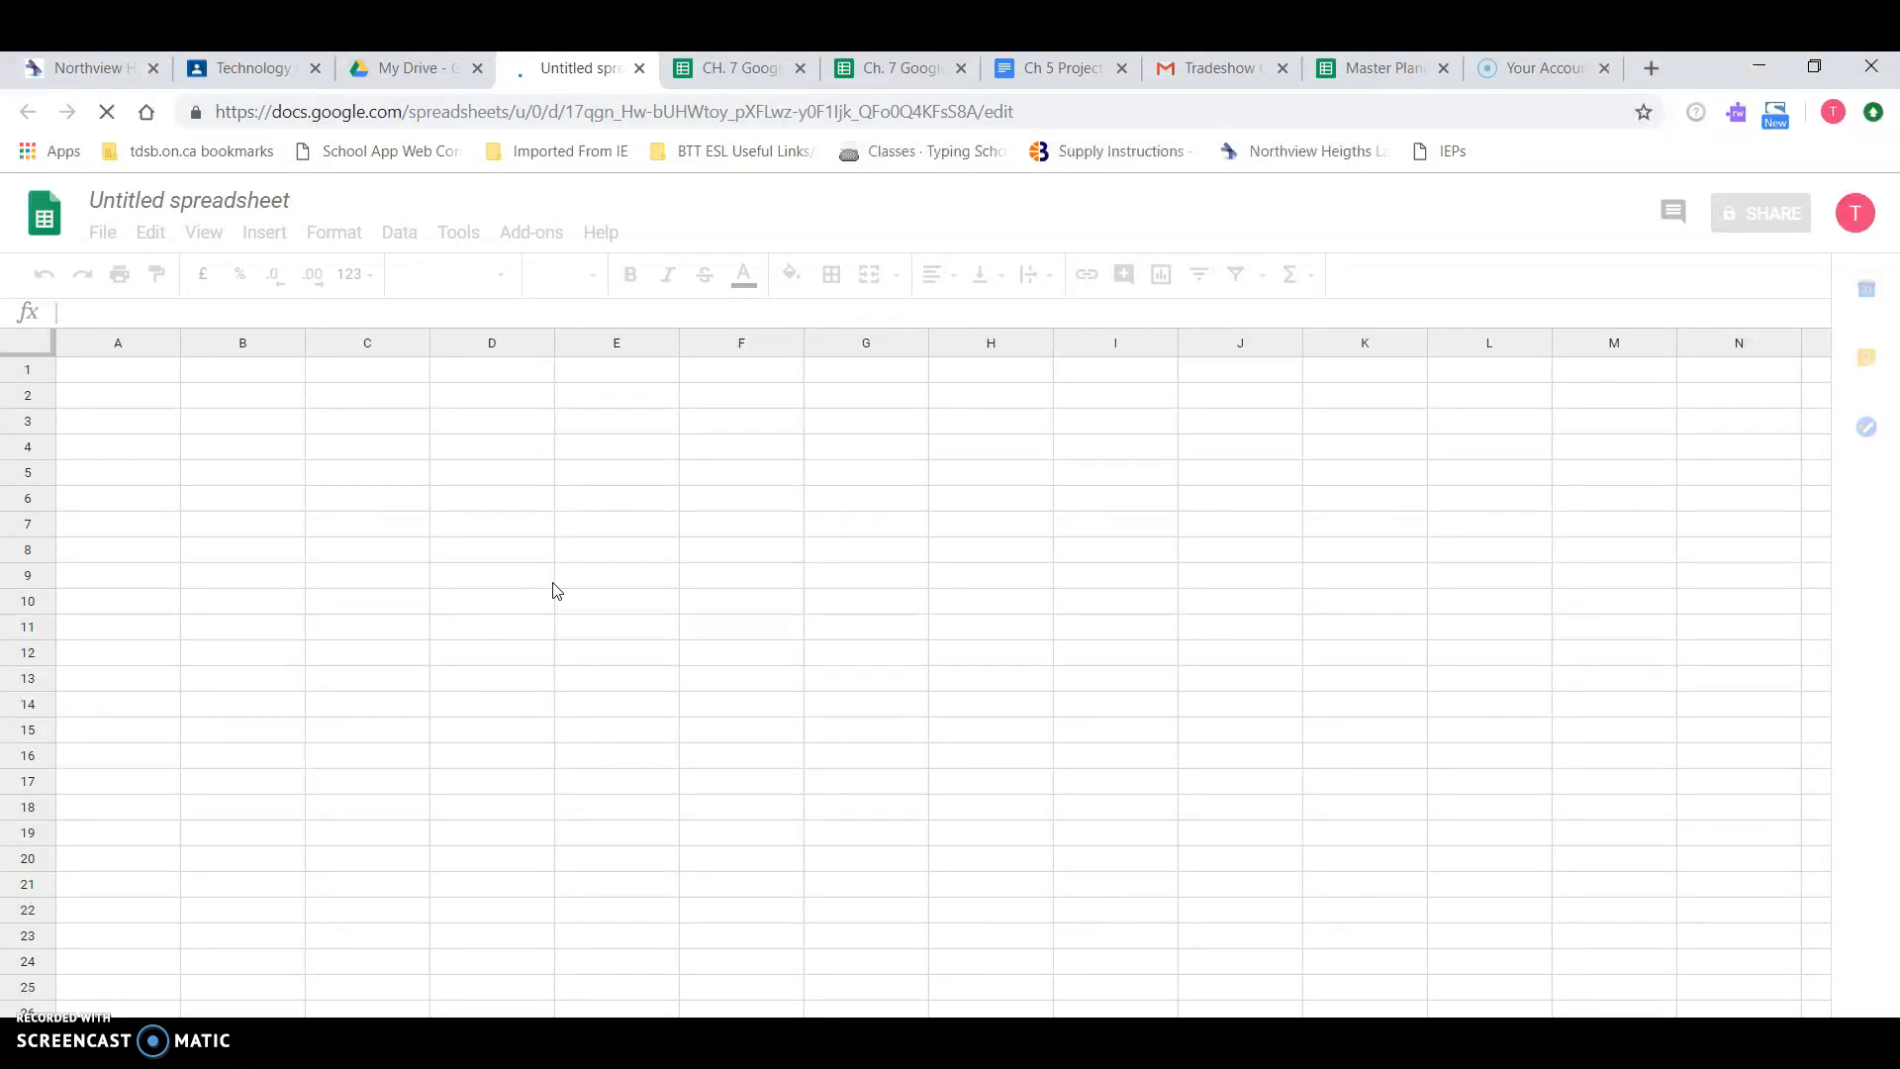
Step: Rename the untitled spreadsheet as "BTT Tutorial"
{"action": "left_click", "coordinate": [93, 395]}
{"action": "left_click", "coordinate": [239, 203]}
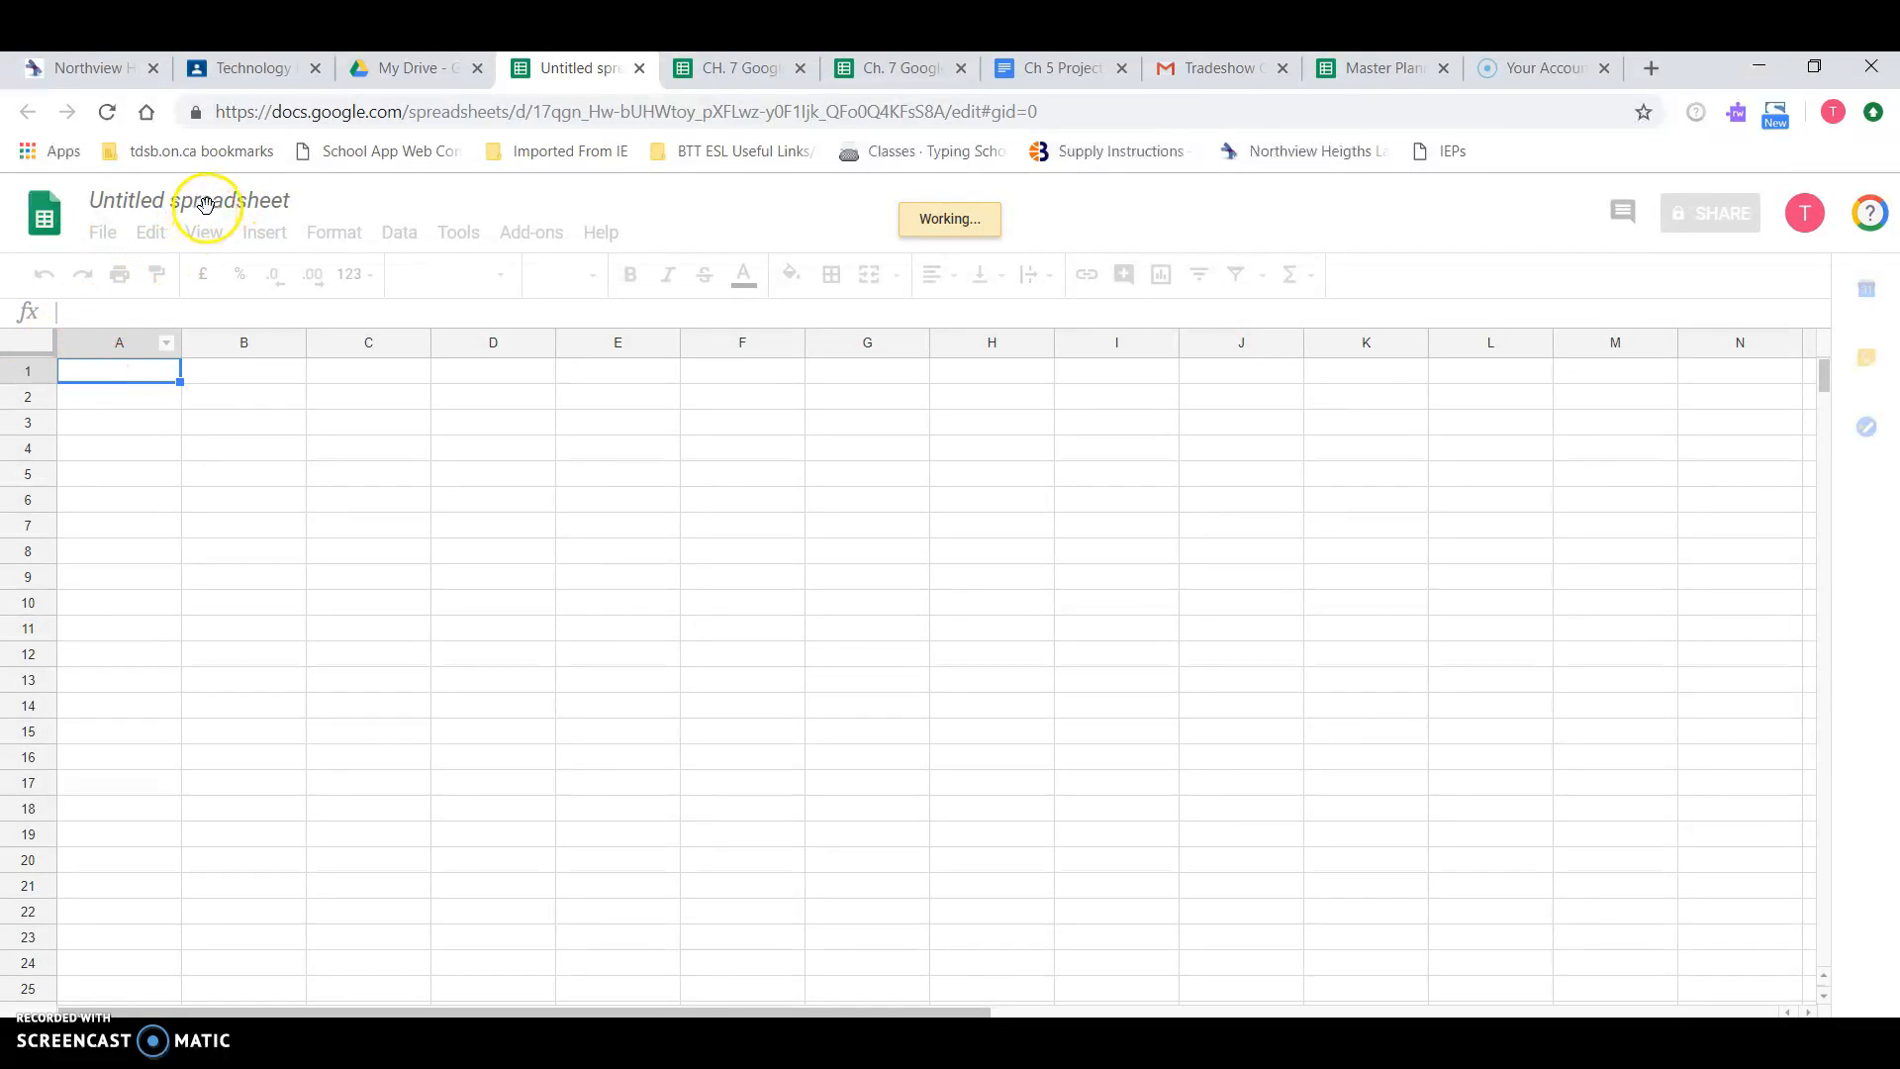
{"action": "left_click", "coordinate": [269, 201]}
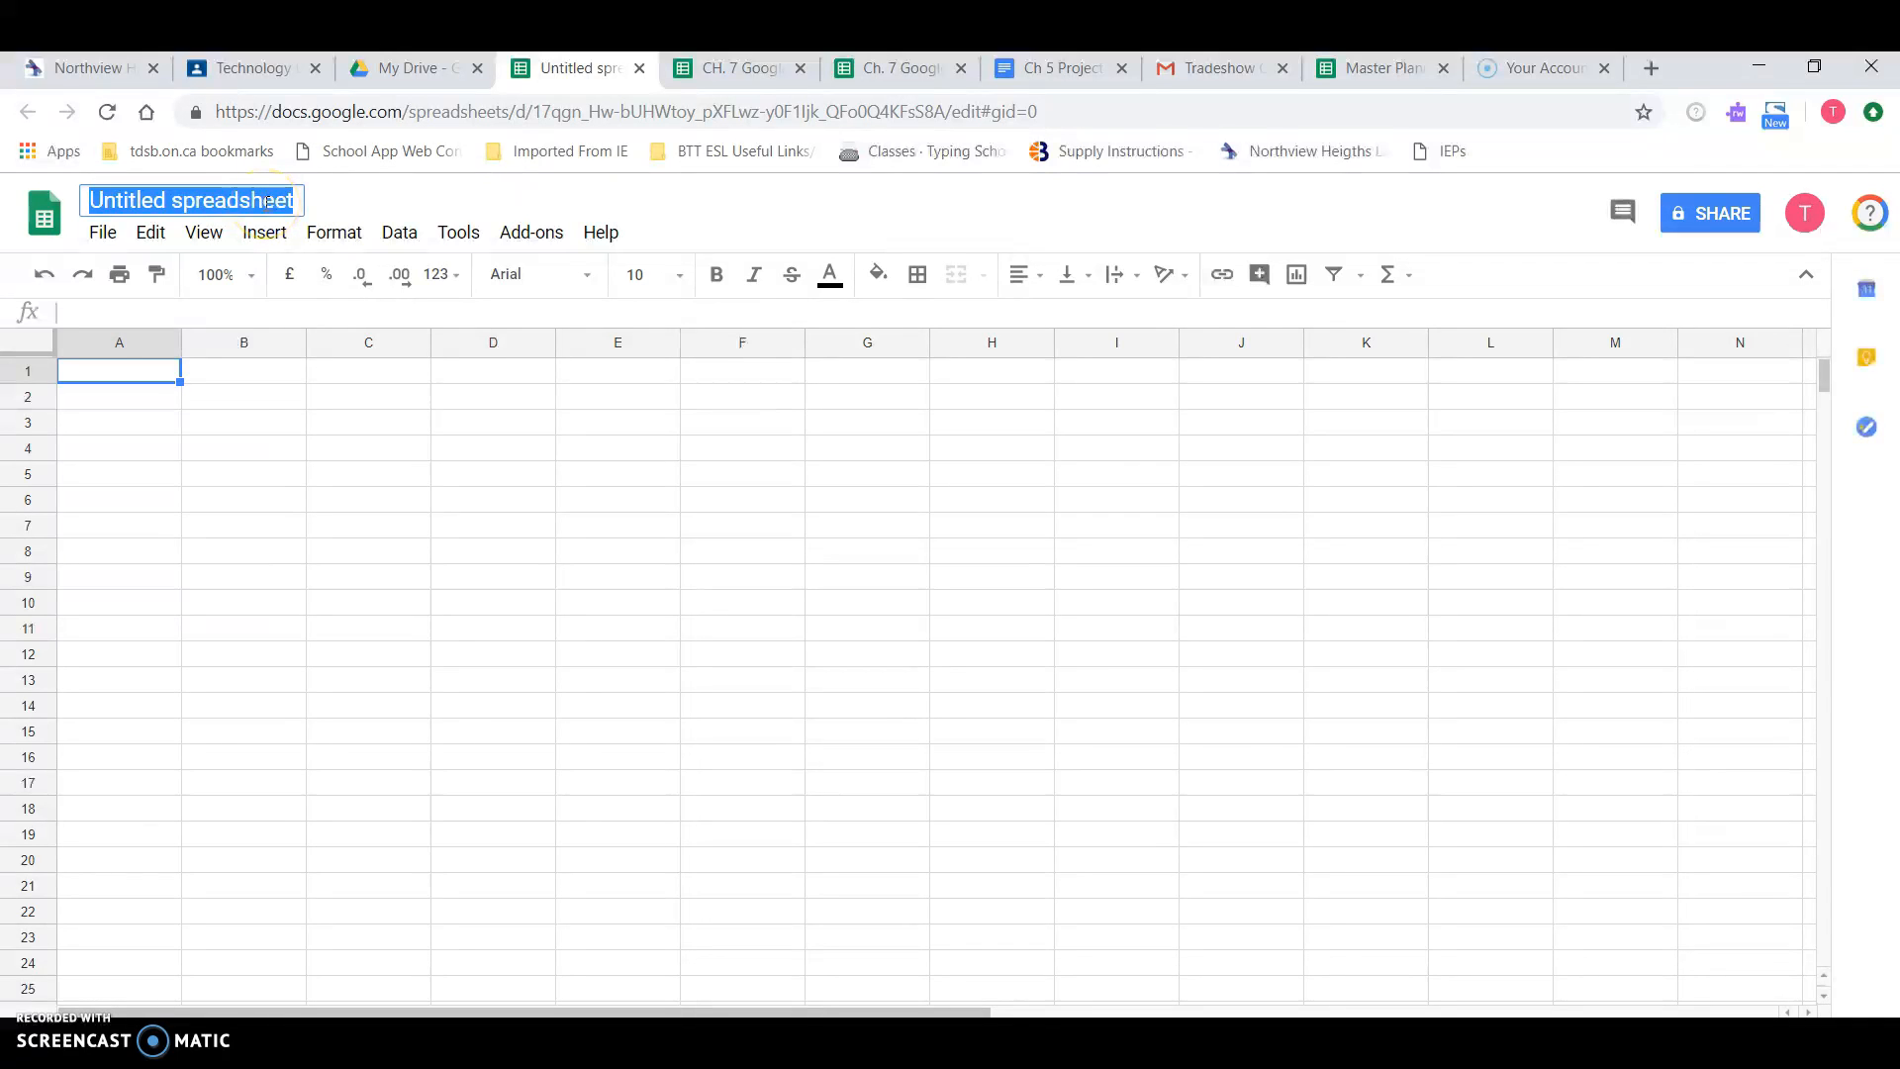
{"action": "type", "text": "BTT Tu"}
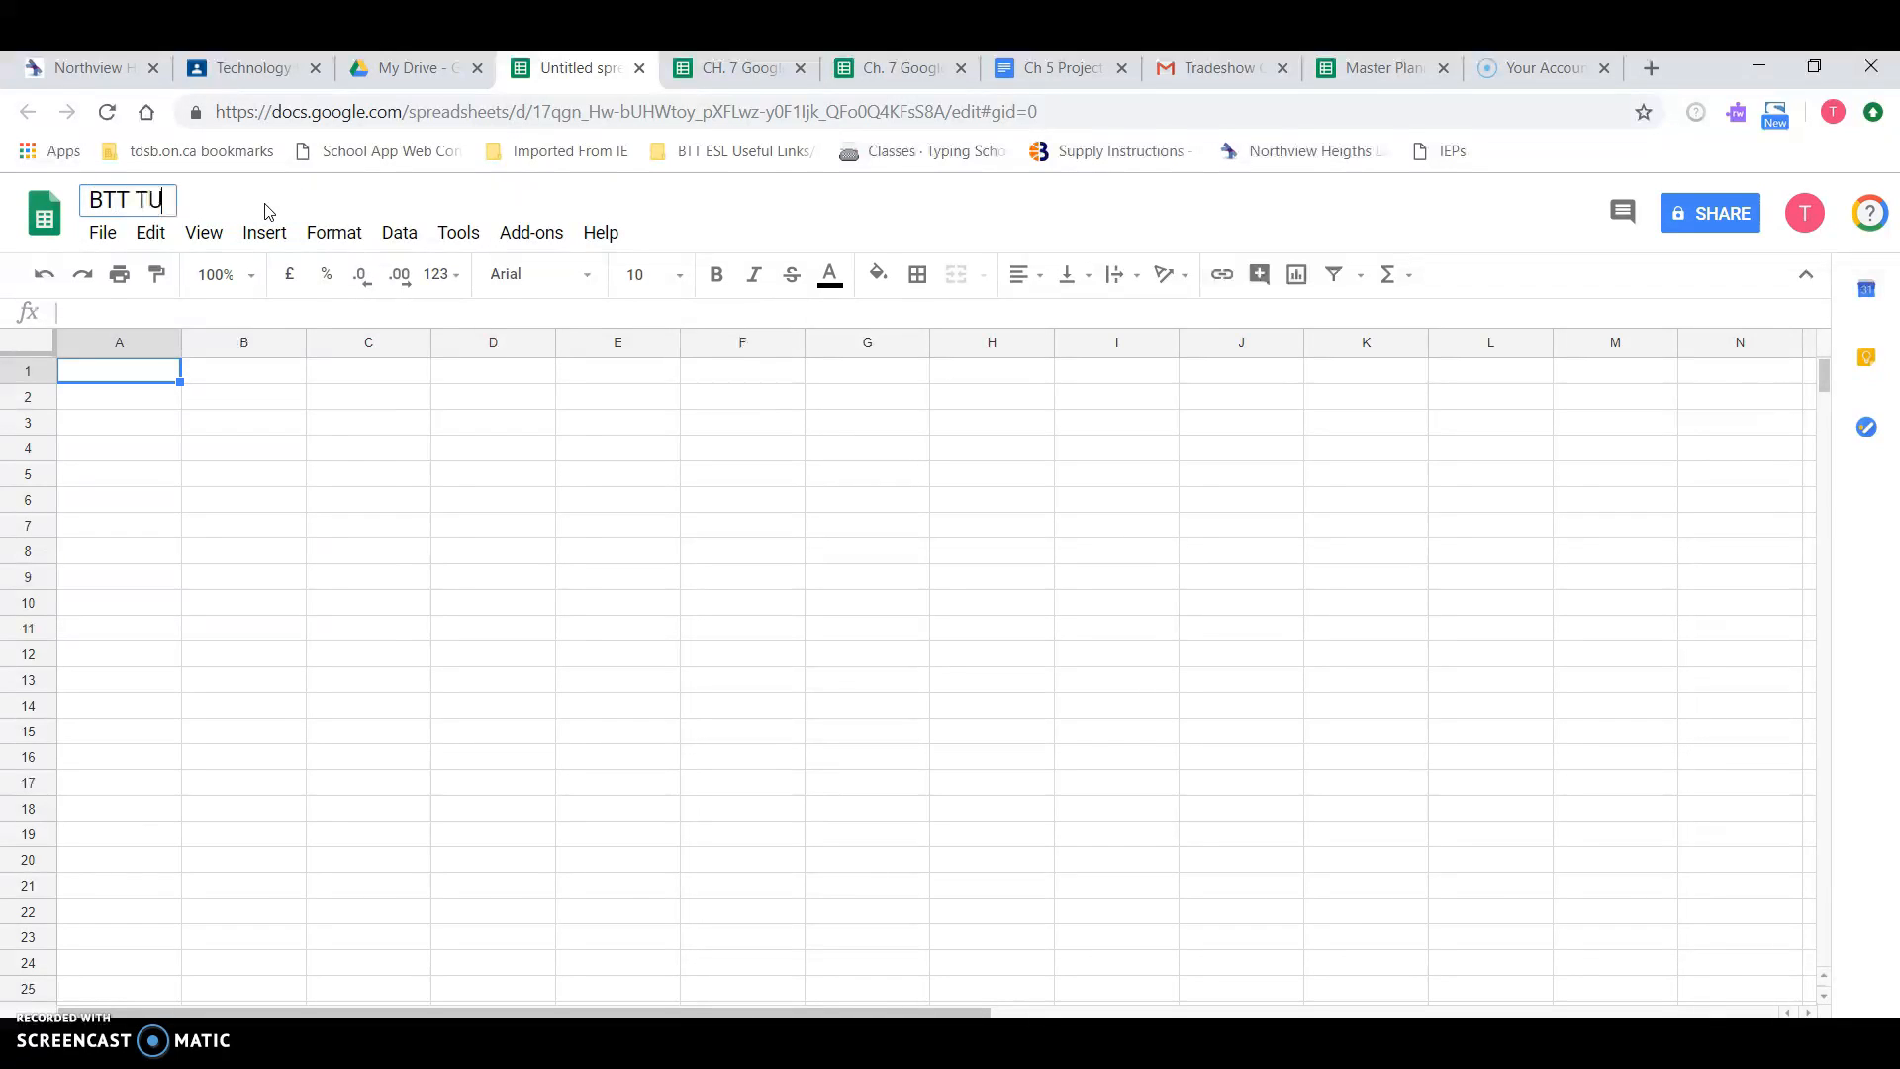
{"action": "type", "text": "r"}
{"action": "key", "text": "BackSpace"}
{"action": "type", "text": "torial"}
{"action": "left_click", "coordinate": [358, 198]}
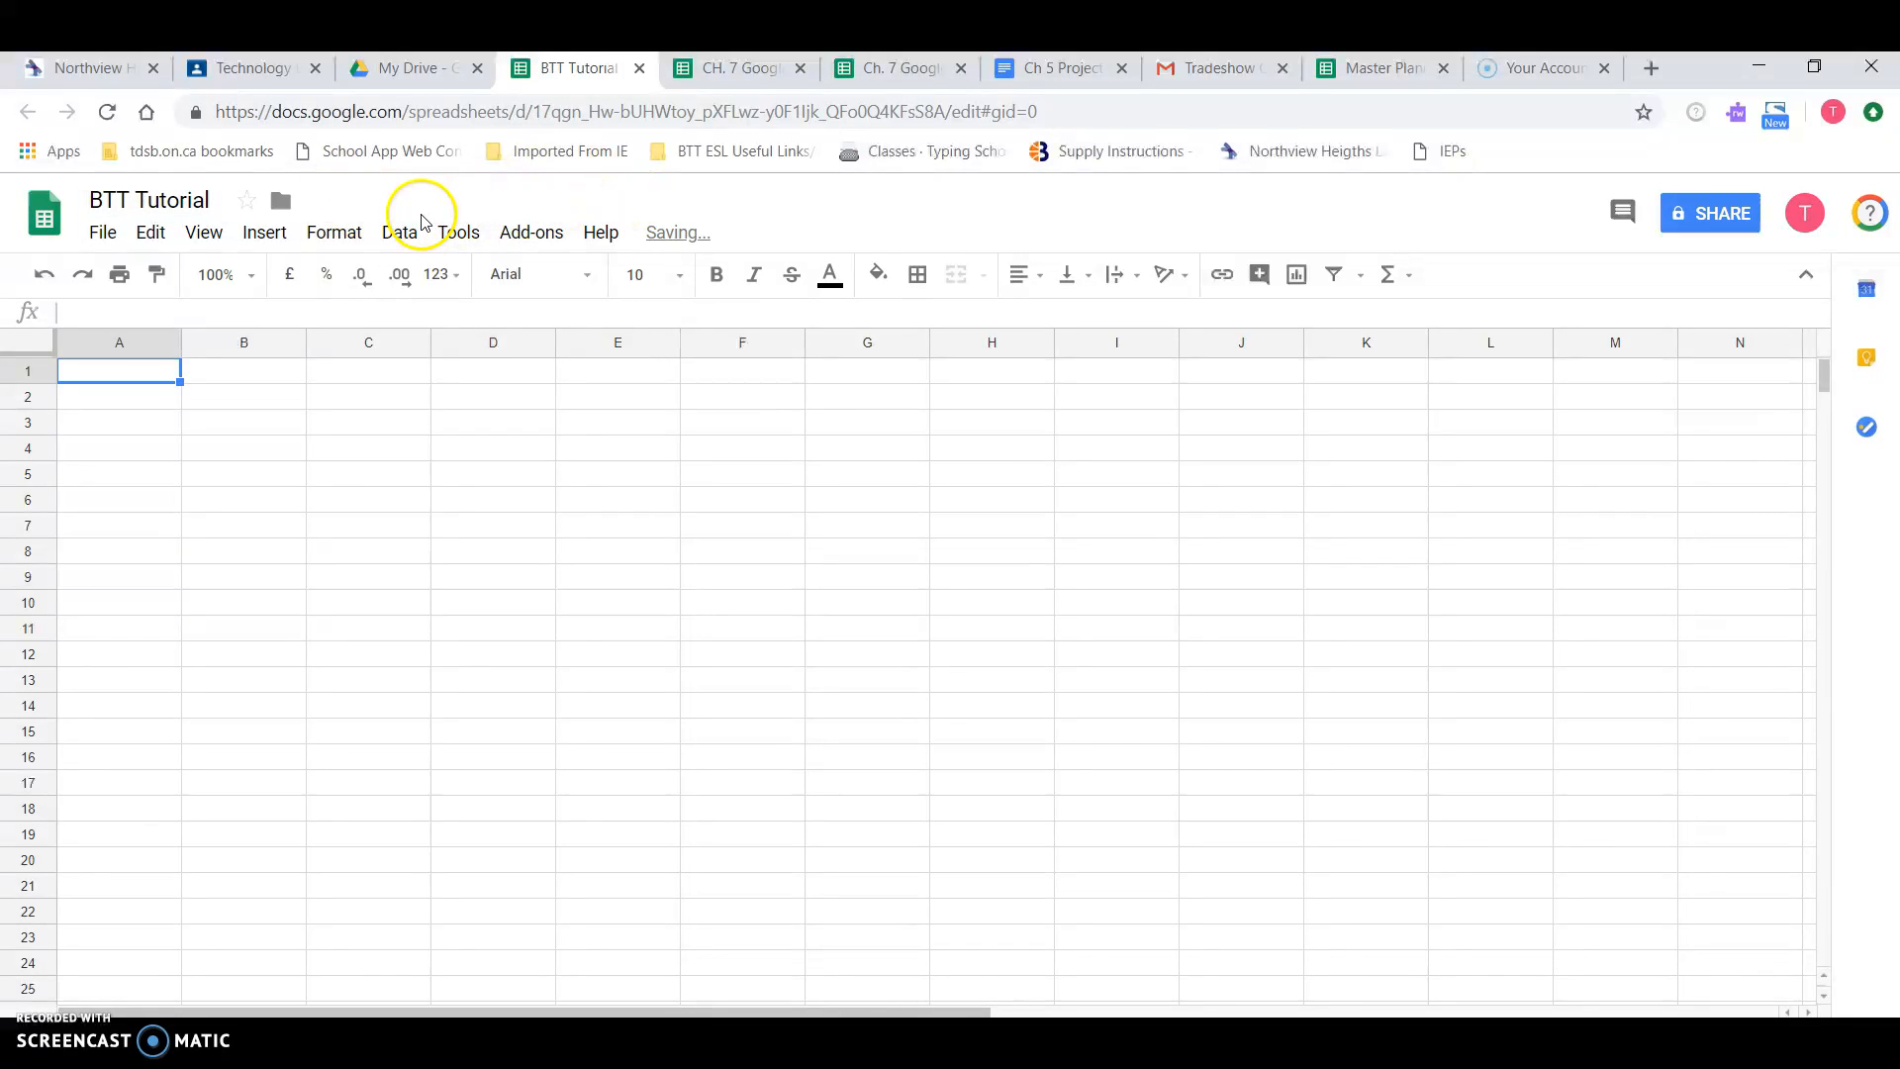
Step: Move the spreadsheet into the BTT folder inside the NHSS 2018 - 2019 folder
{"action": "left_click", "coordinate": [282, 203]}
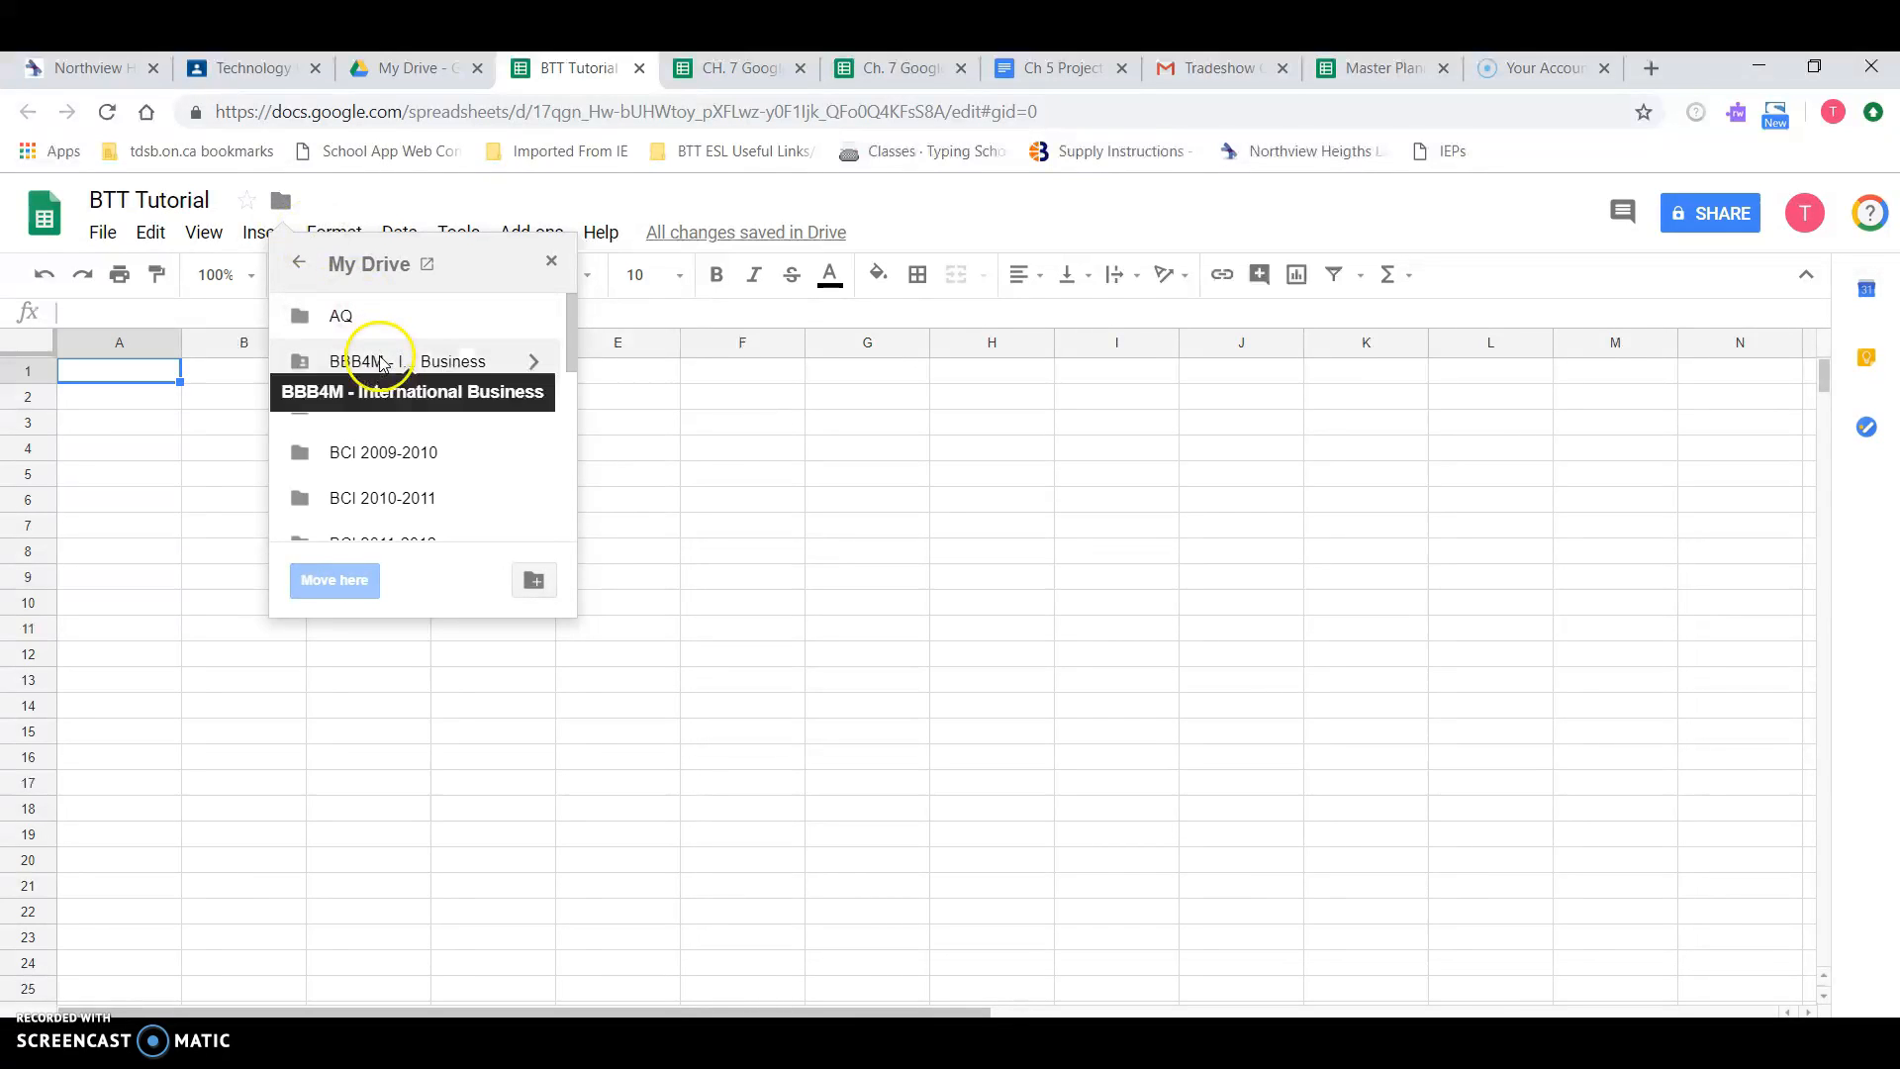
{"action": "scroll", "coordinate": [428, 405], "scroll_direction": "down", "scroll_amount": 2}
{"action": "scroll", "coordinate": [429, 406], "scroll_direction": "down", "scroll_amount": 2}
{"action": "double_click", "coordinate": [421, 405]}
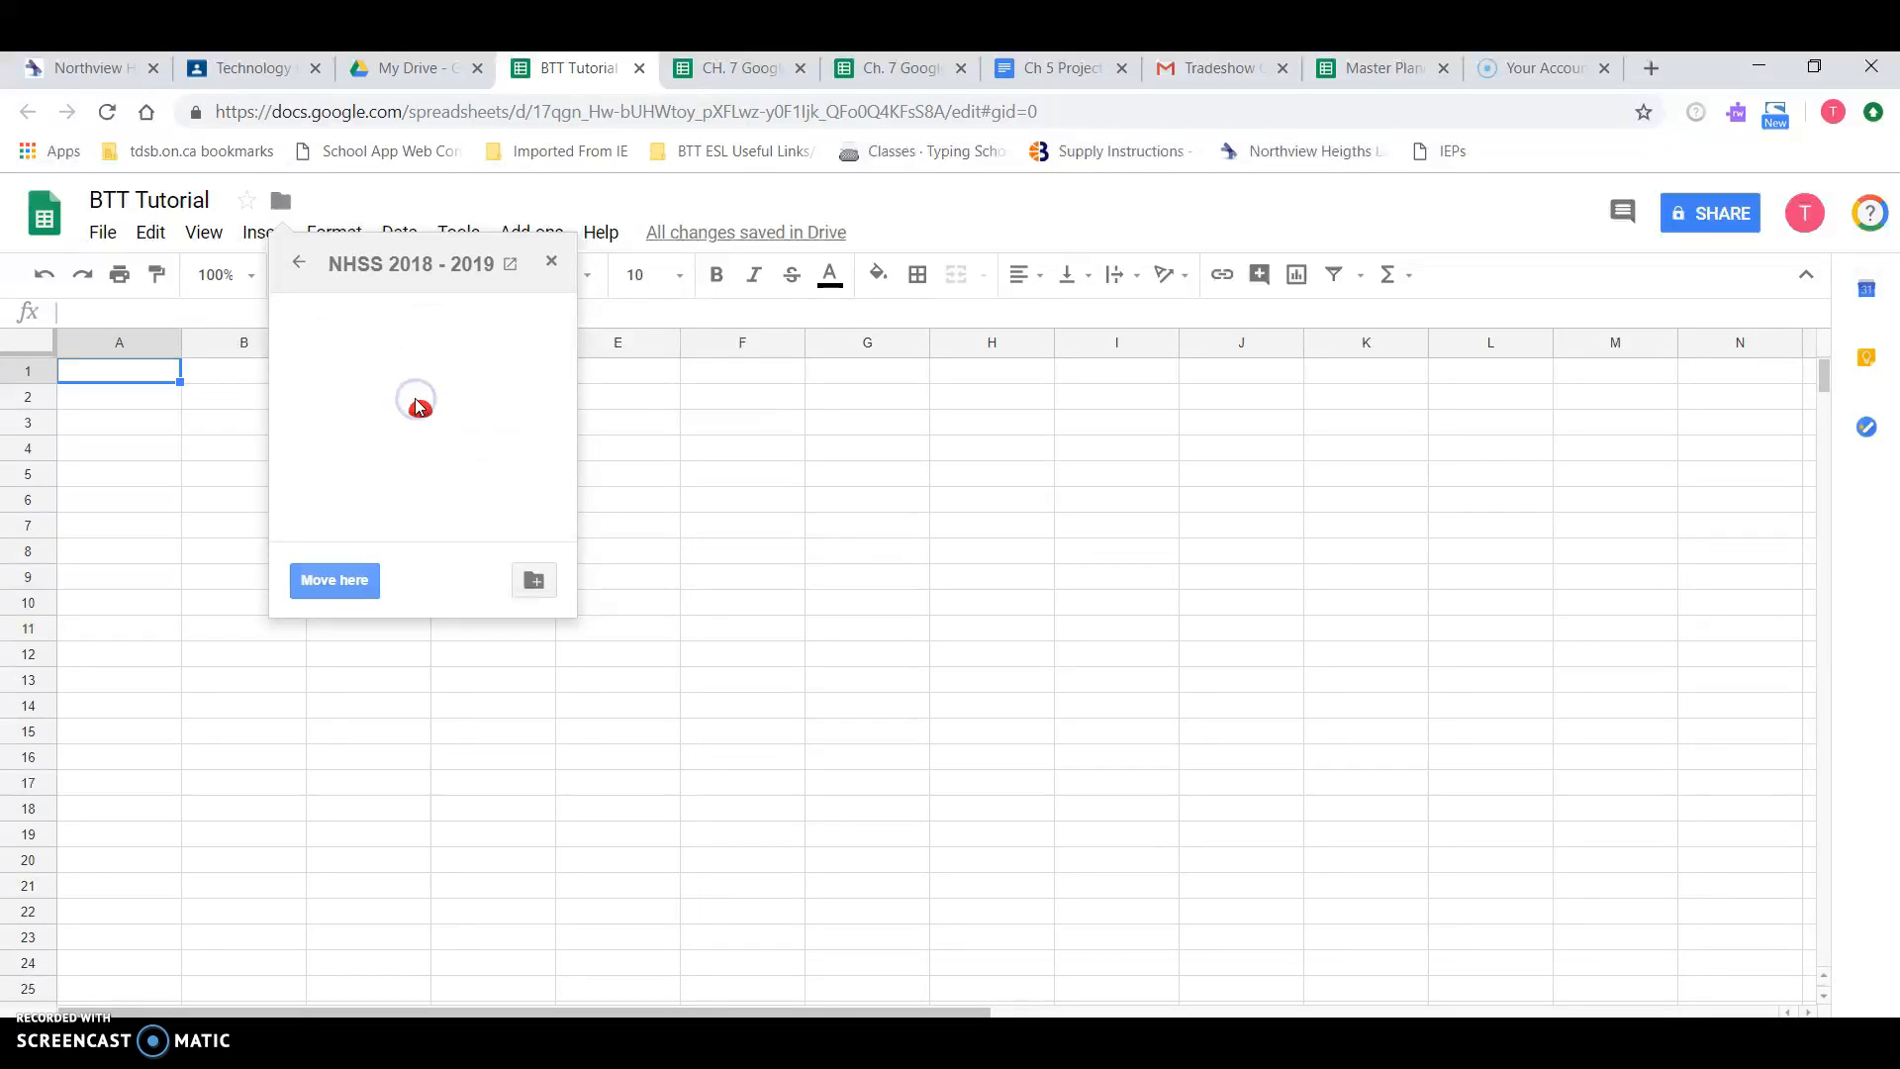
{"action": "double_click", "coordinate": [354, 363]}
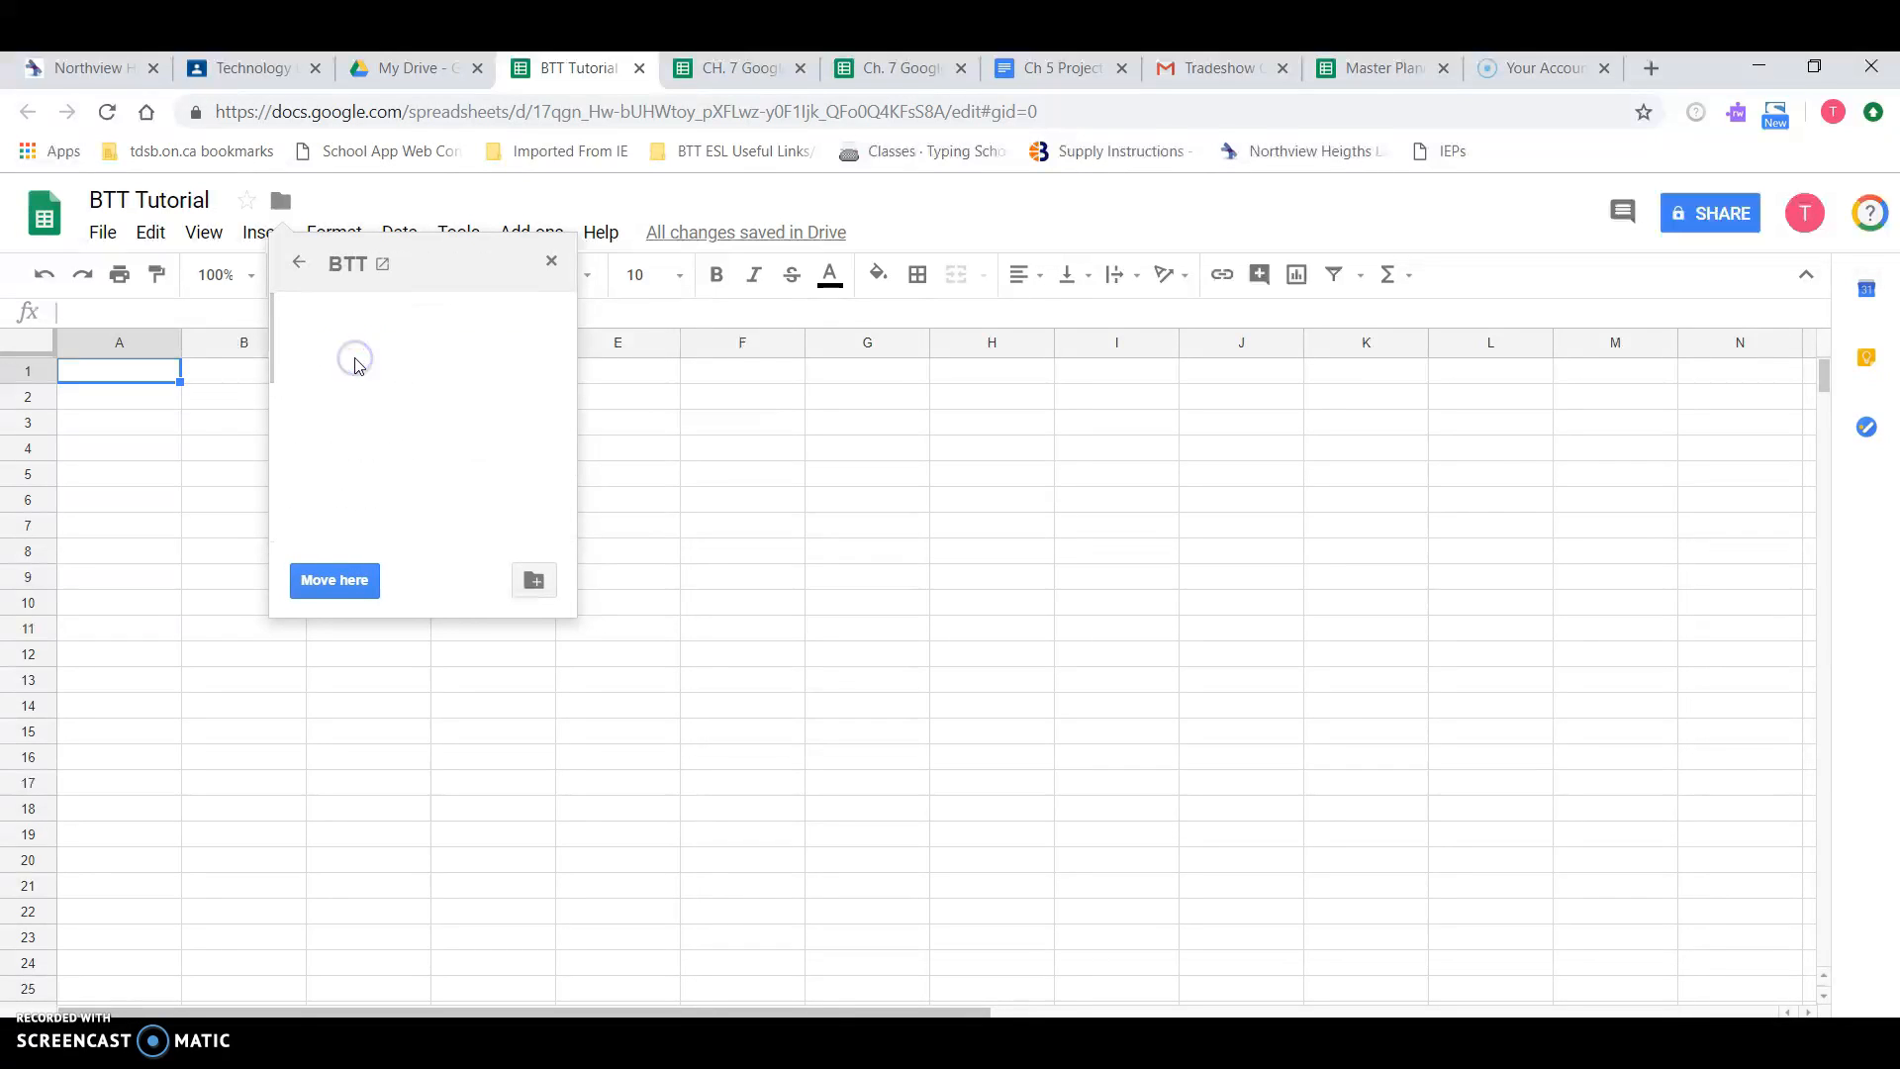
{"action": "left_click", "coordinate": [332, 586]}
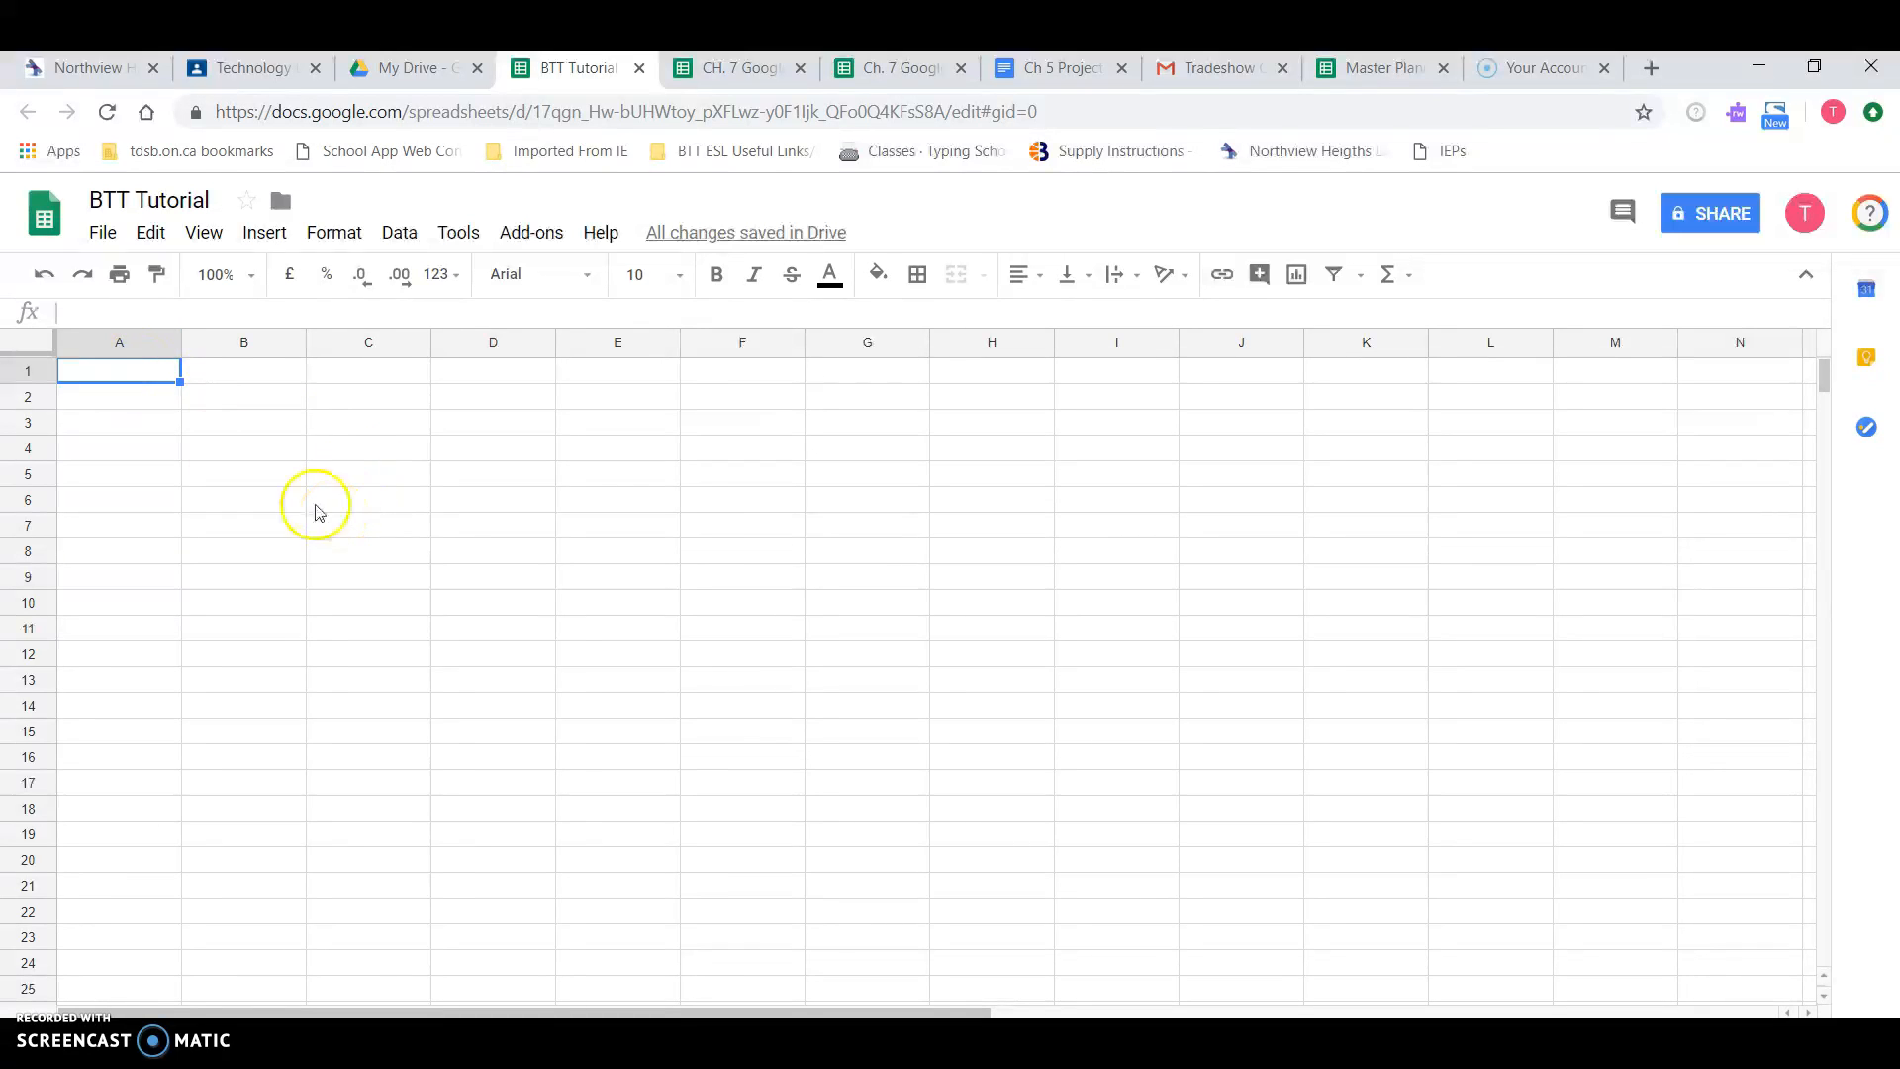
{"action": "left_click", "coordinate": [254, 431]}
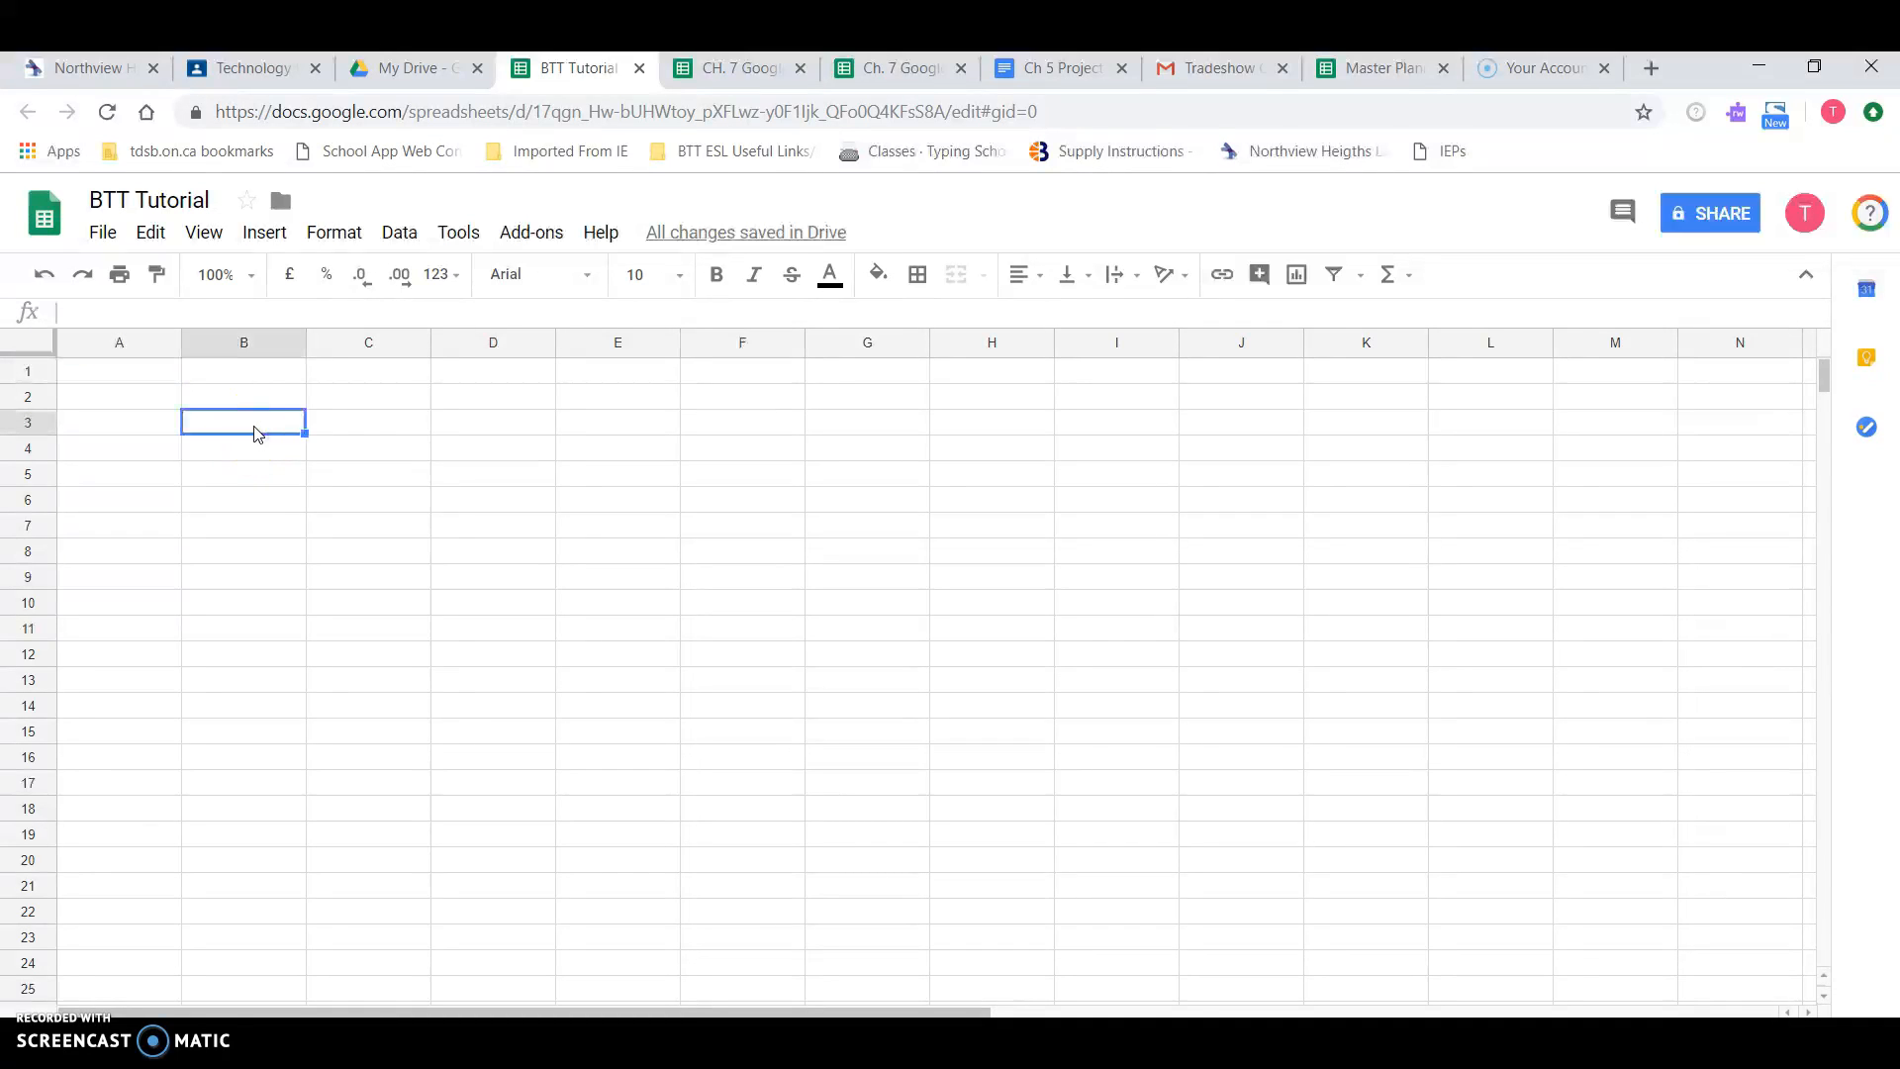
{"action": "left_click_drag", "start_coordinate": [258, 433], "coordinate": [389, 452]}
{"action": "left_click", "coordinate": [389, 452]}
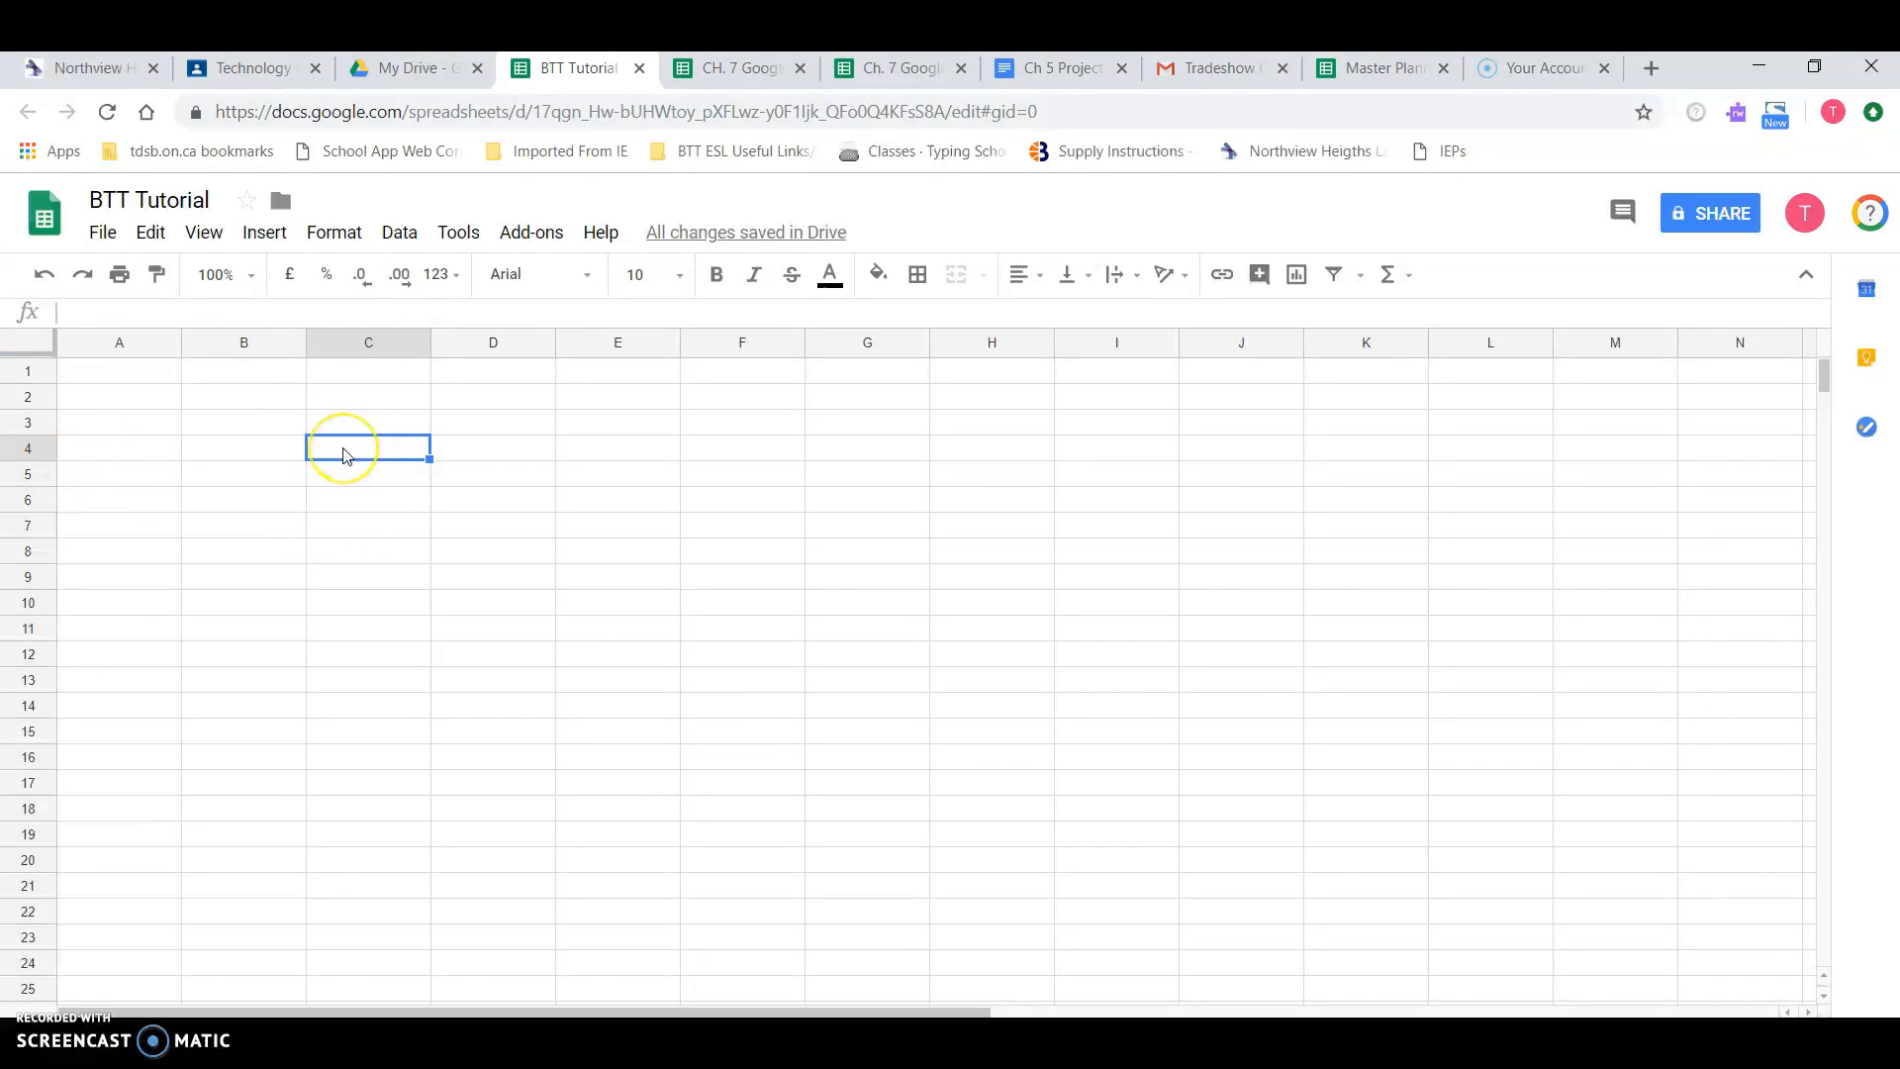
{"action": "left_click_drag", "start_coordinate": [351, 452], "coordinate": [524, 491]}
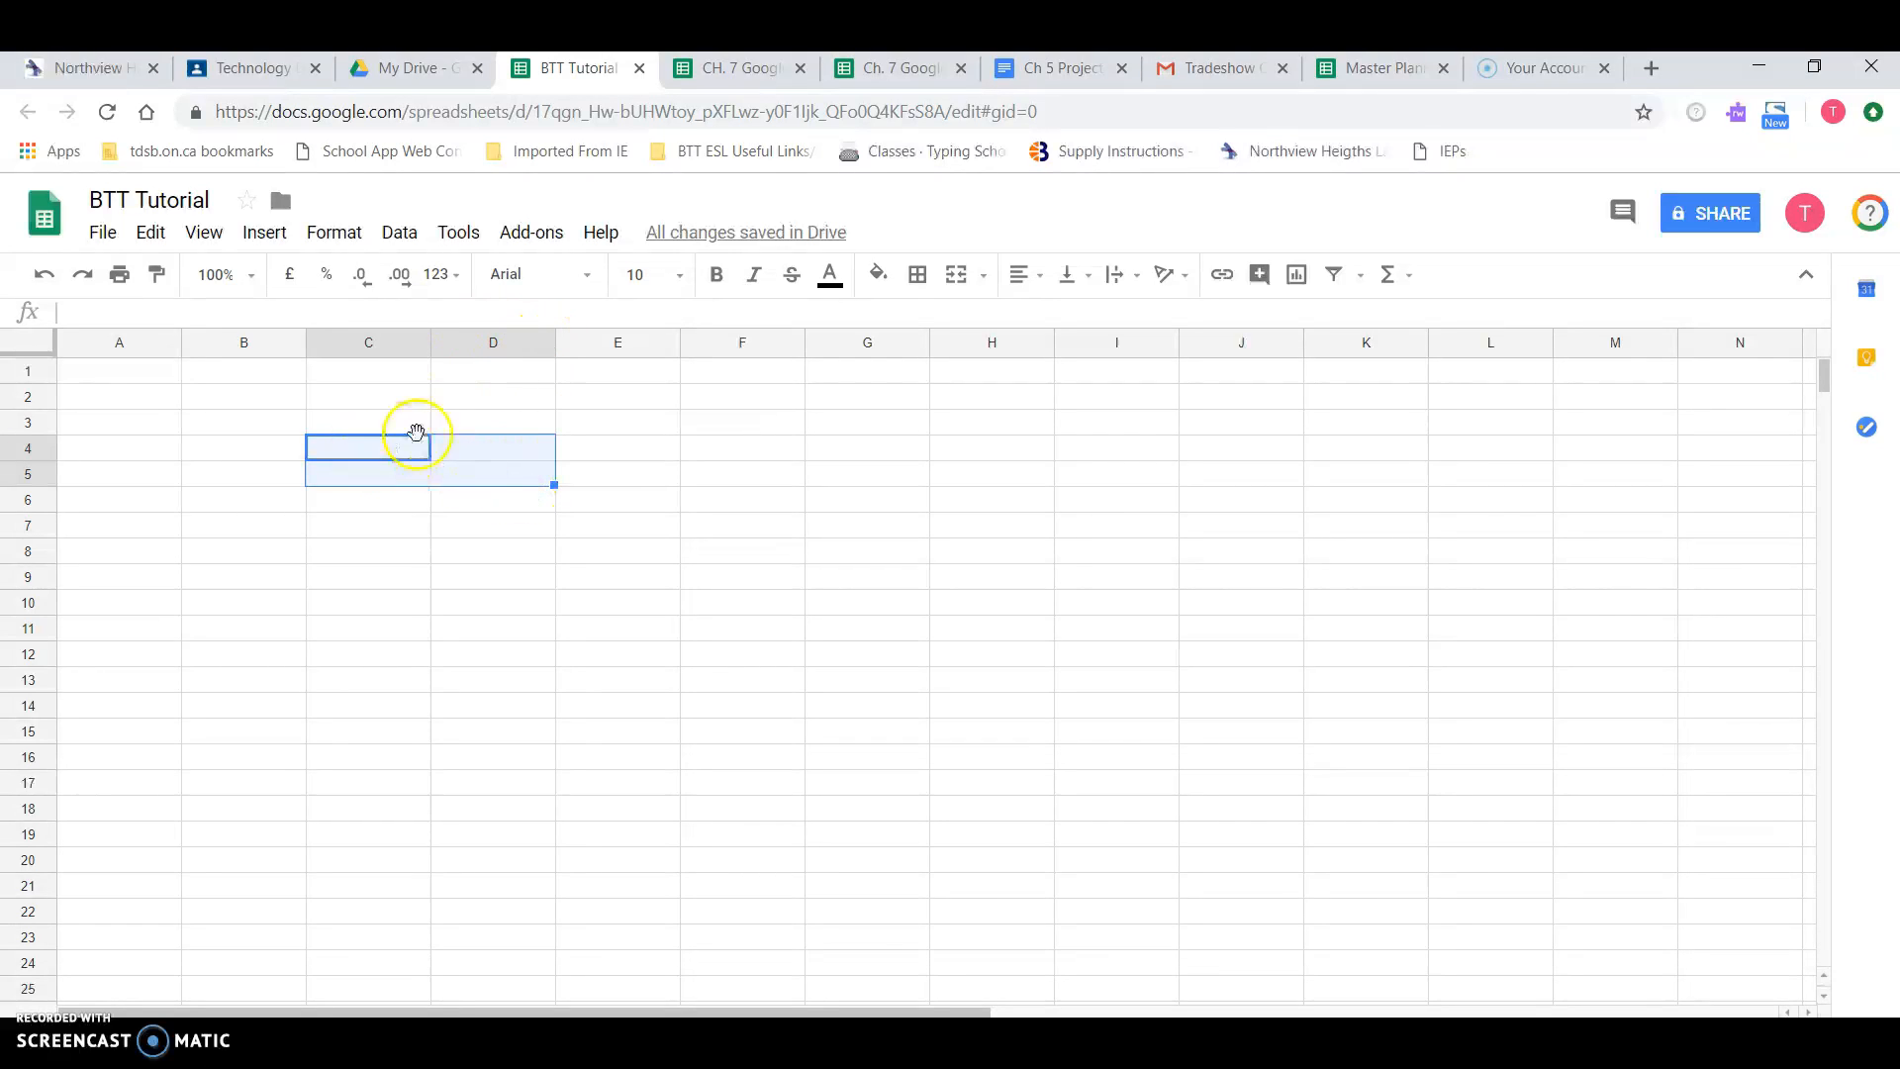
Step: Enter a greeting in cell C7 made of the teacher's name followed by "says HI to all of you."
{"action": "left_click", "coordinate": [382, 530]}
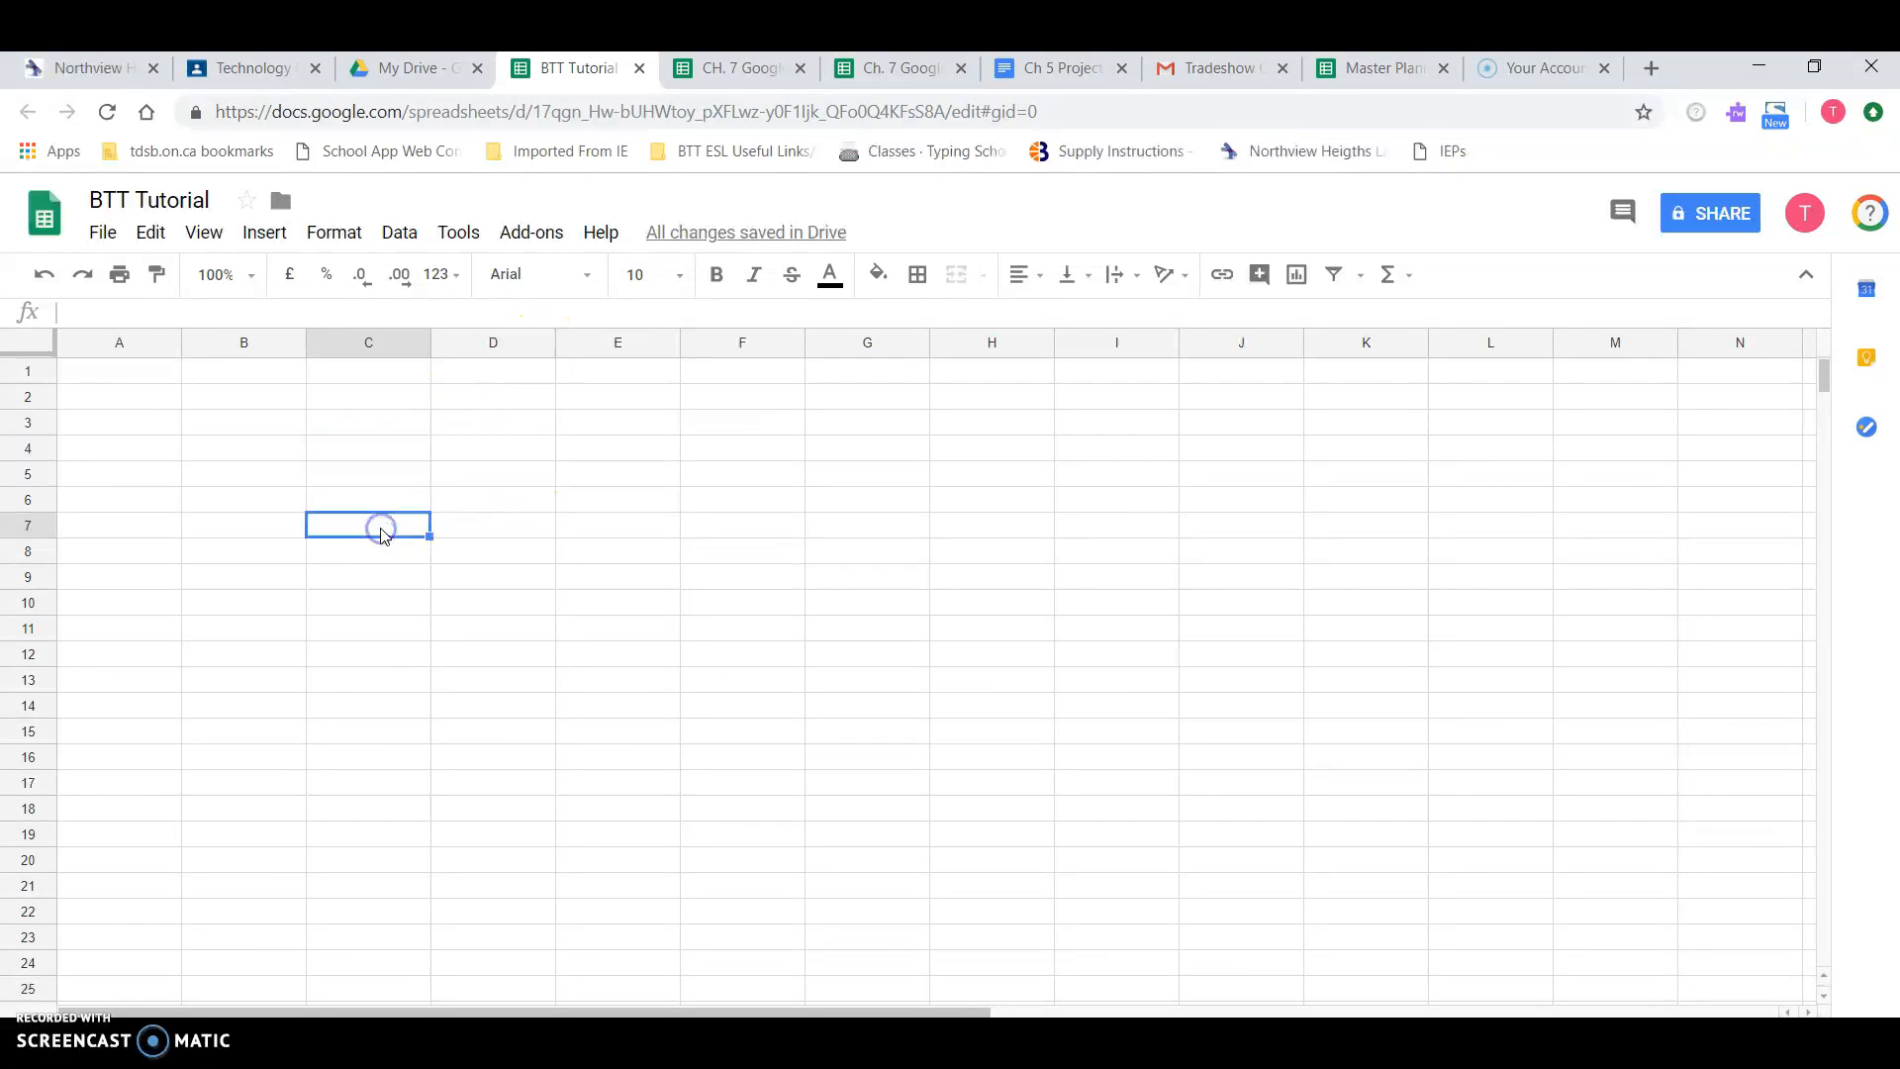
{"action": "double_click", "coordinate": [382, 534]}
{"action": "type", "text": "Ms. Foley say"}
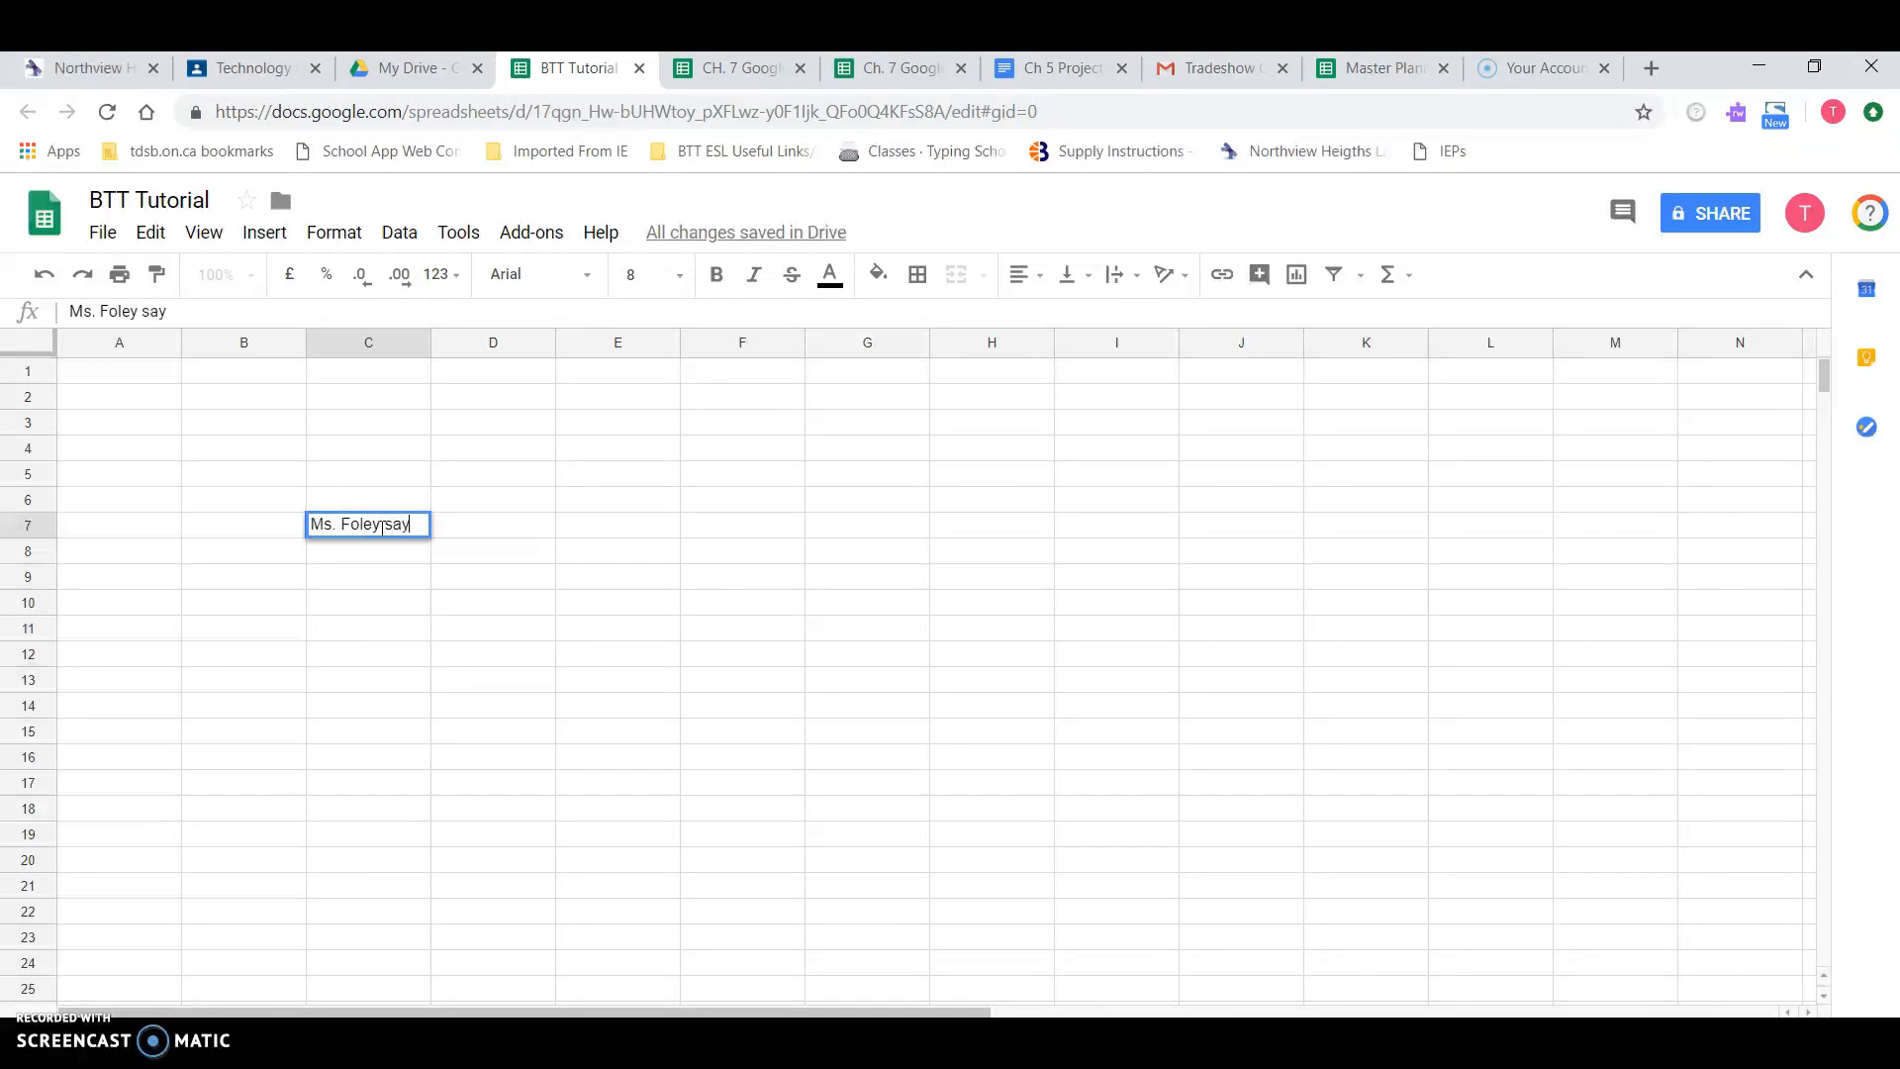
{"action": "type", "text": "s HI to all"}
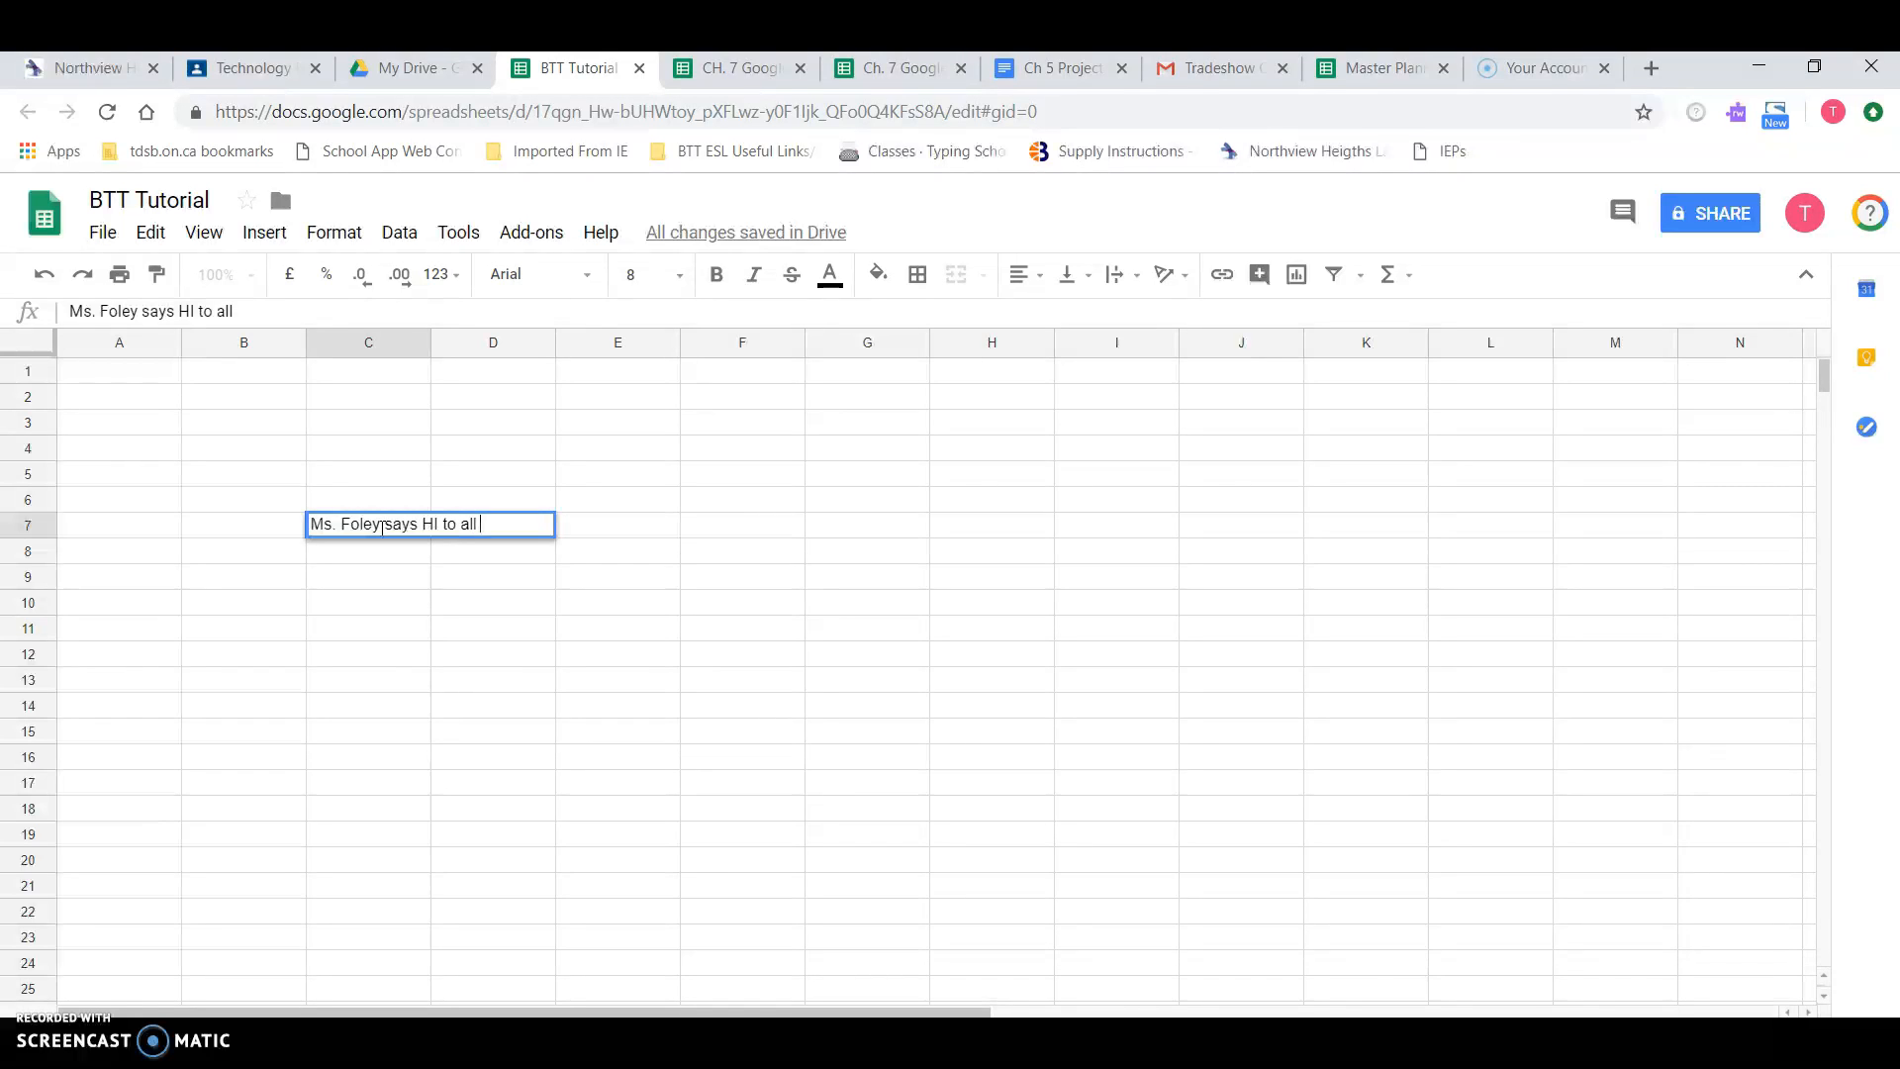
{"action": "type", "text": " of you."}
{"action": "key", "text": "Return"}
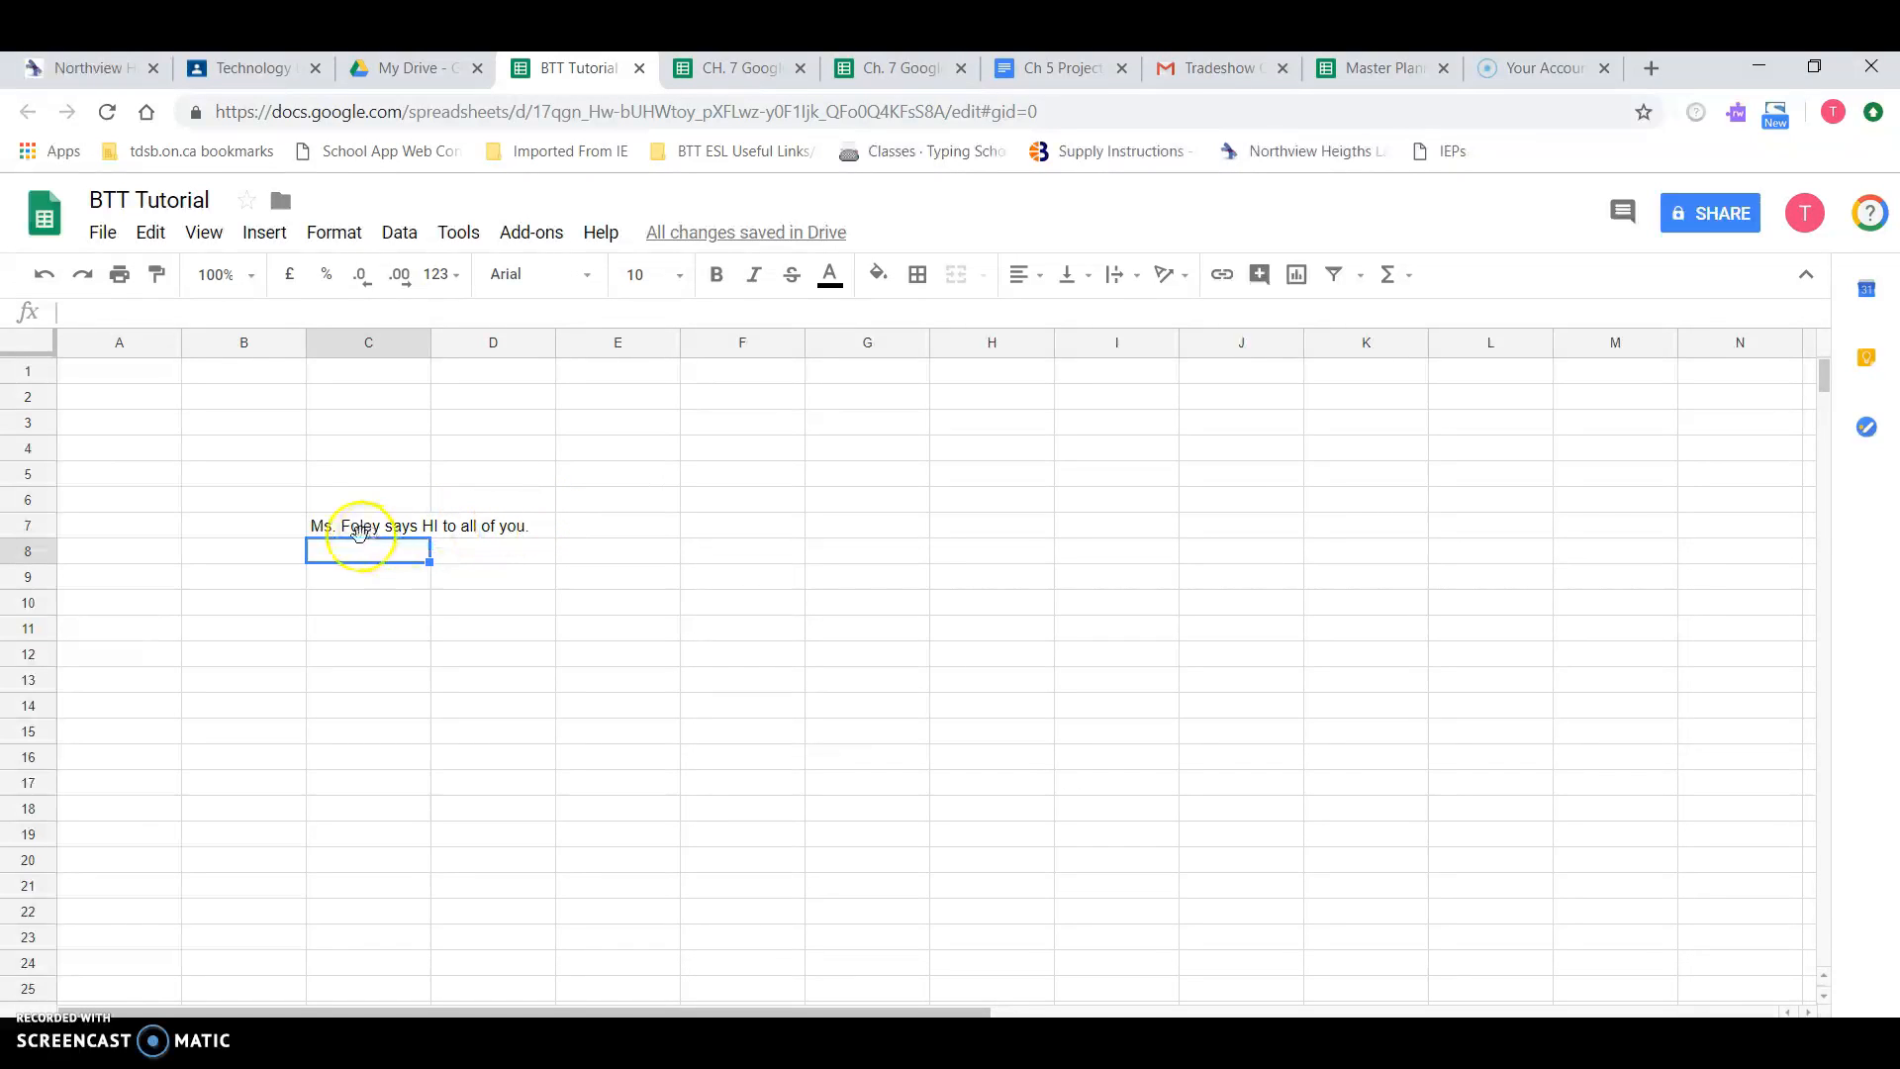
Step: Enter 1 in cell D7, beside the greeting text
{"action": "left_click", "coordinate": [526, 527]}
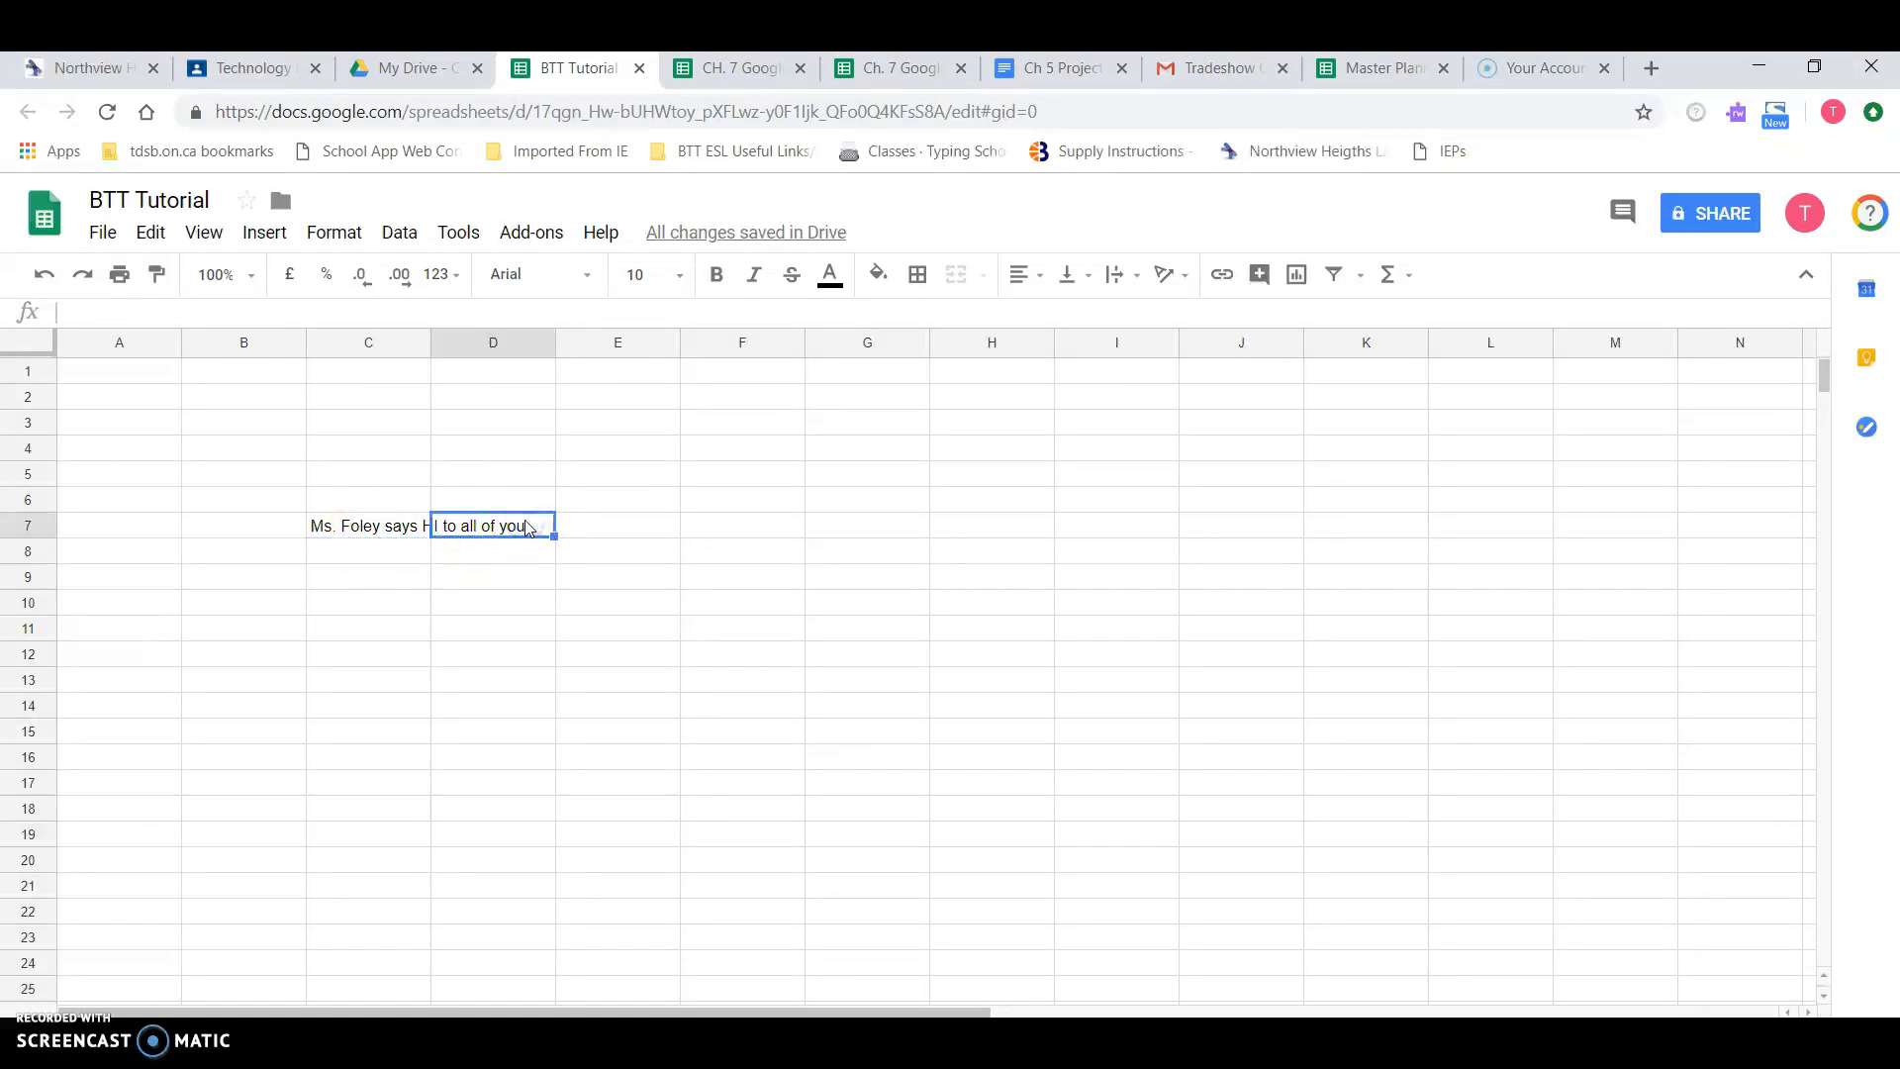
{"action": "type", "text": "1"}
{"action": "key", "text": "Return"}
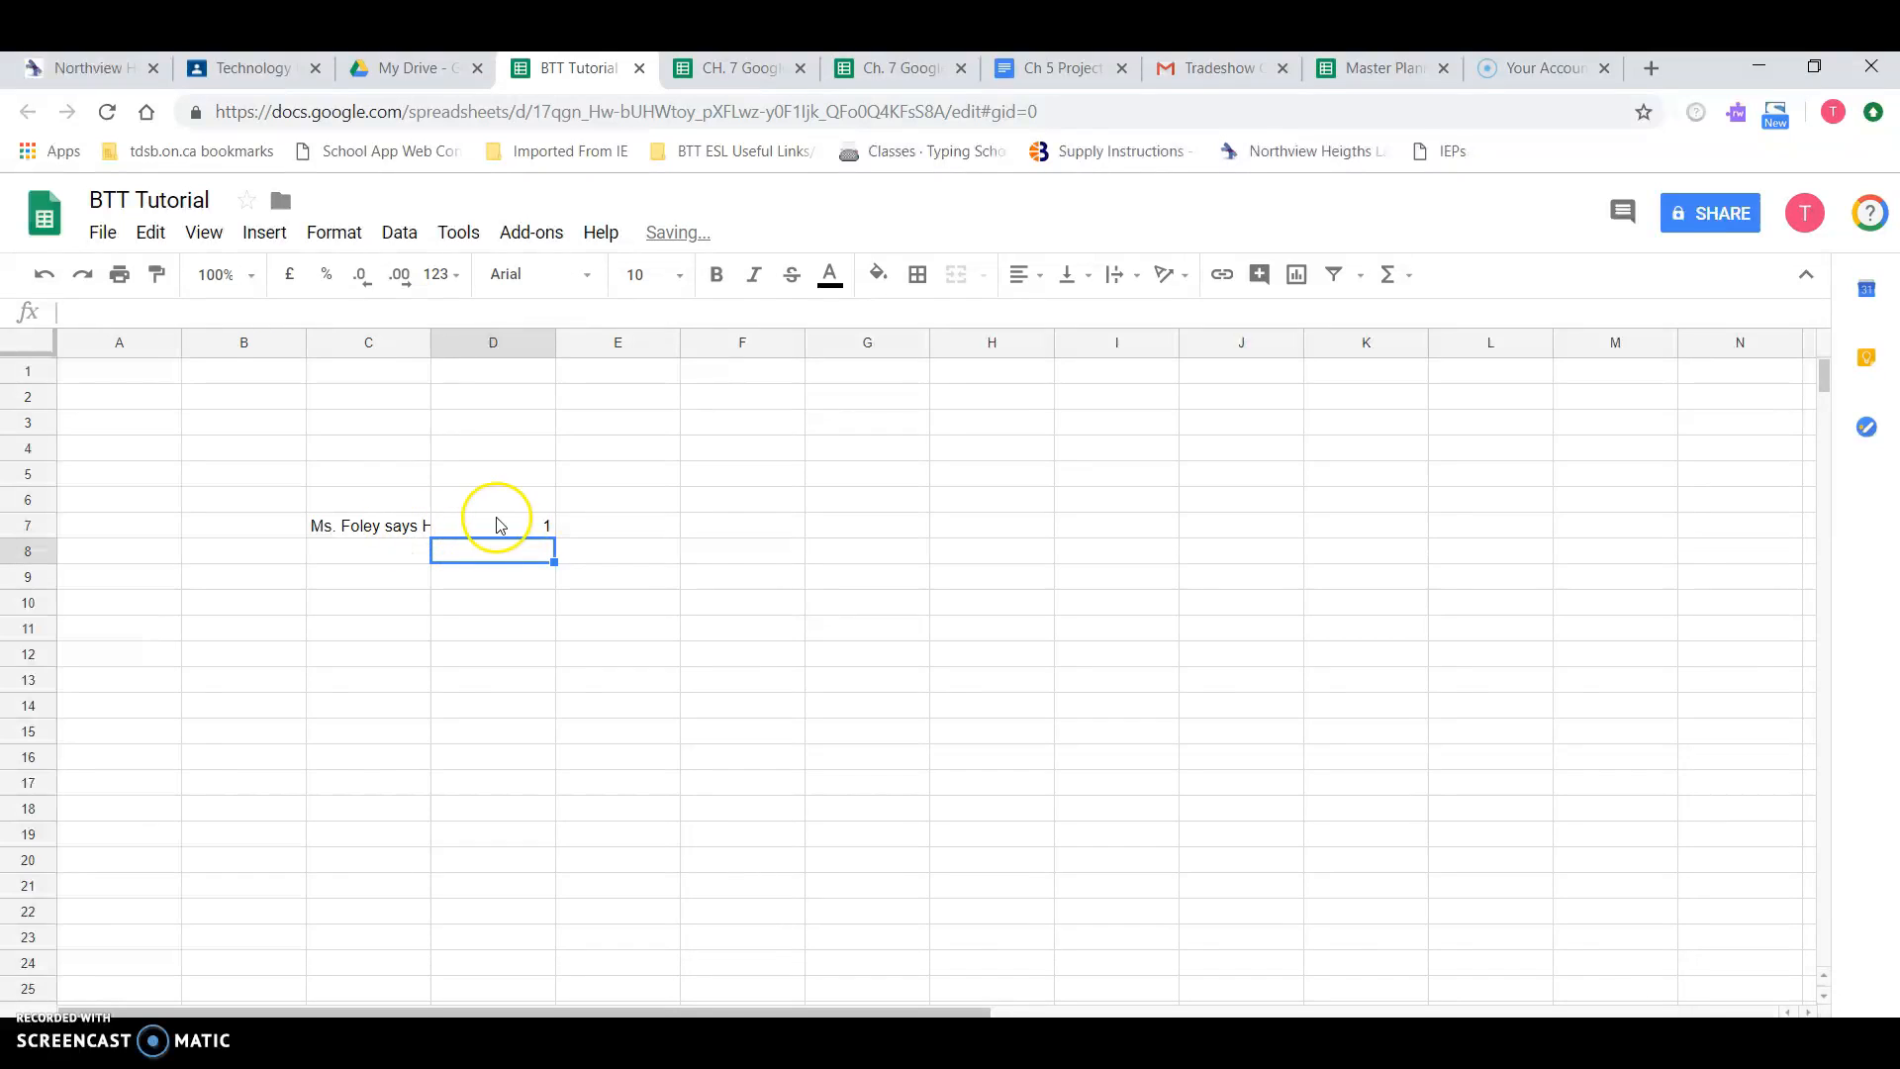
Step: View the full greeting stored in cell C7 and clear the number from cell D7
{"action": "left_click", "coordinate": [512, 527]}
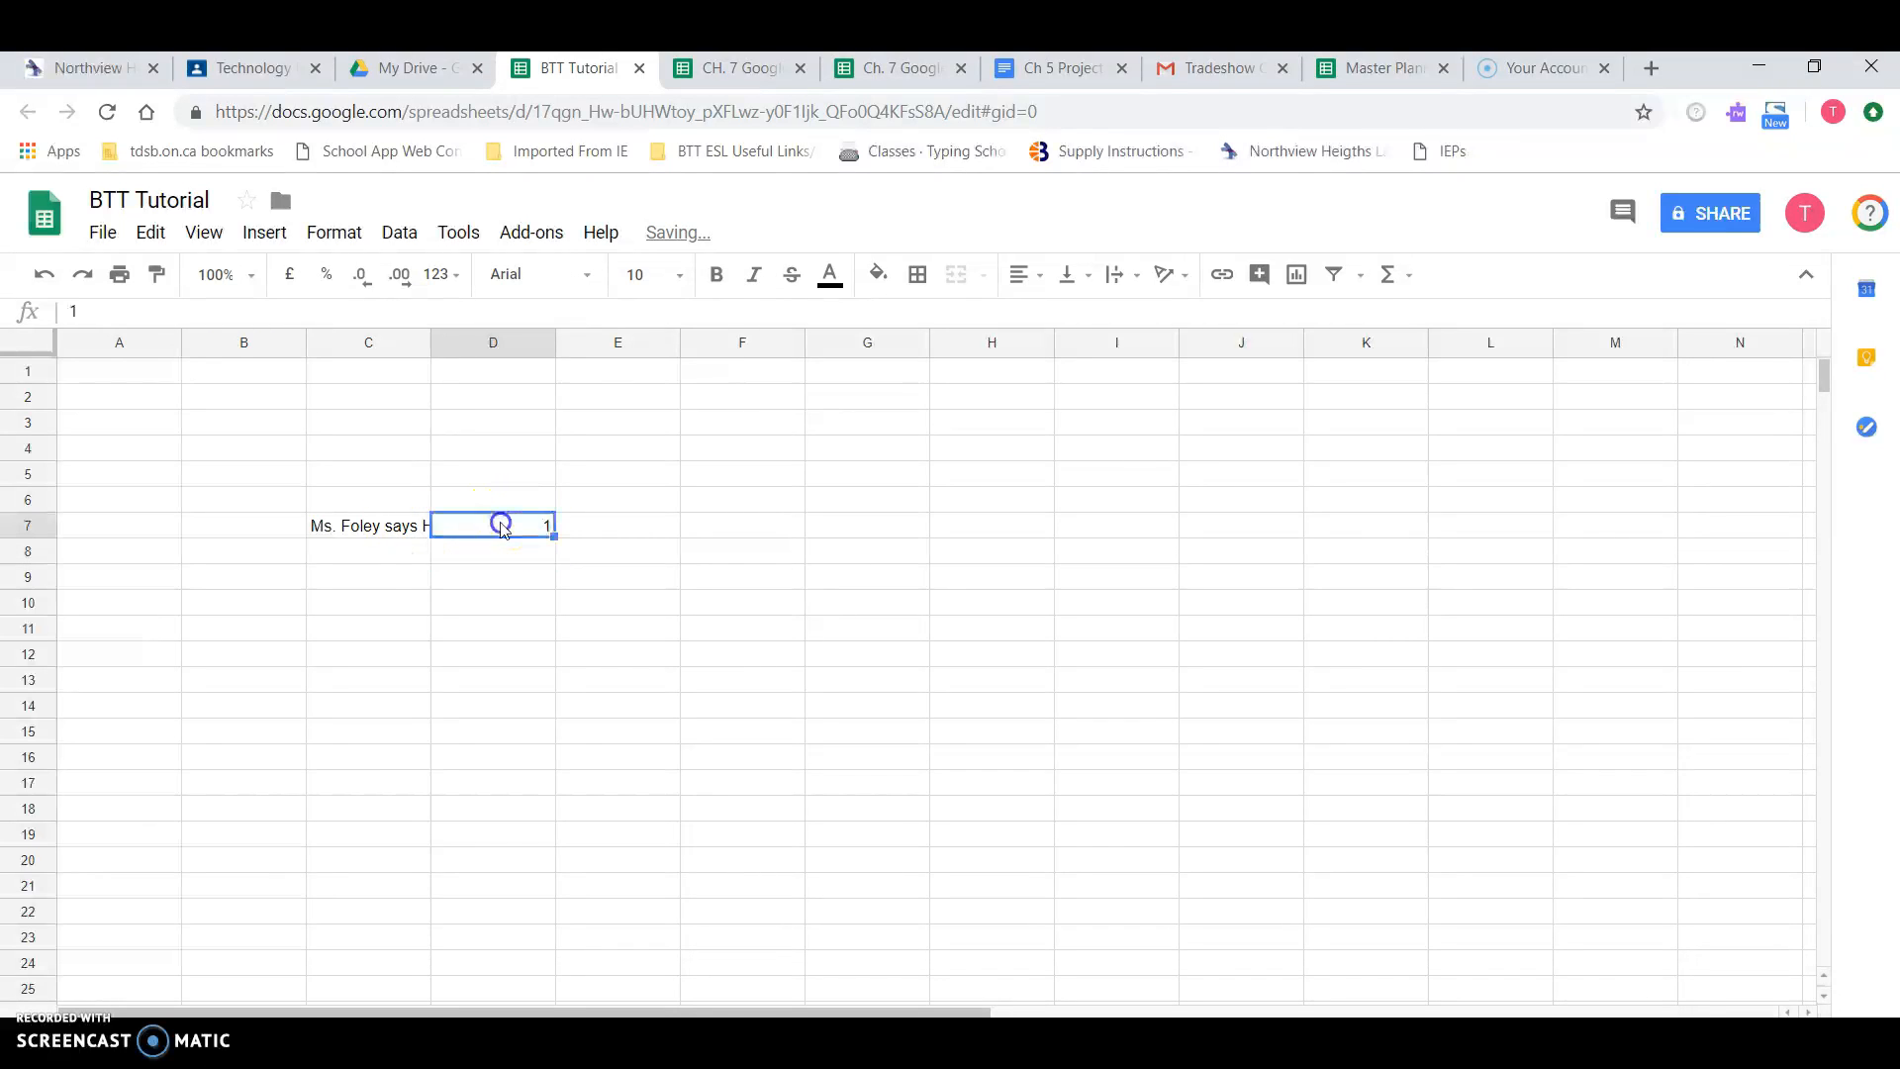
{"action": "key", "text": "Delete"}
{"action": "left_click", "coordinate": [377, 533]}
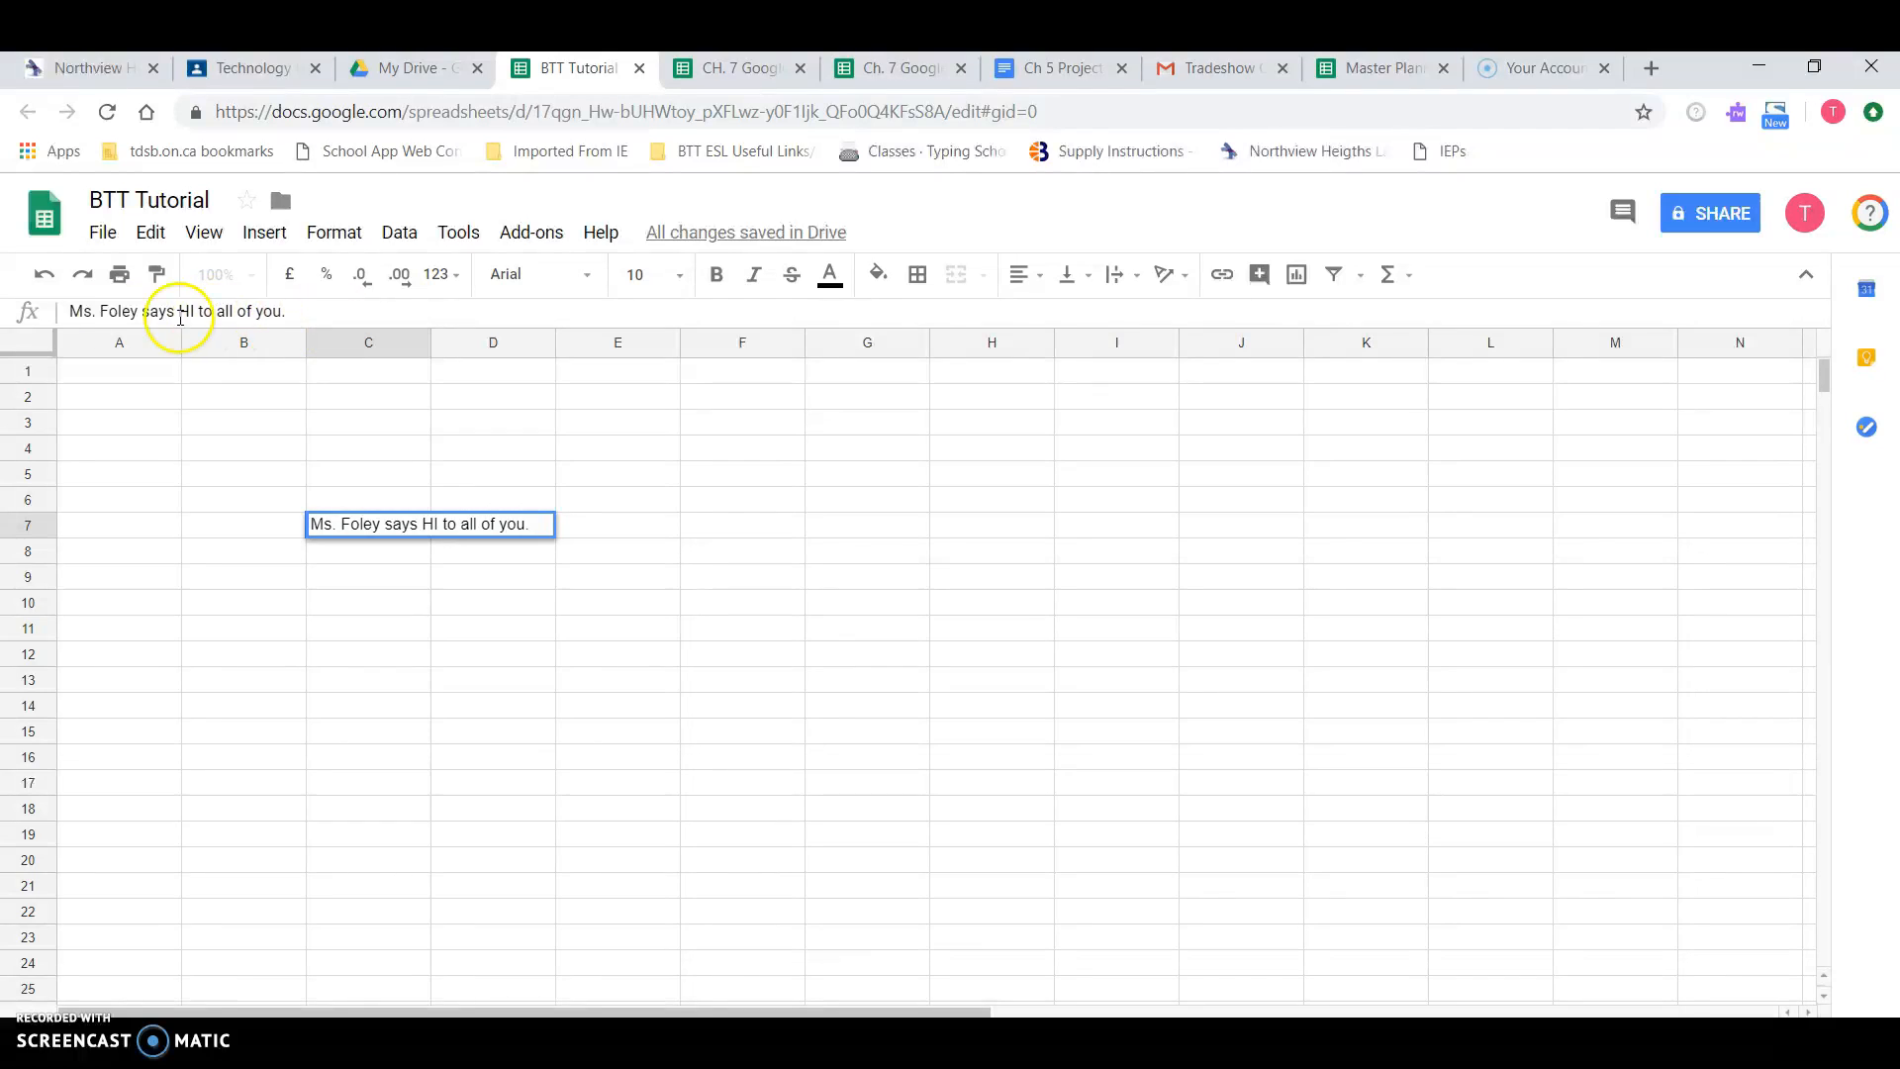
{"action": "left_click", "coordinate": [386, 574]}
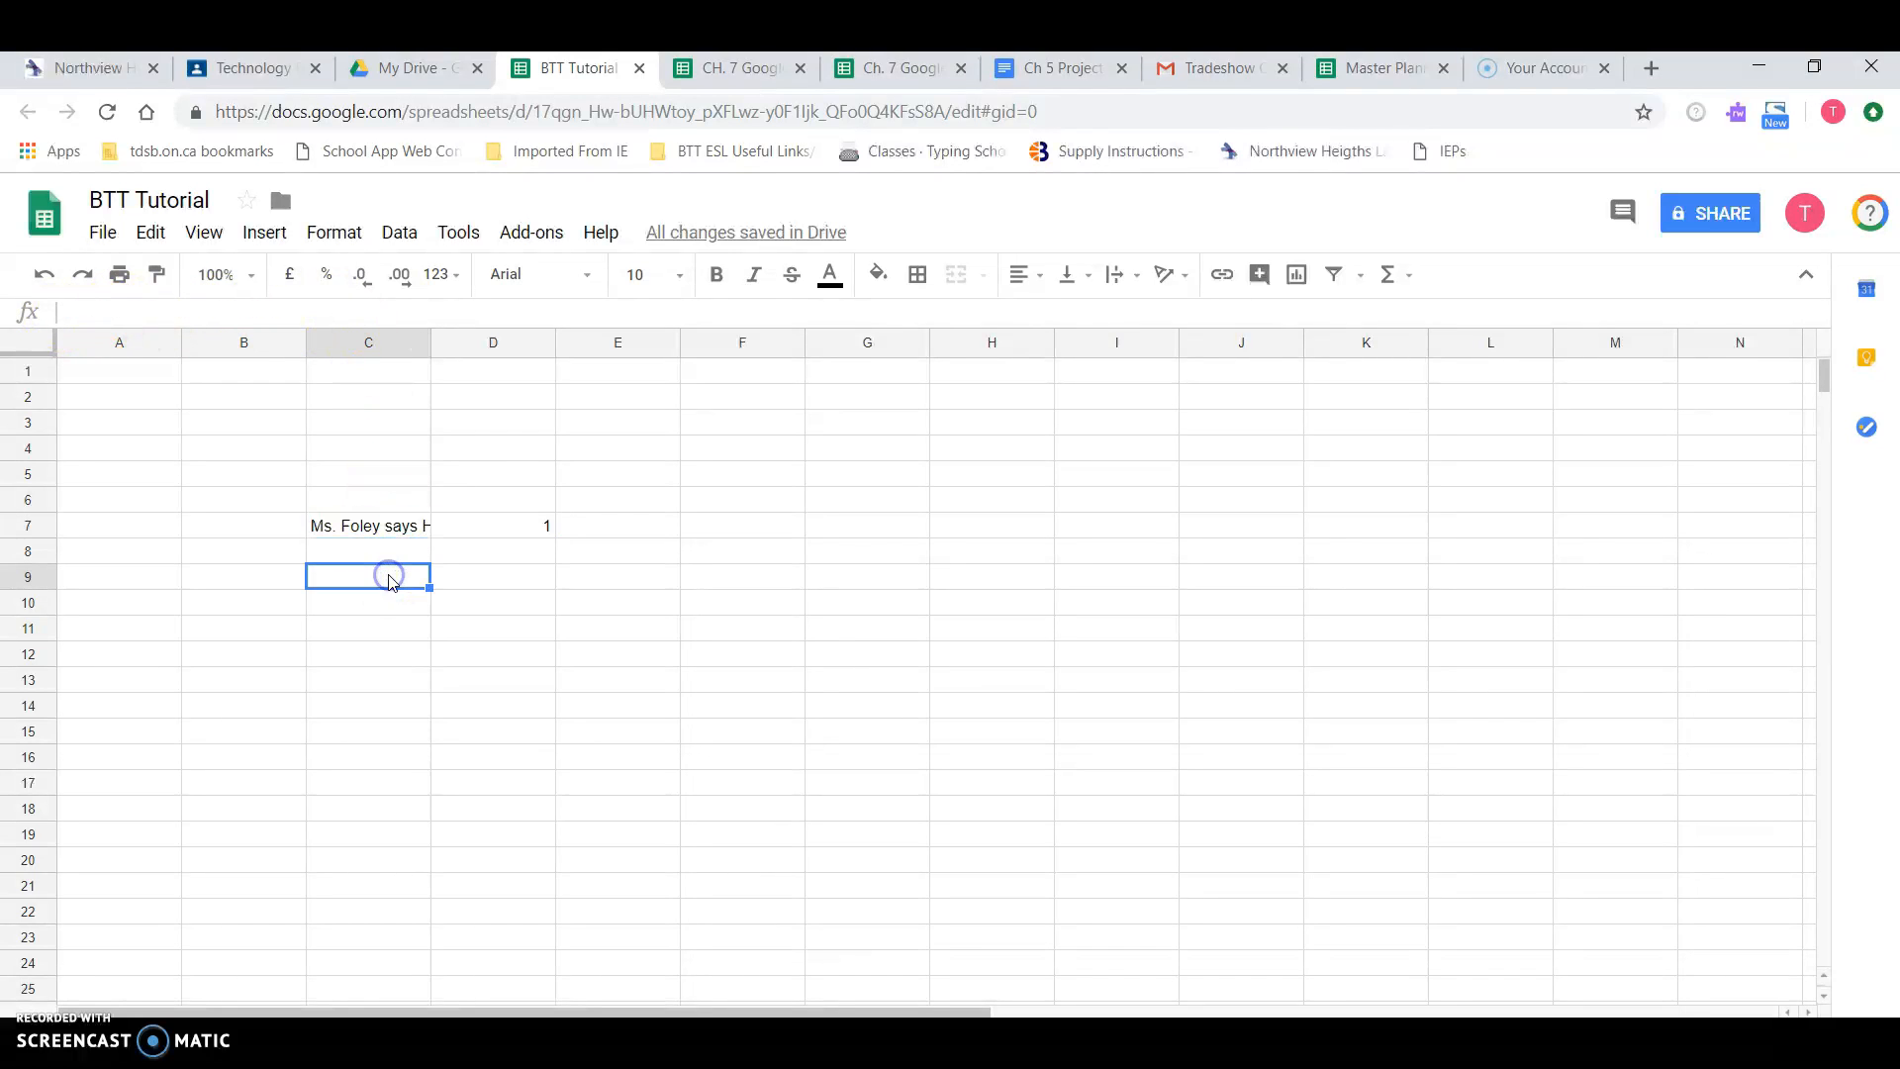
{"action": "left_click", "coordinate": [551, 528]}
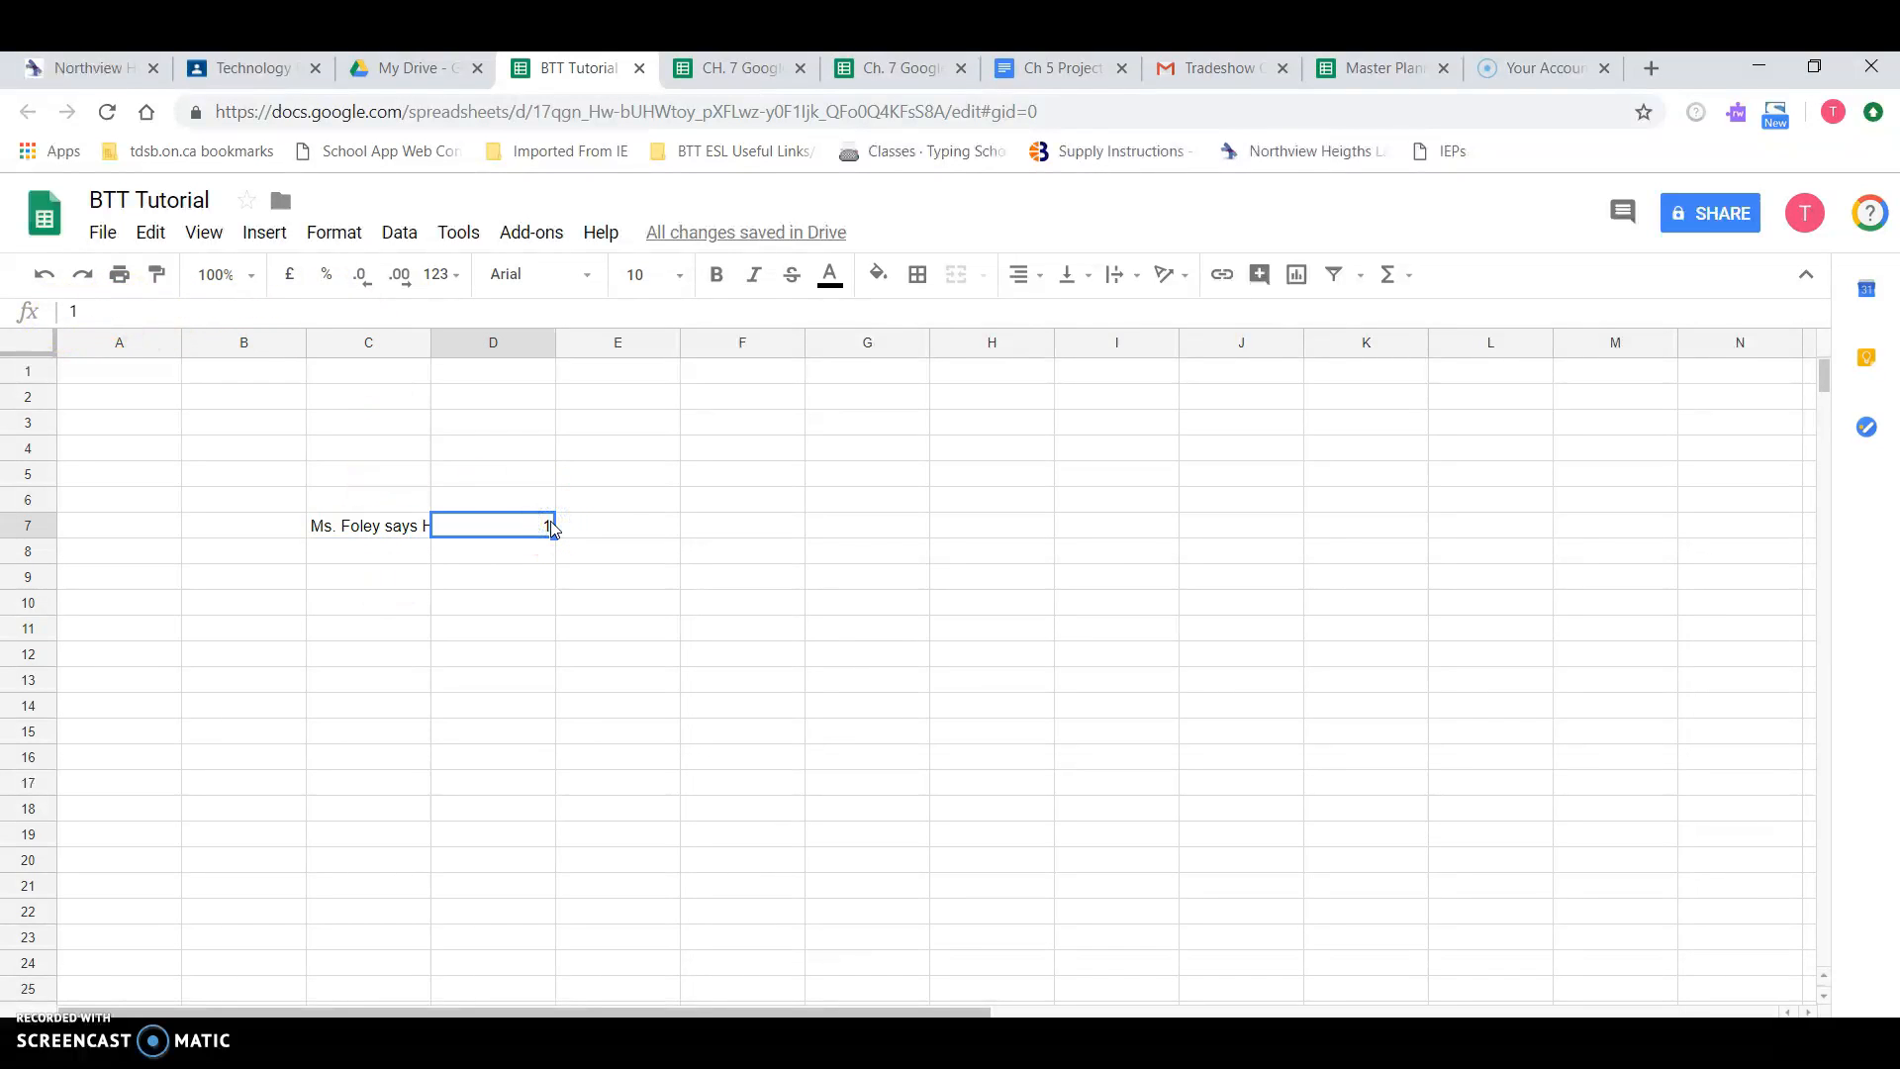
{"action": "key", "text": "Delete"}
Step: Set the text wrapping of the greeting in cell C7 to Wrap
{"action": "left_click", "coordinate": [359, 530]}
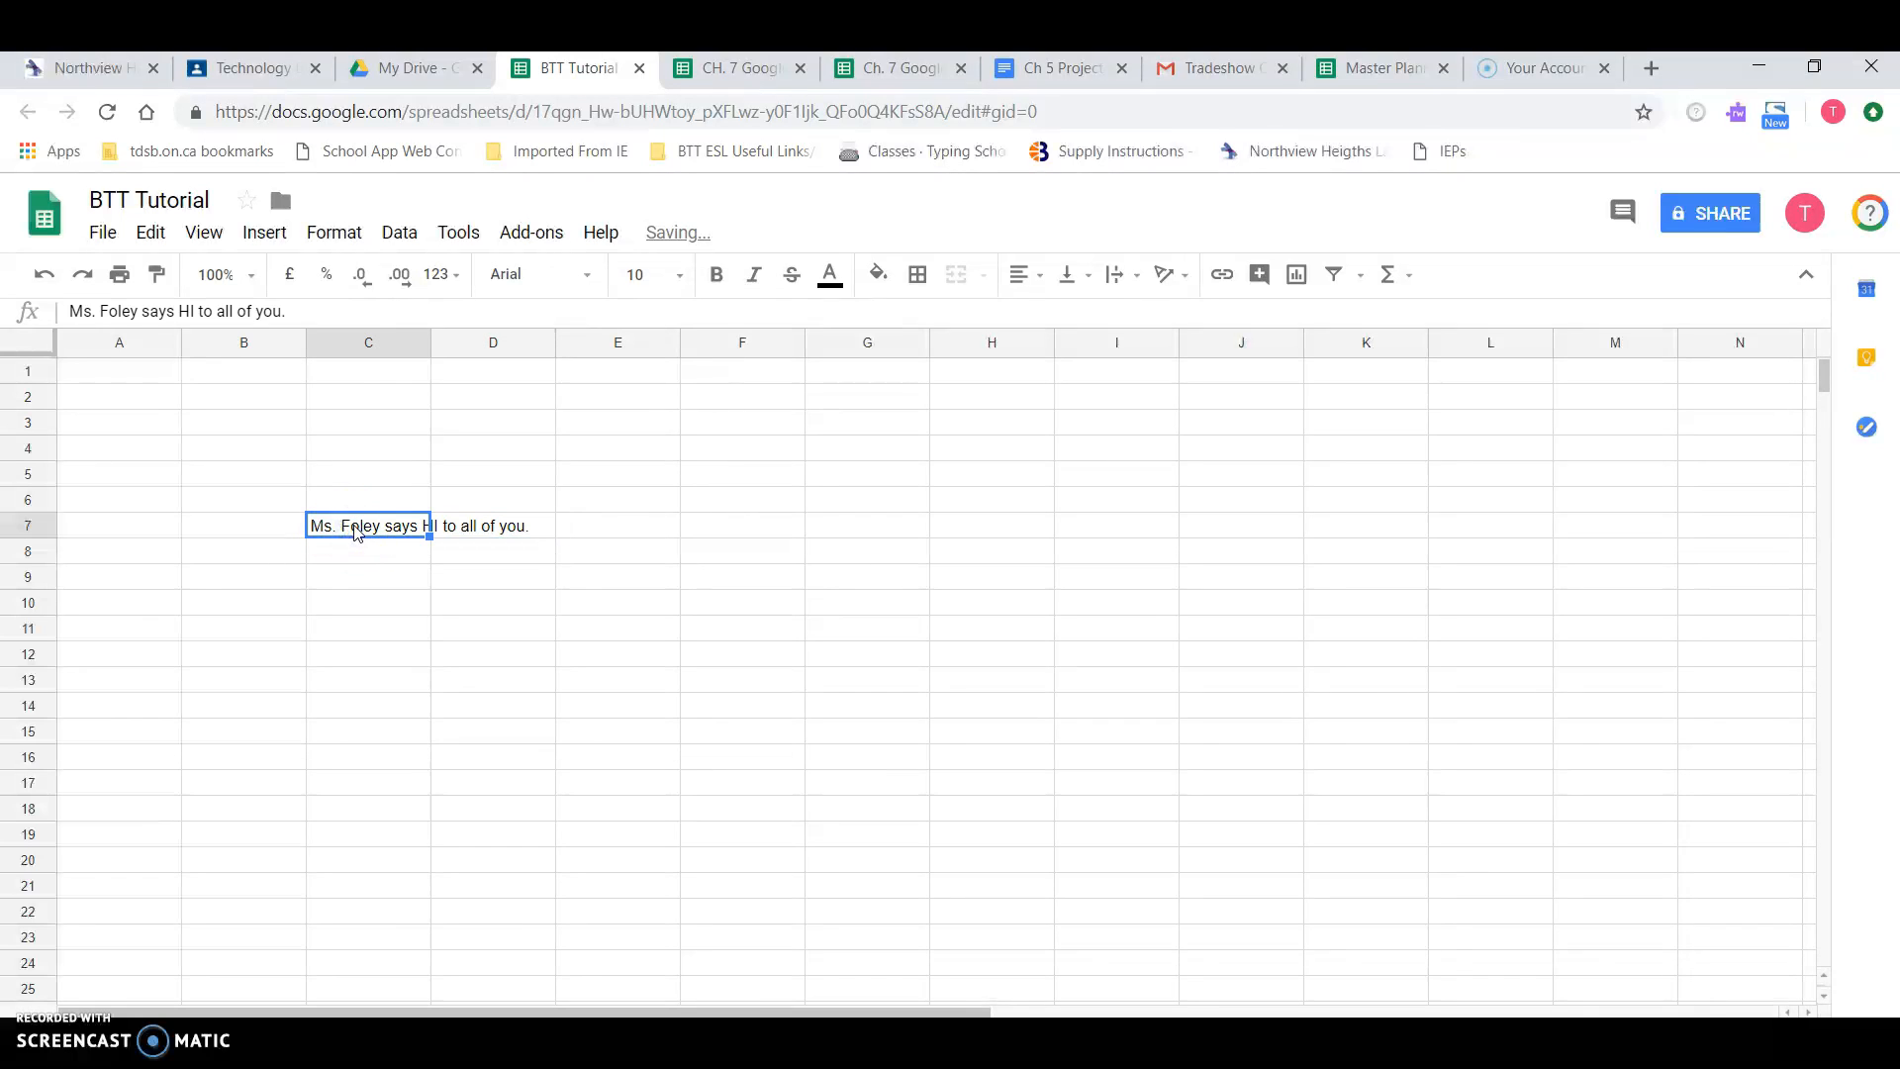
{"action": "left_click", "coordinate": [336, 233]}
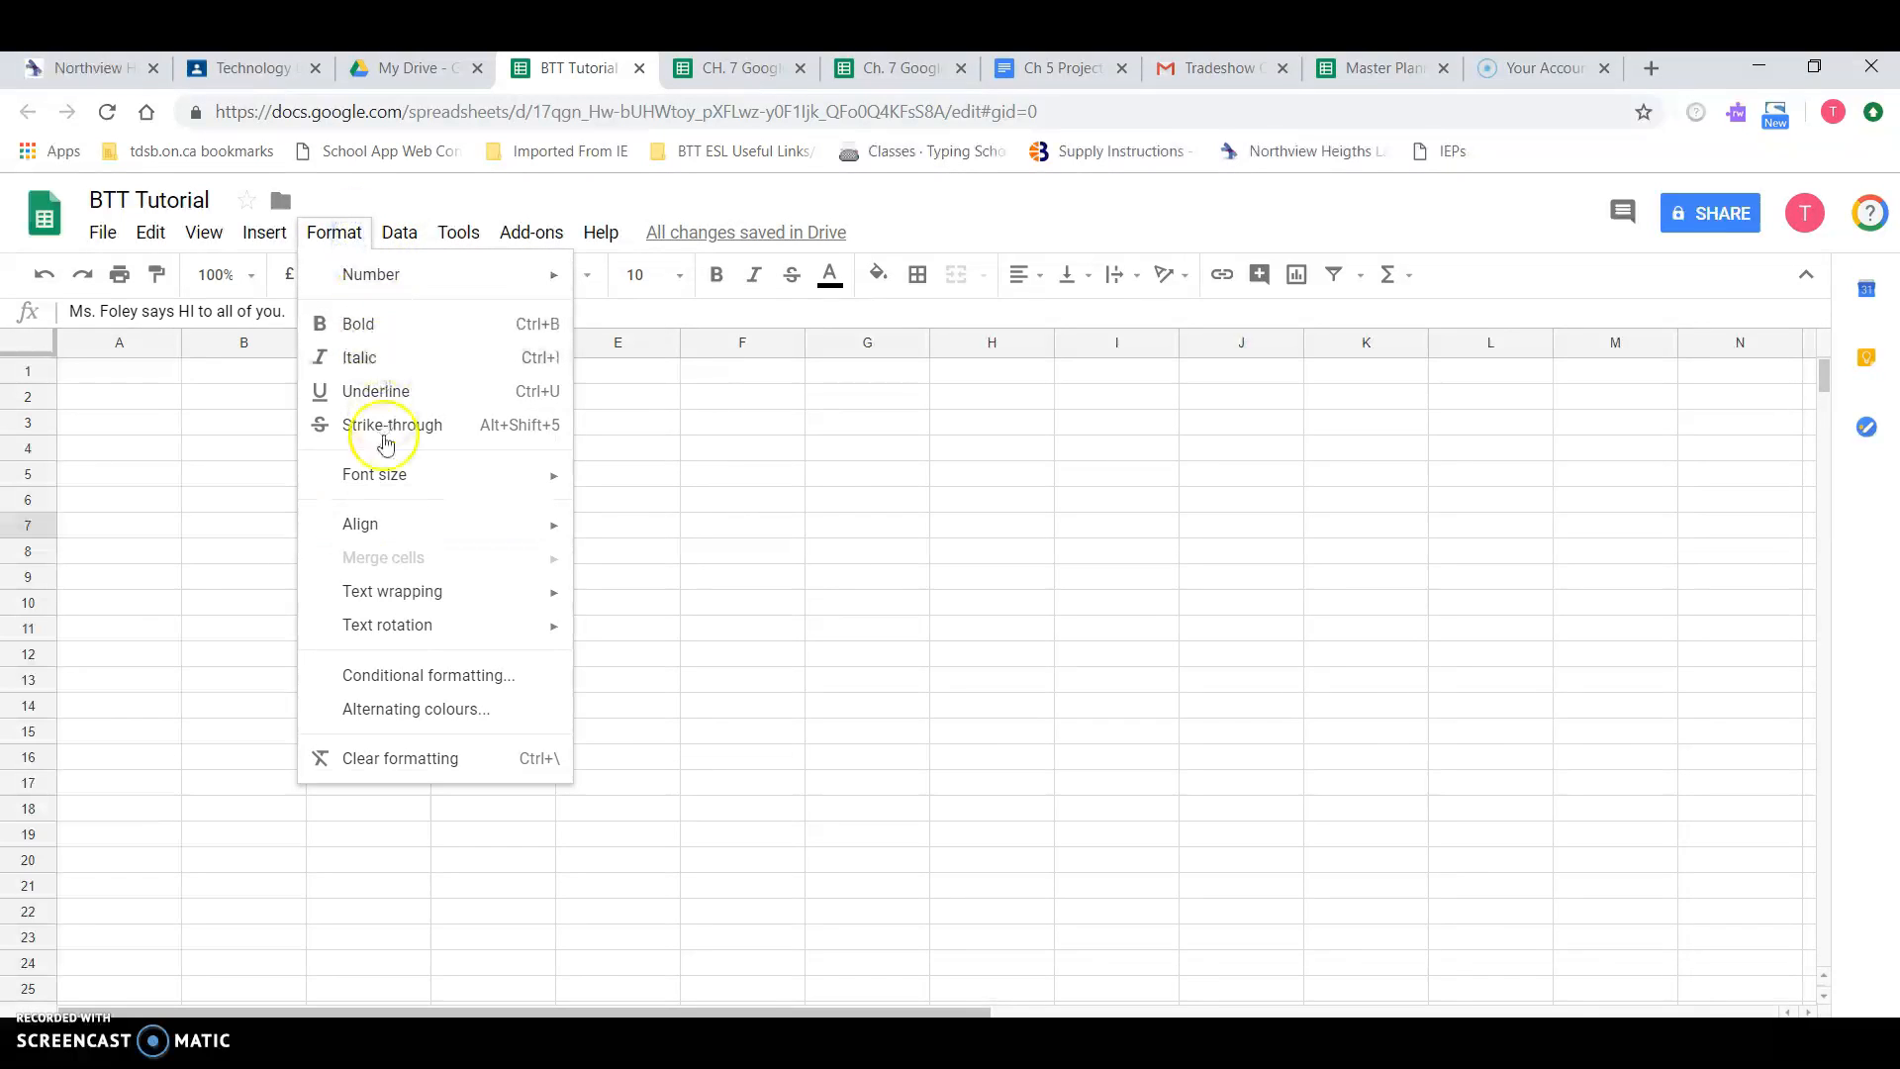
{"action": "mouse_move", "coordinate": [426, 591]}
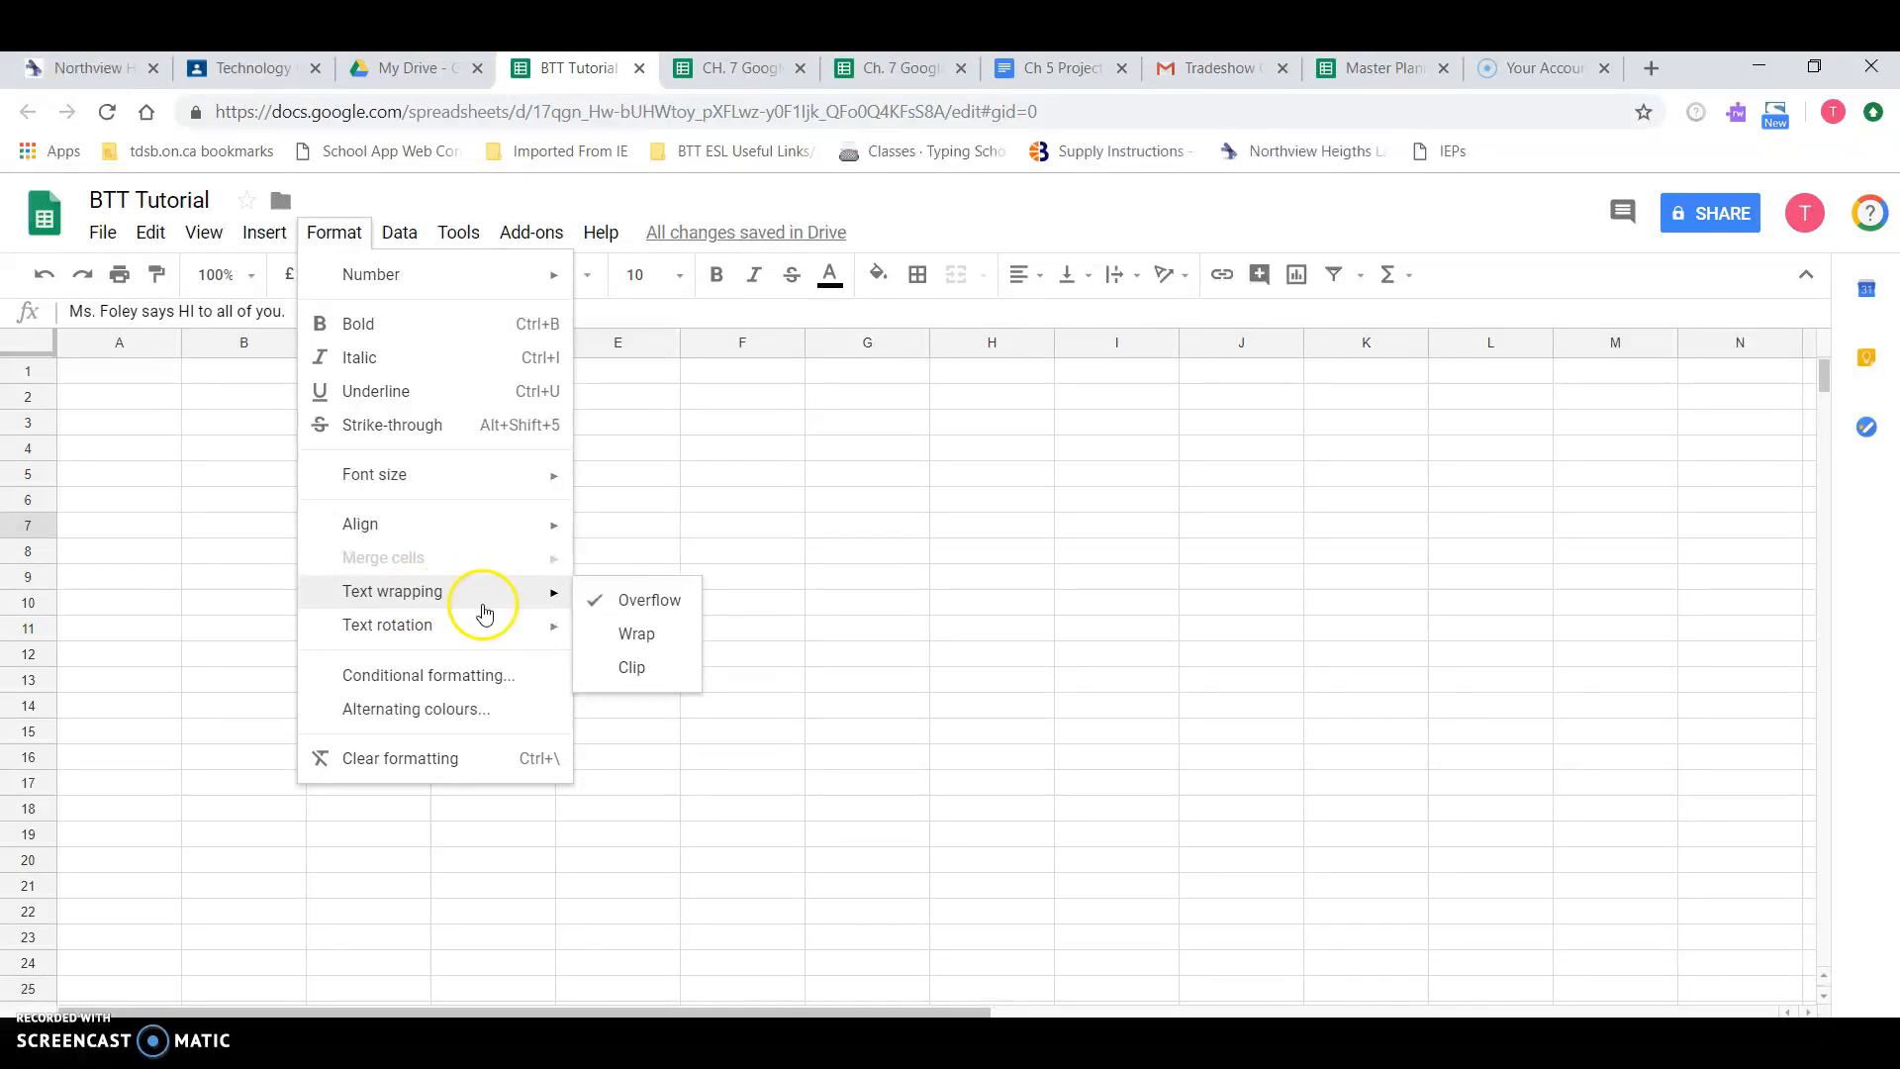
{"action": "left_click", "coordinate": [649, 643]}
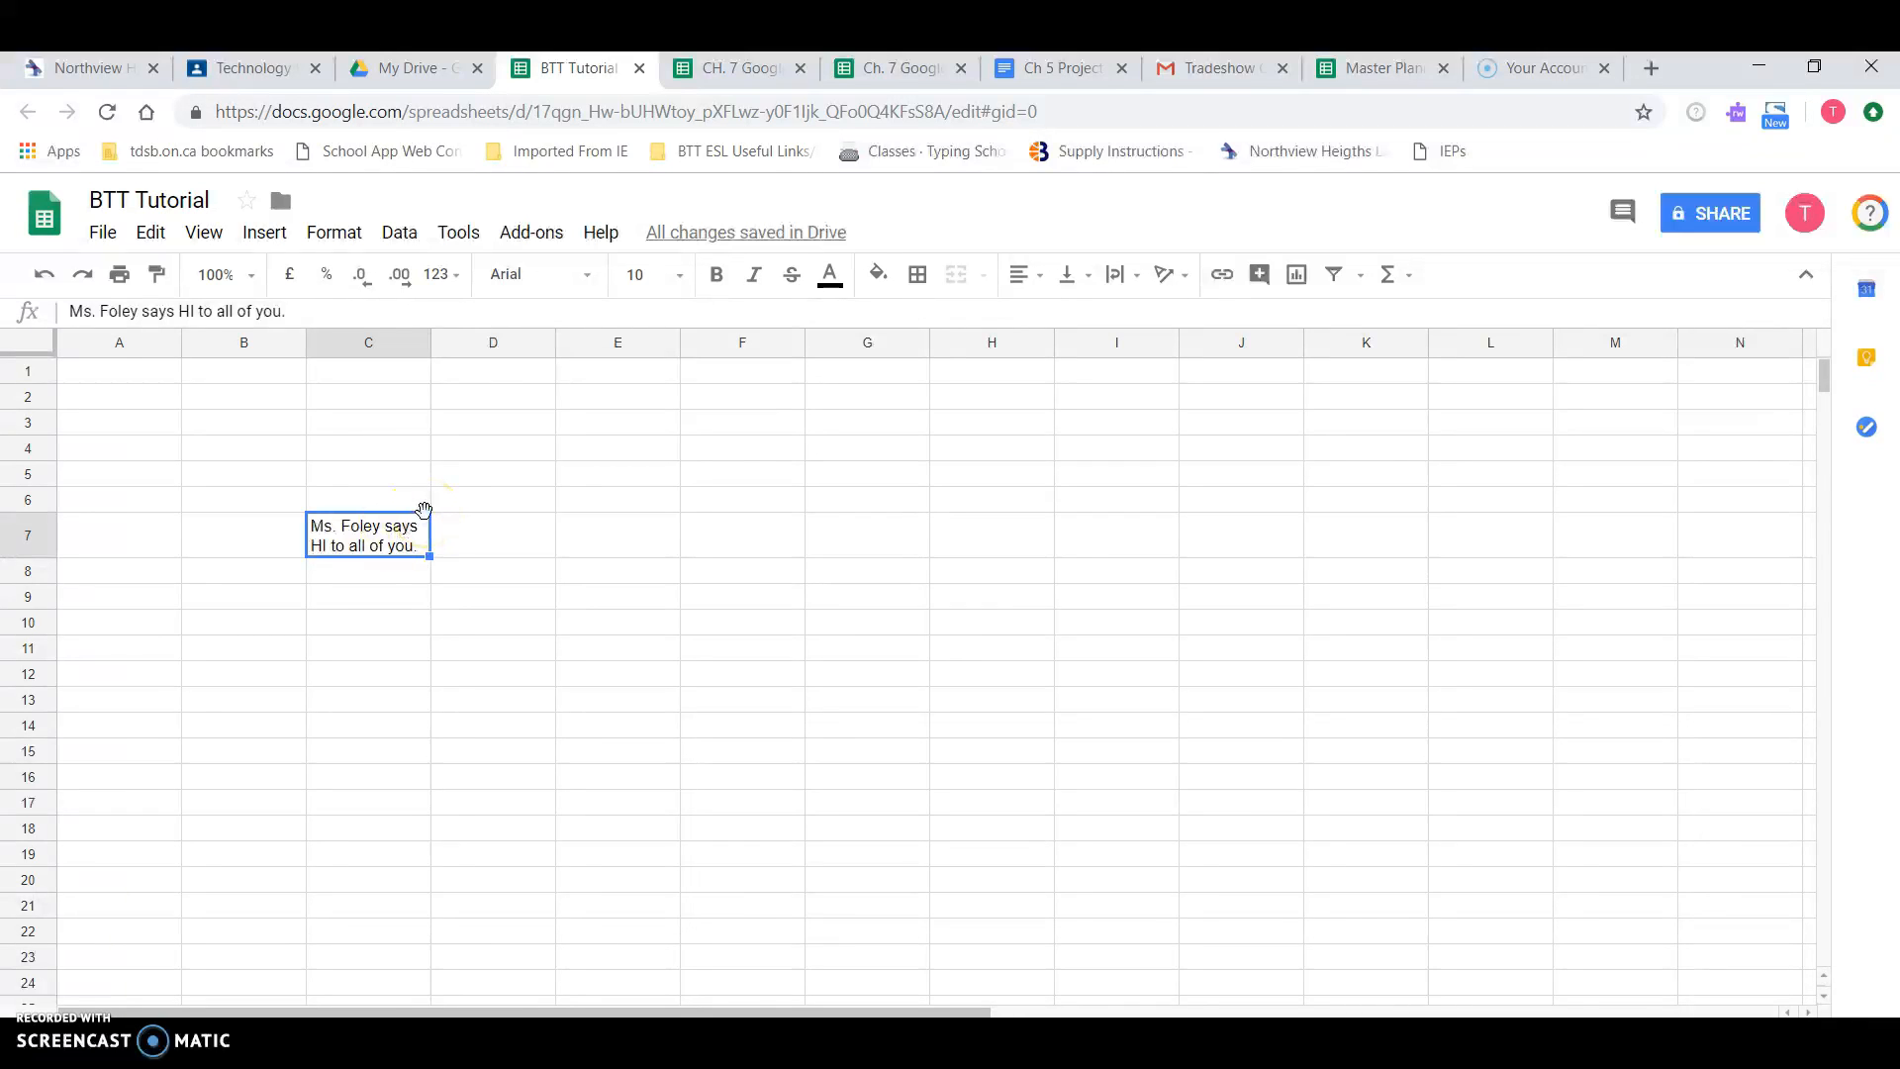
Step: Enter 1 in cell C10 and 2 in cell C11 to start a number series
{"action": "left_click", "coordinate": [380, 600]}
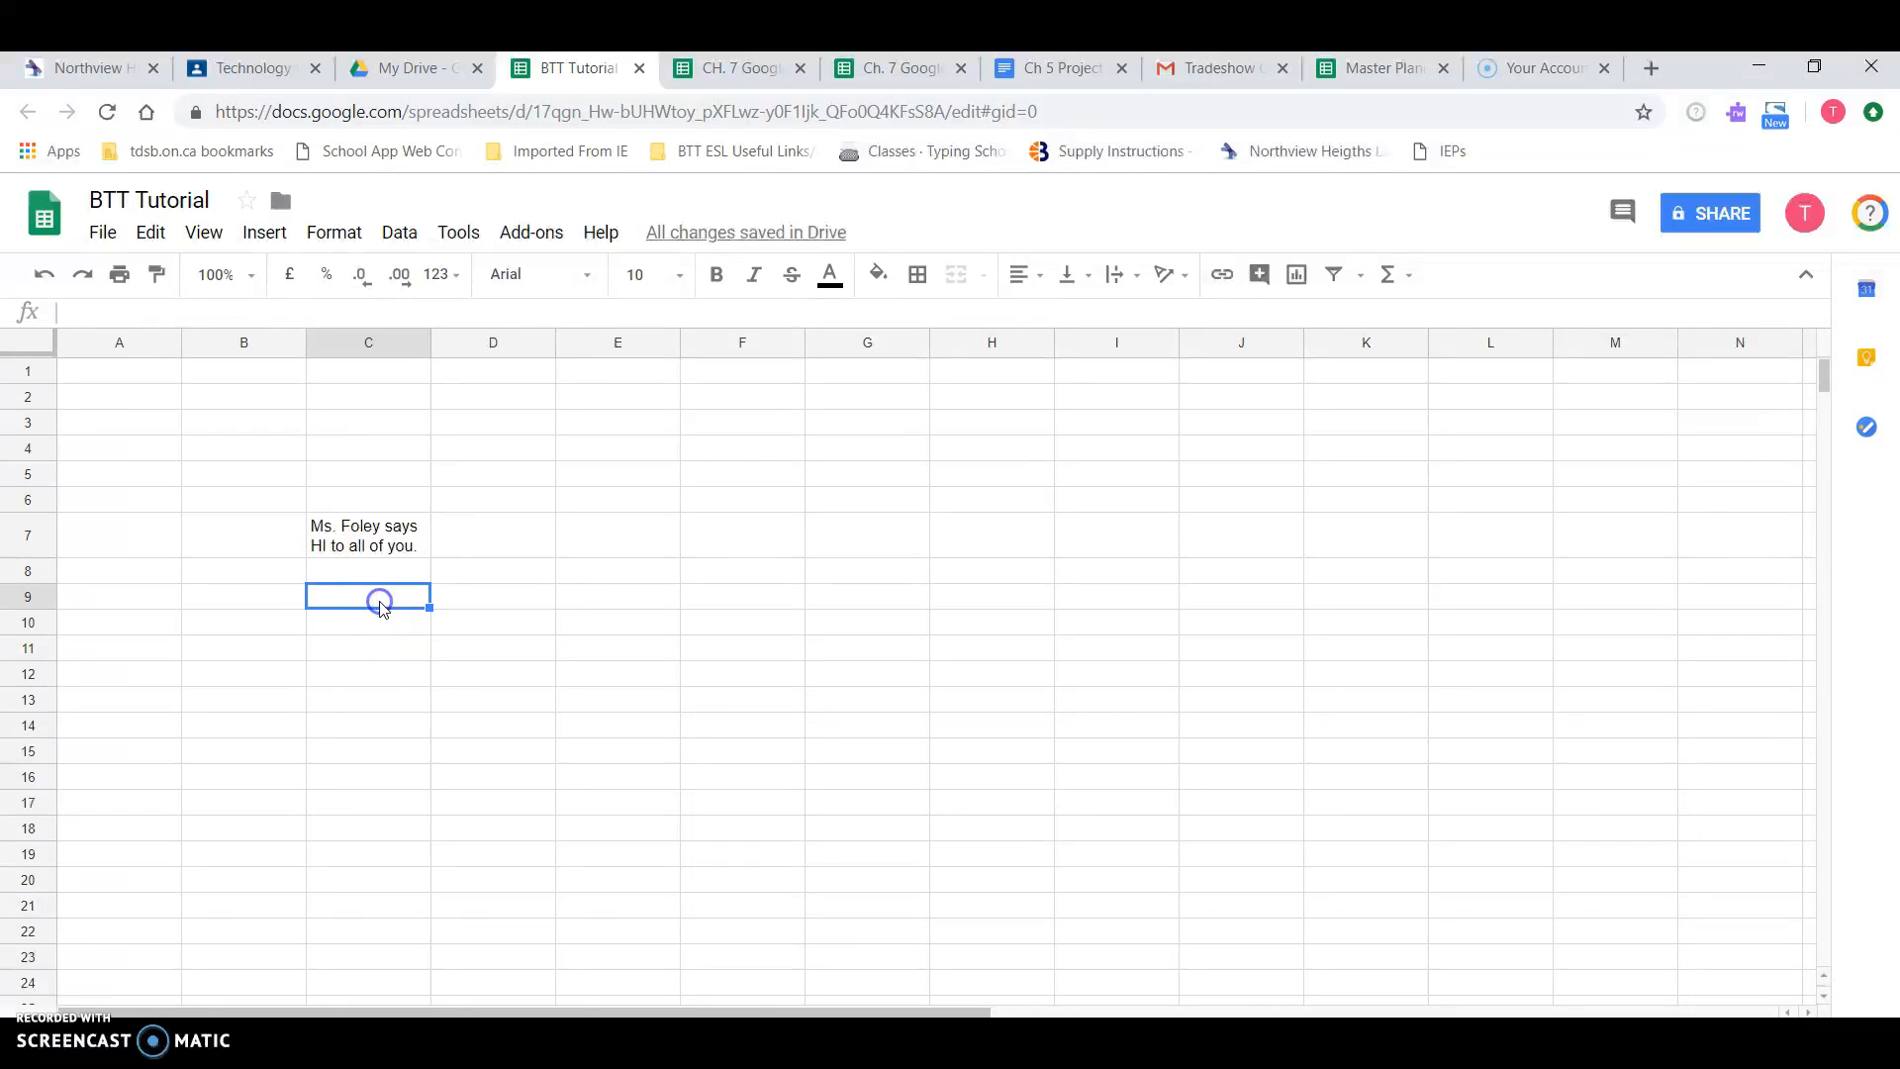
{"action": "left_click", "coordinate": [386, 623]}
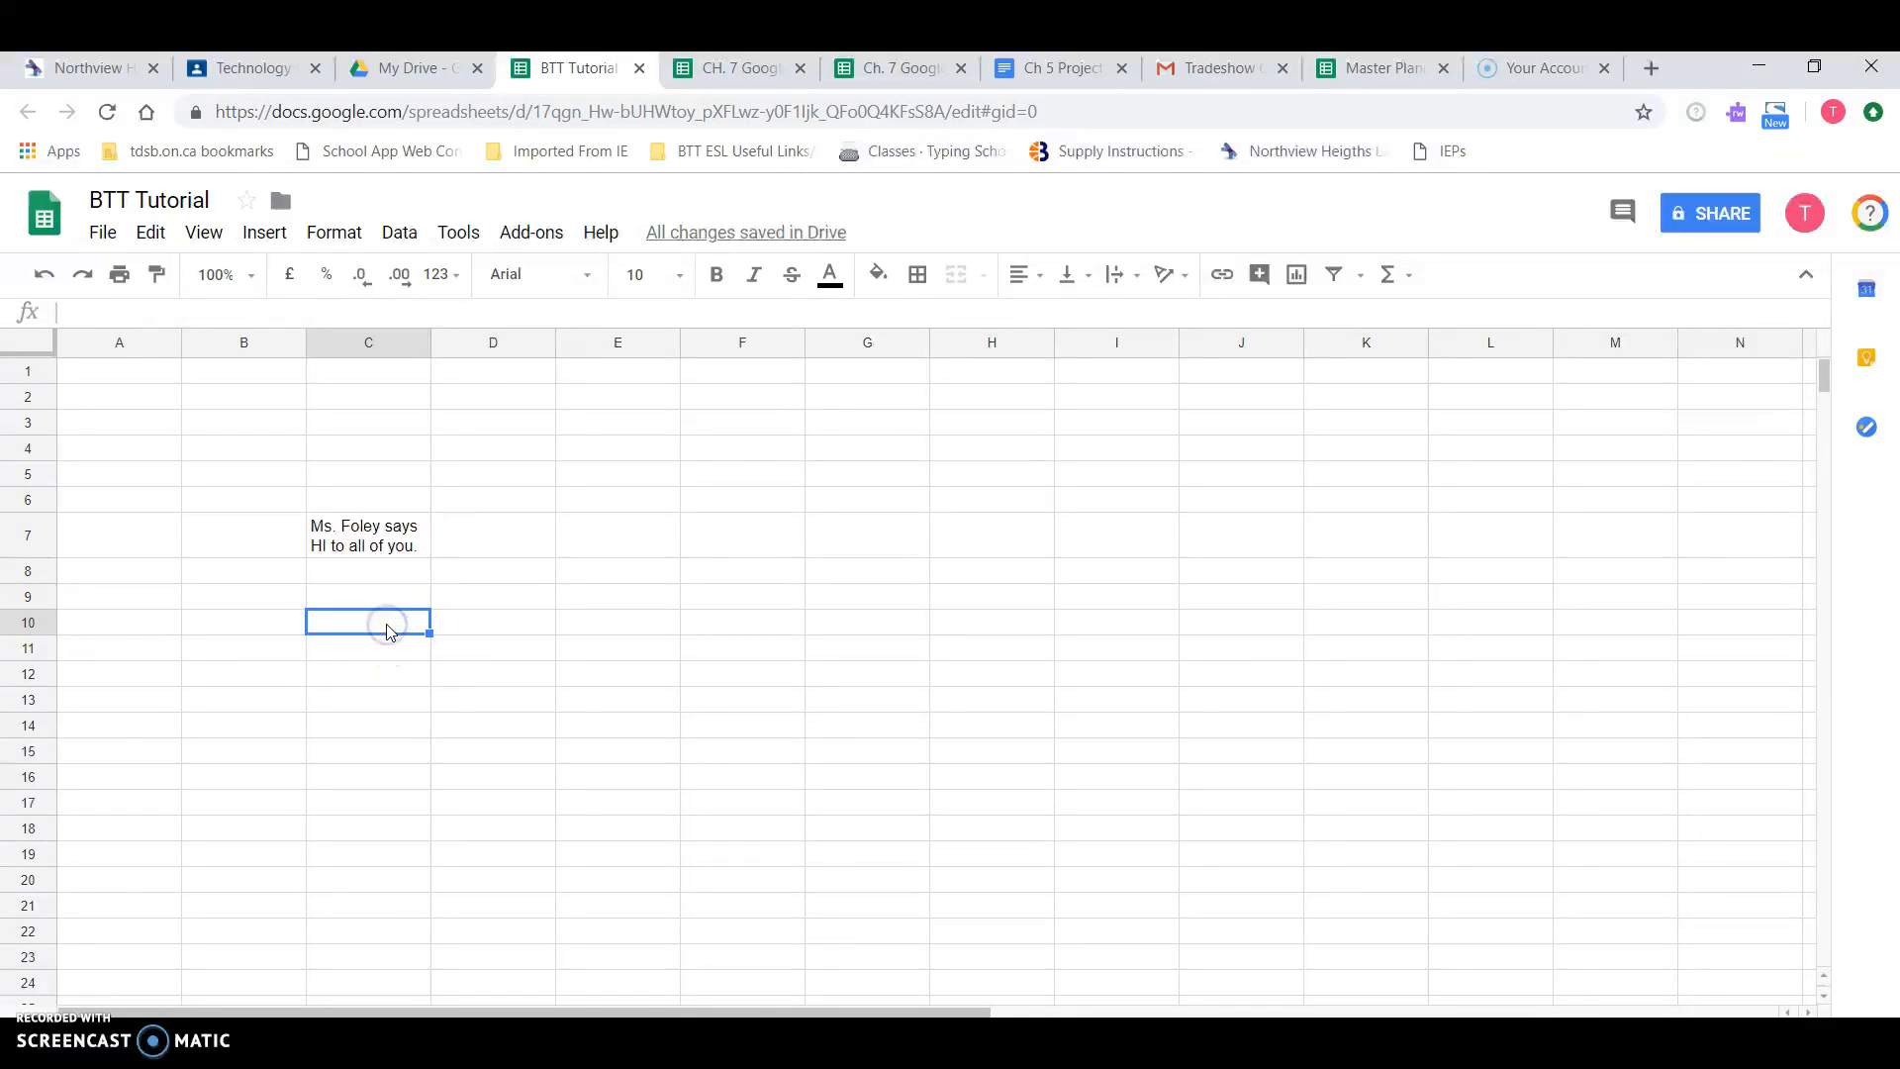
{"action": "type", "text": "1"}
{"action": "key", "text": "Return"}
{"action": "type", "text": "2"}
{"action": "key", "text": "Return"}
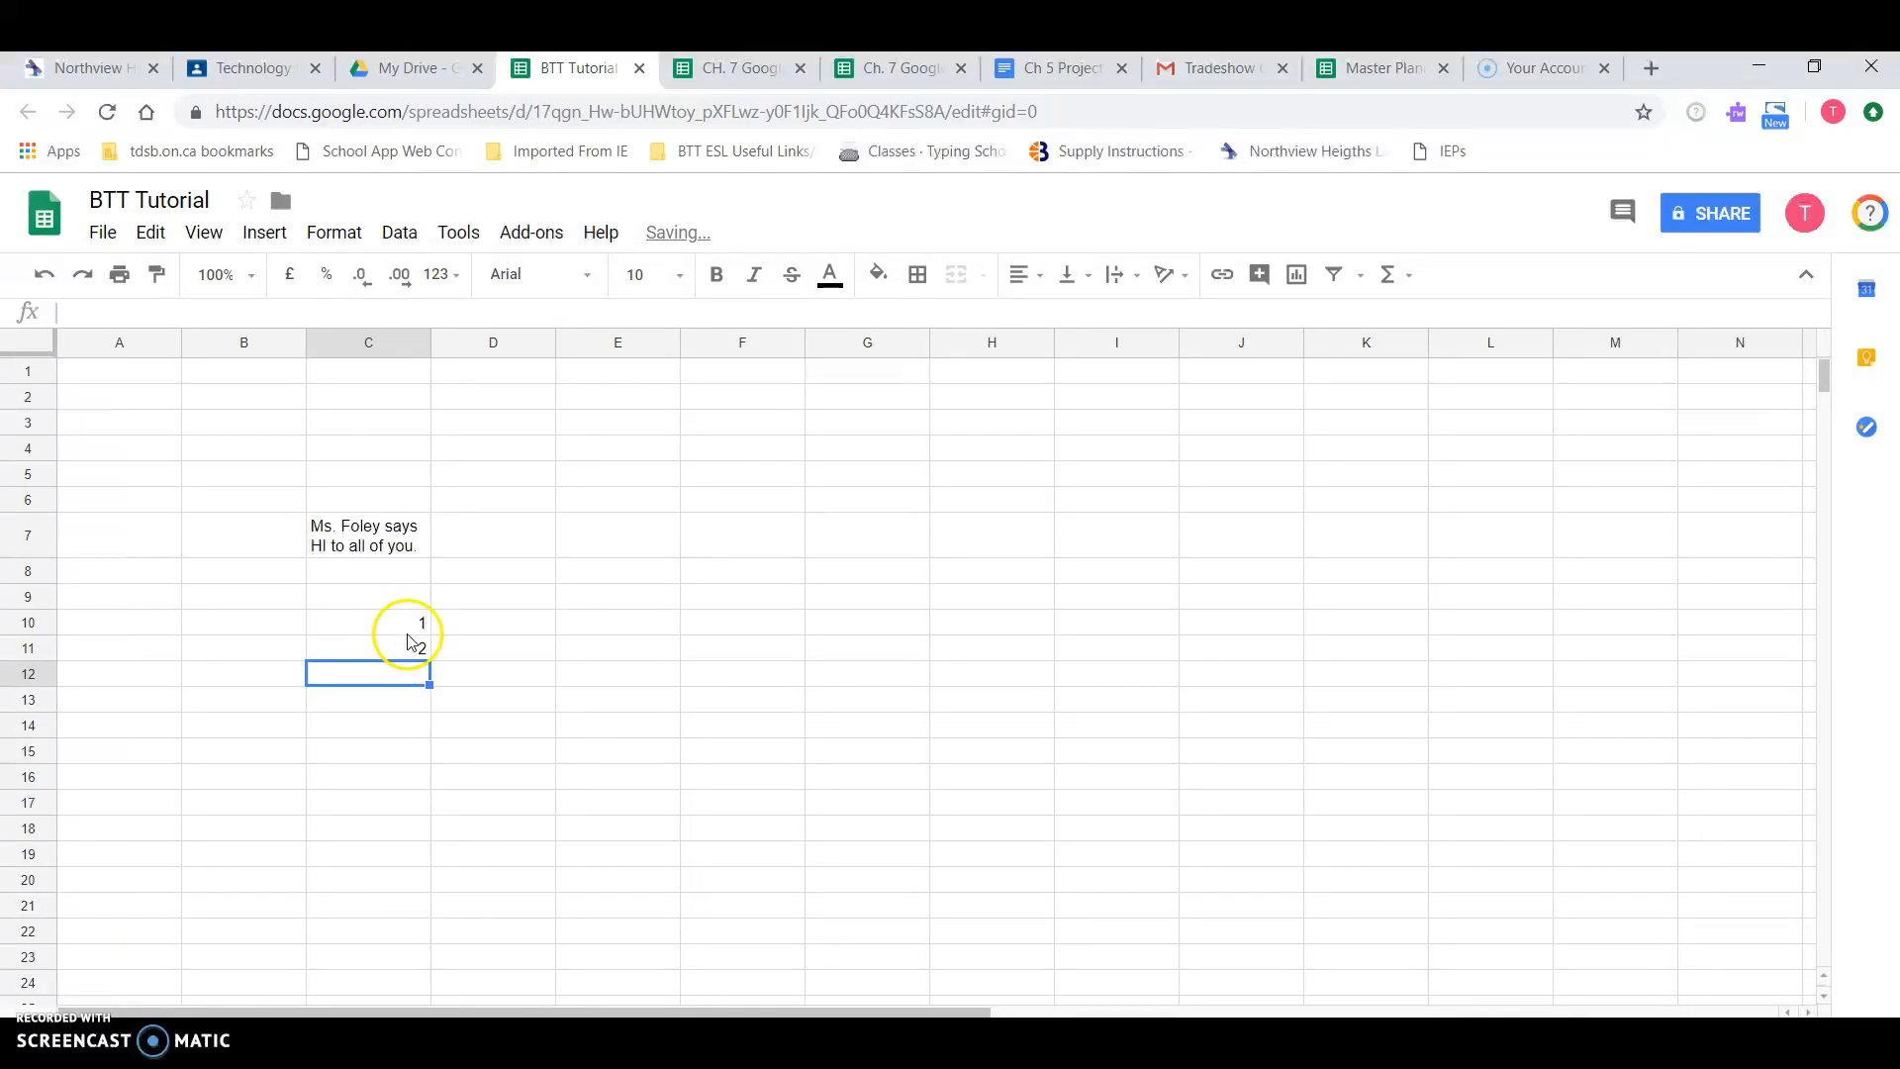
Step: Autofill the number series from C10:C11 down through cell C17
{"action": "left_click_drag", "start_coordinate": [411, 627], "coordinate": [408, 660]}
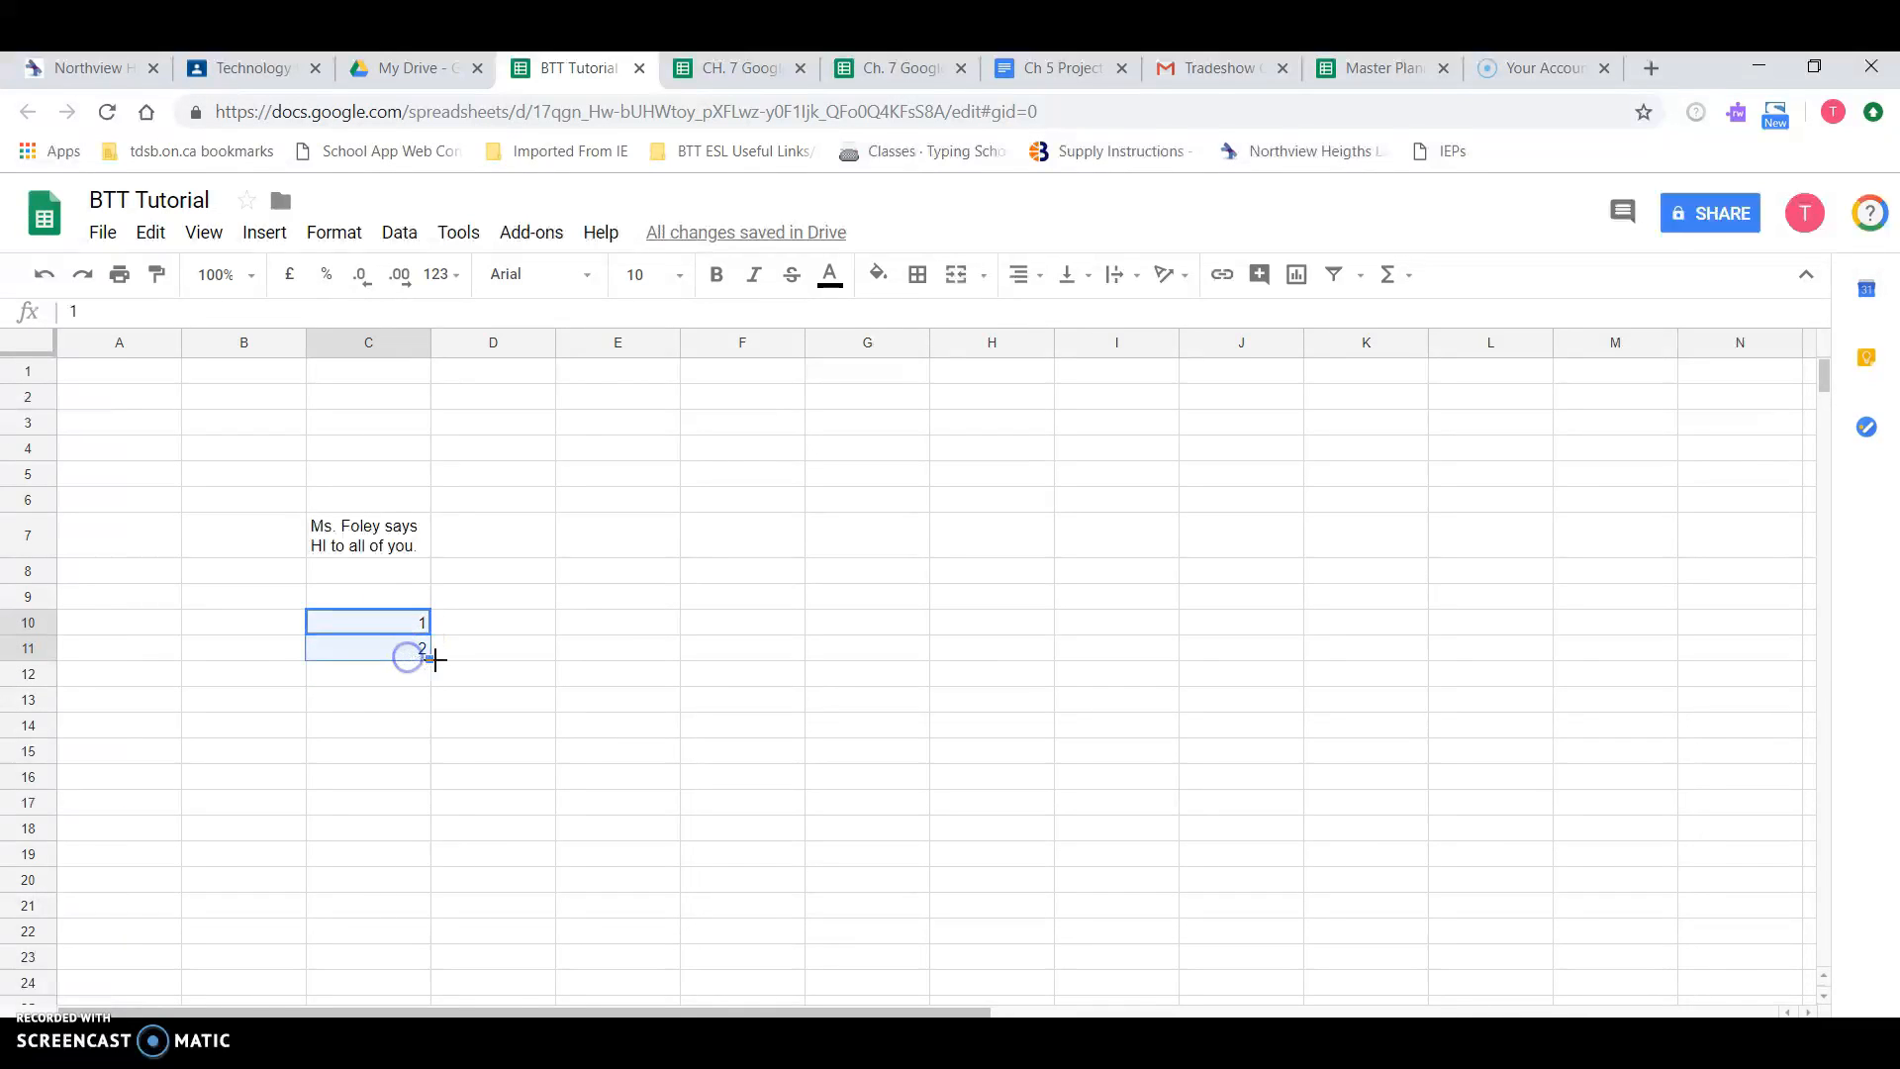
{"action": "left_click_drag", "start_coordinate": [432, 660], "coordinate": [425, 805]}
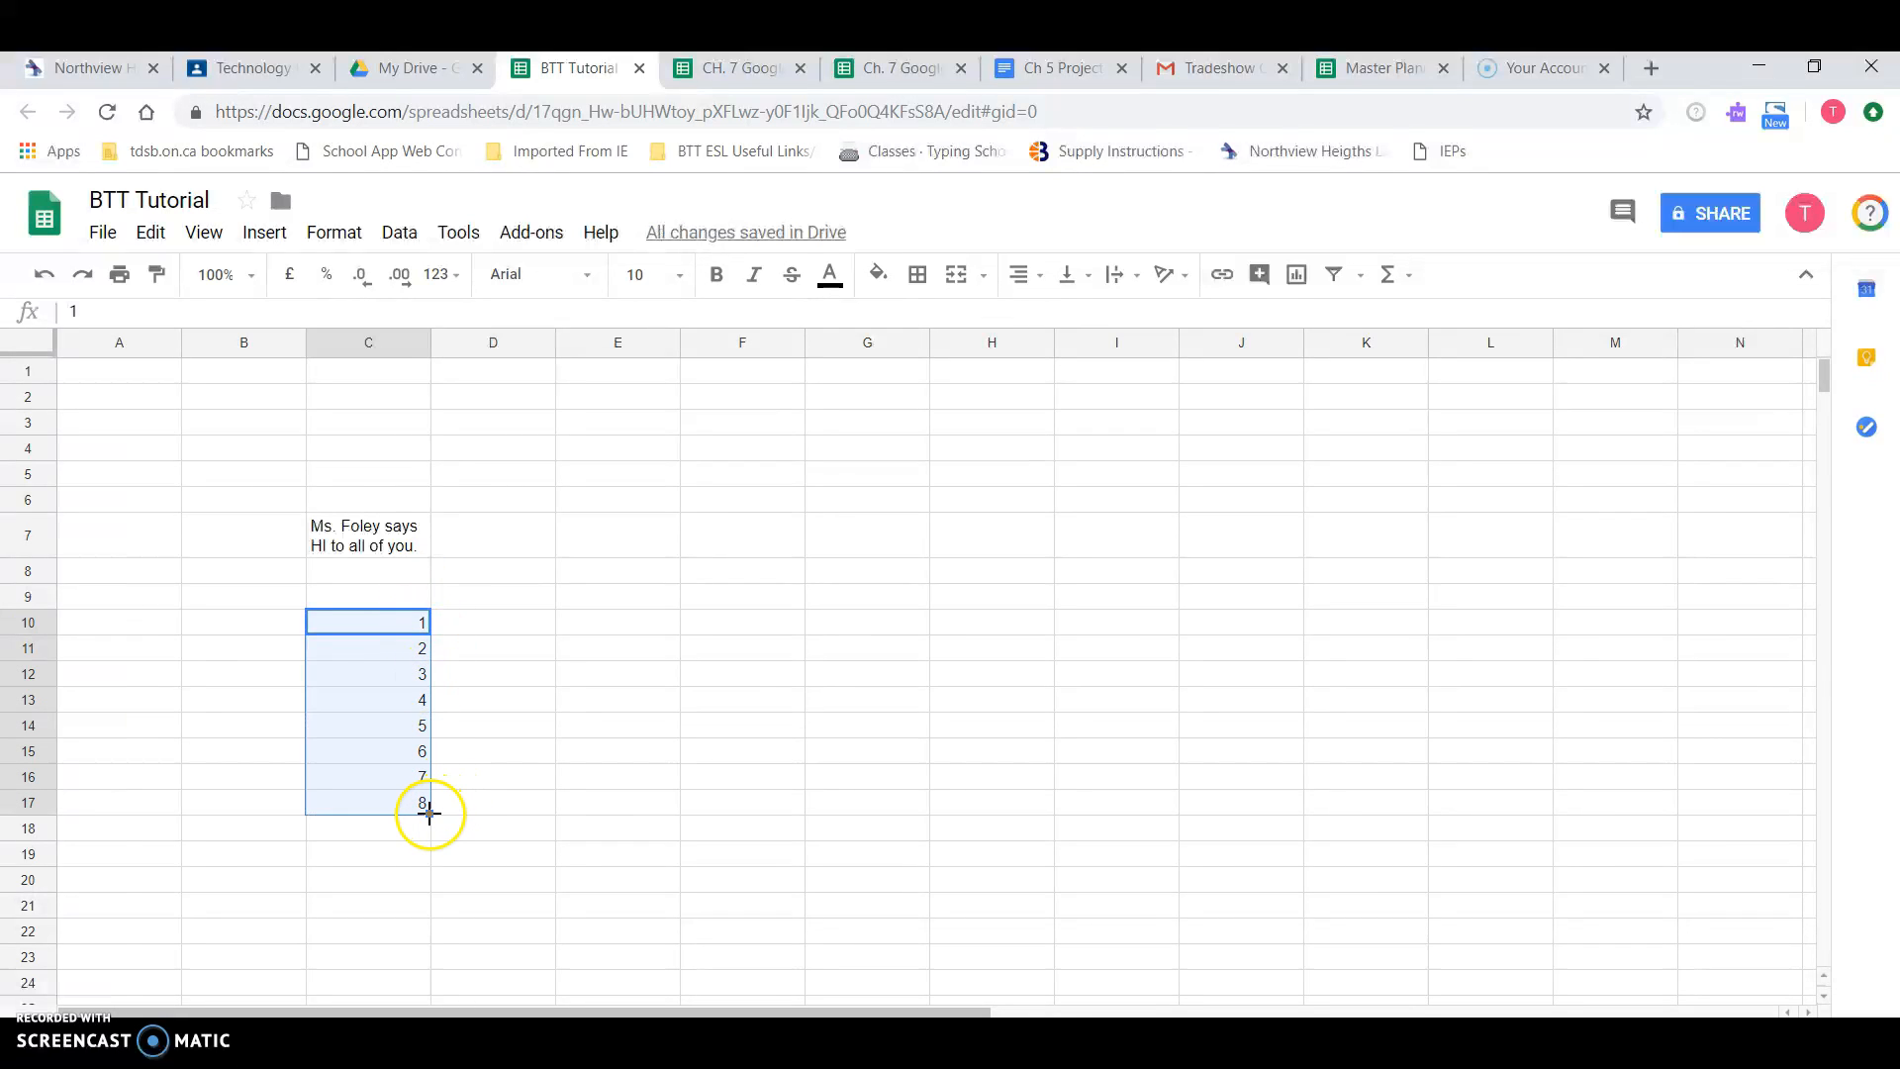
{"action": "left_click", "coordinate": [448, 829]}
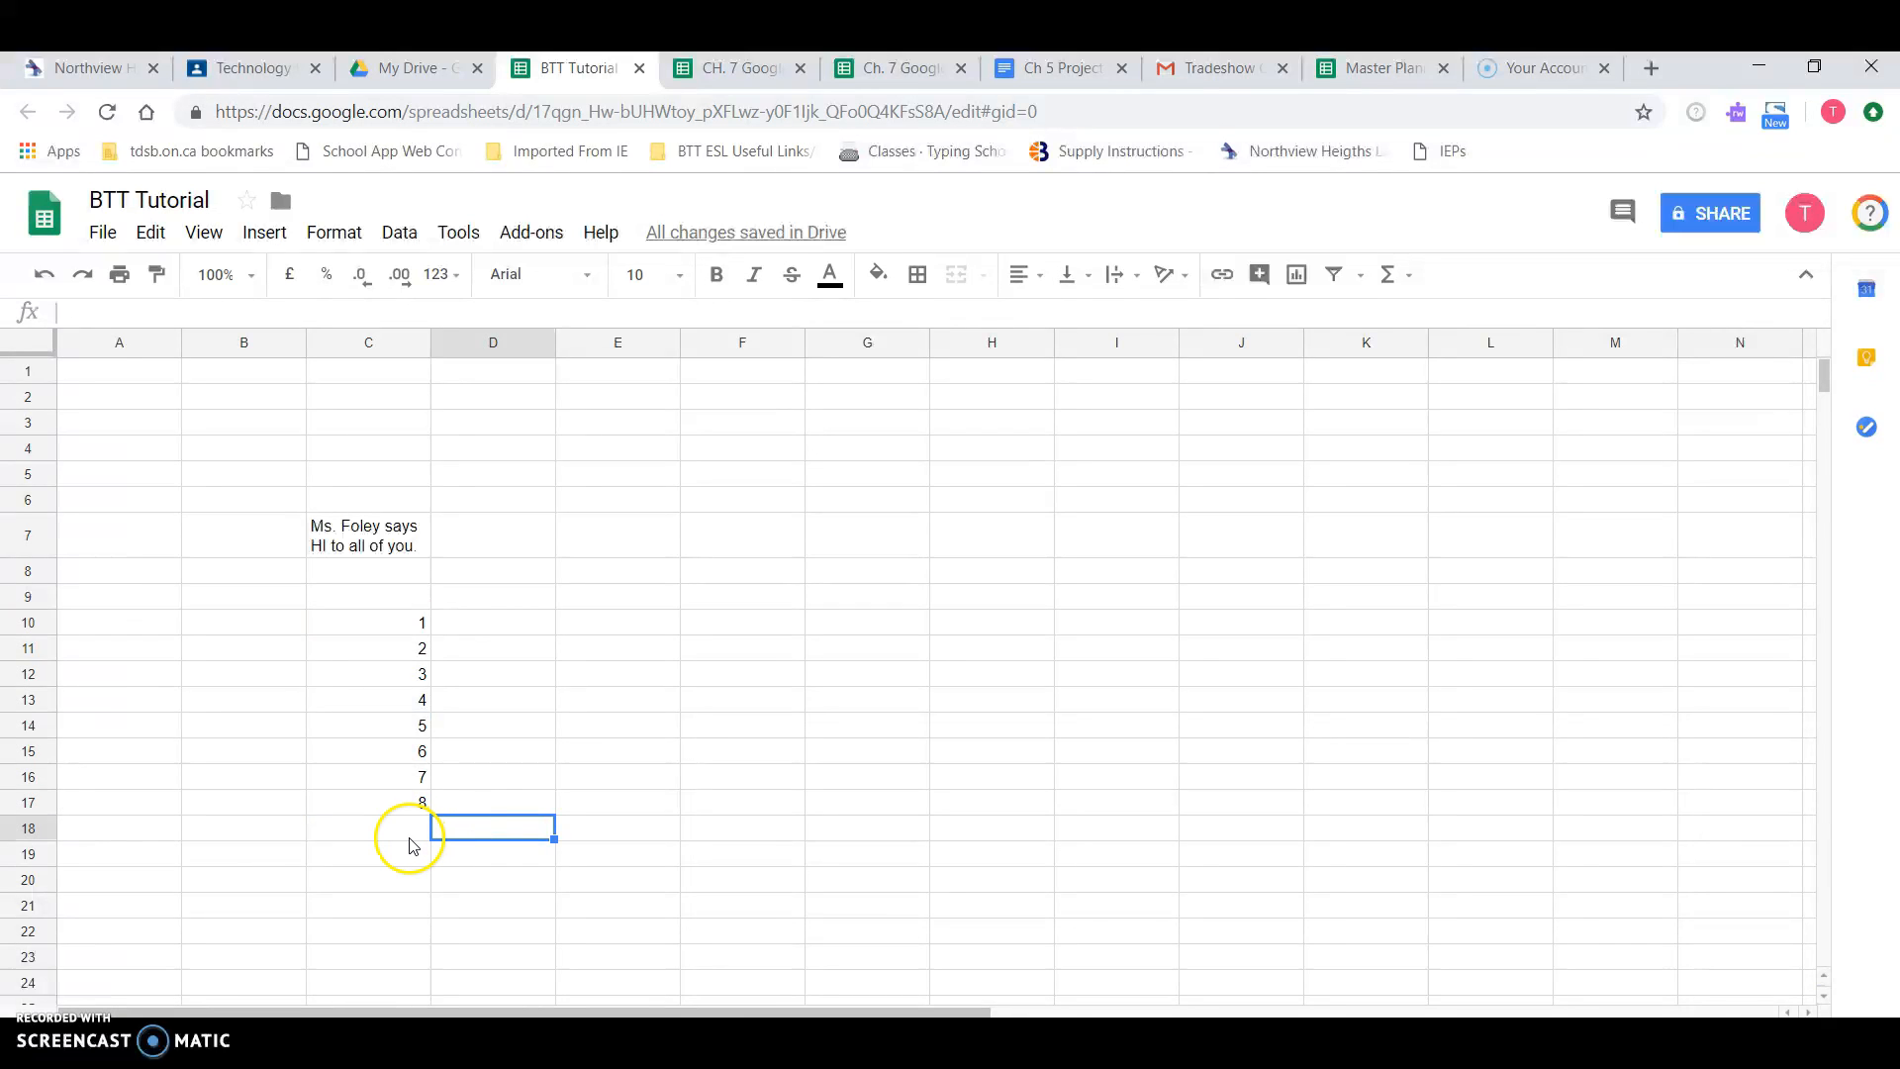
Step: Enter 25 in cell D10 and 33 in cell D11
{"action": "left_click", "coordinate": [513, 630]}
{"action": "type", "text": "25"}
{"action": "key", "text": "Return"}
{"action": "type", "text": "33"}
{"action": "key", "text": "Return"}
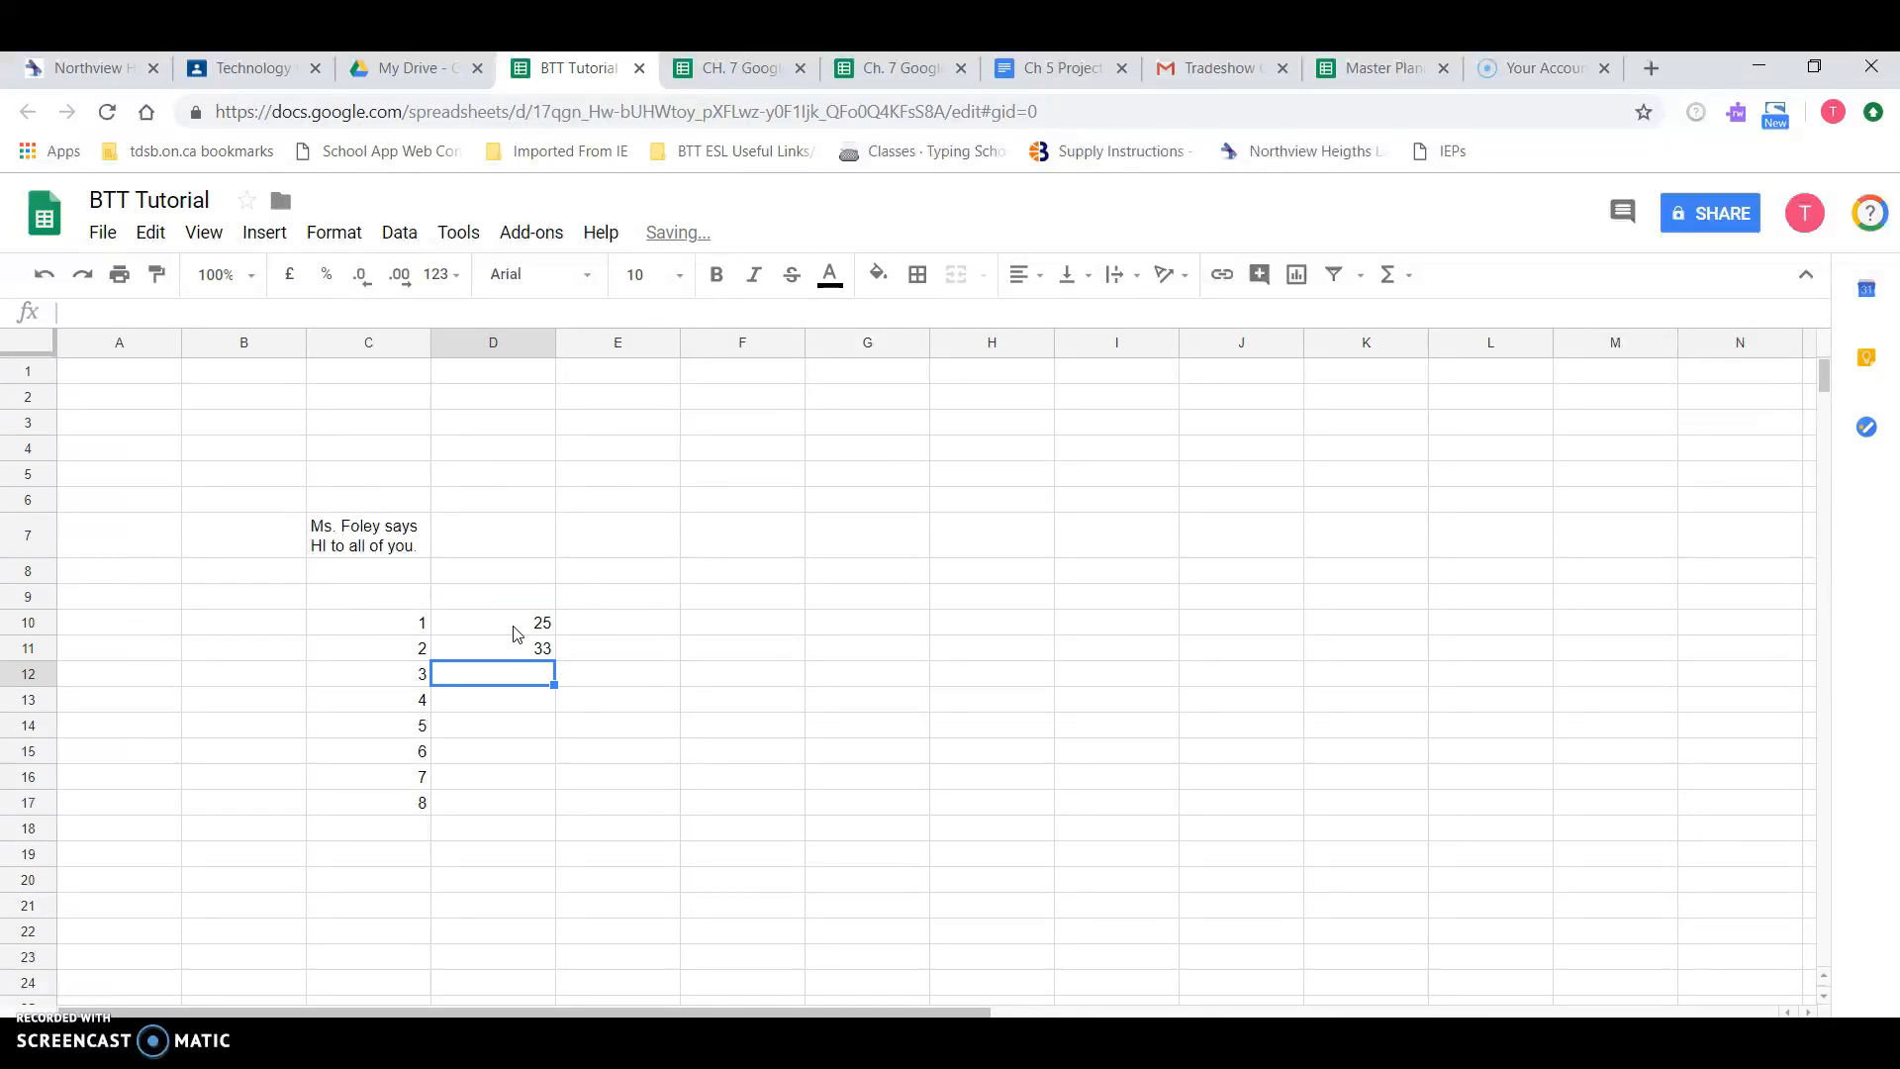
Step: Enter the values 48, 65, 1, 1563 and 23 down cells D12 to D16
{"action": "type", "text": "48"}
{"action": "key", "text": "Return"}
{"action": "type", "text": "65"}
{"action": "key", "text": "Return"}
{"action": "type", "text": "1"}
{"action": "key", "text": "Return"}
{"action": "type", "text": "1563"}
{"action": "key", "text": "Return"}
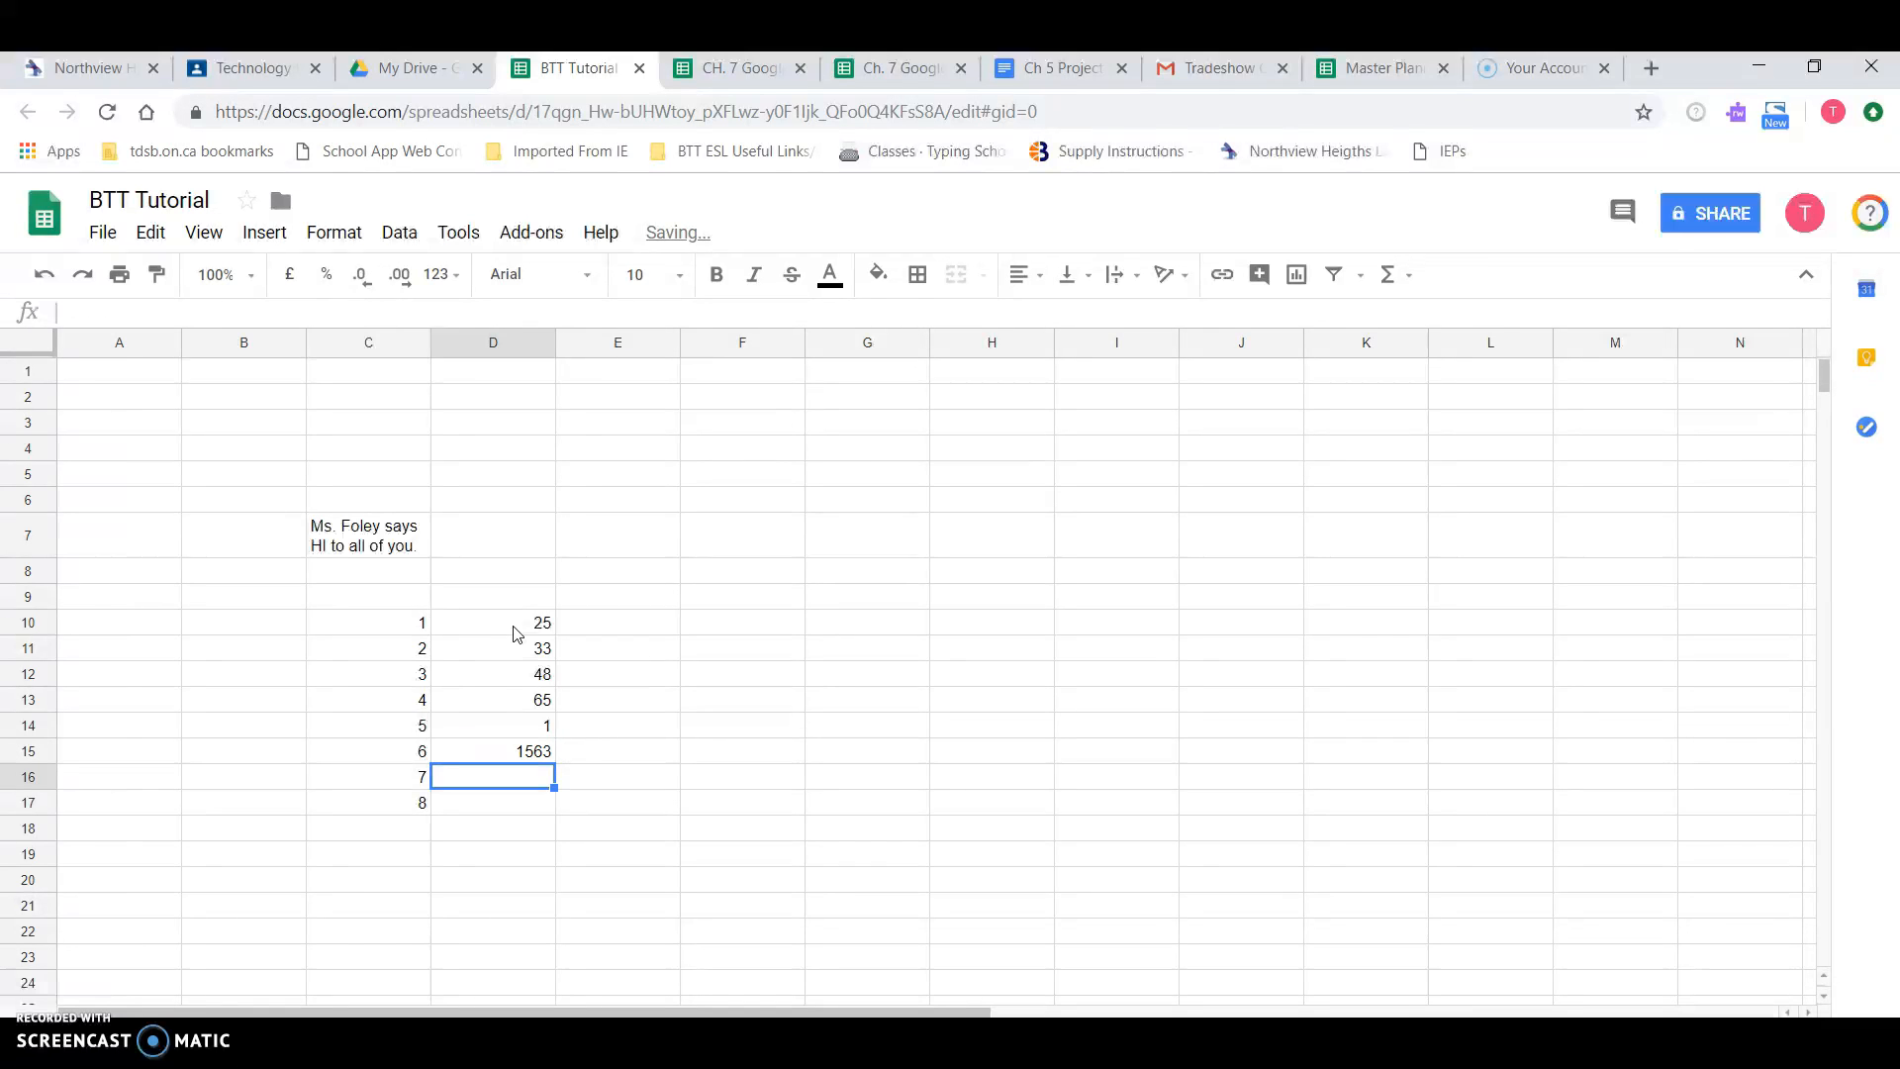
{"action": "type", "text": "23"}
{"action": "key", "text": "Return"}
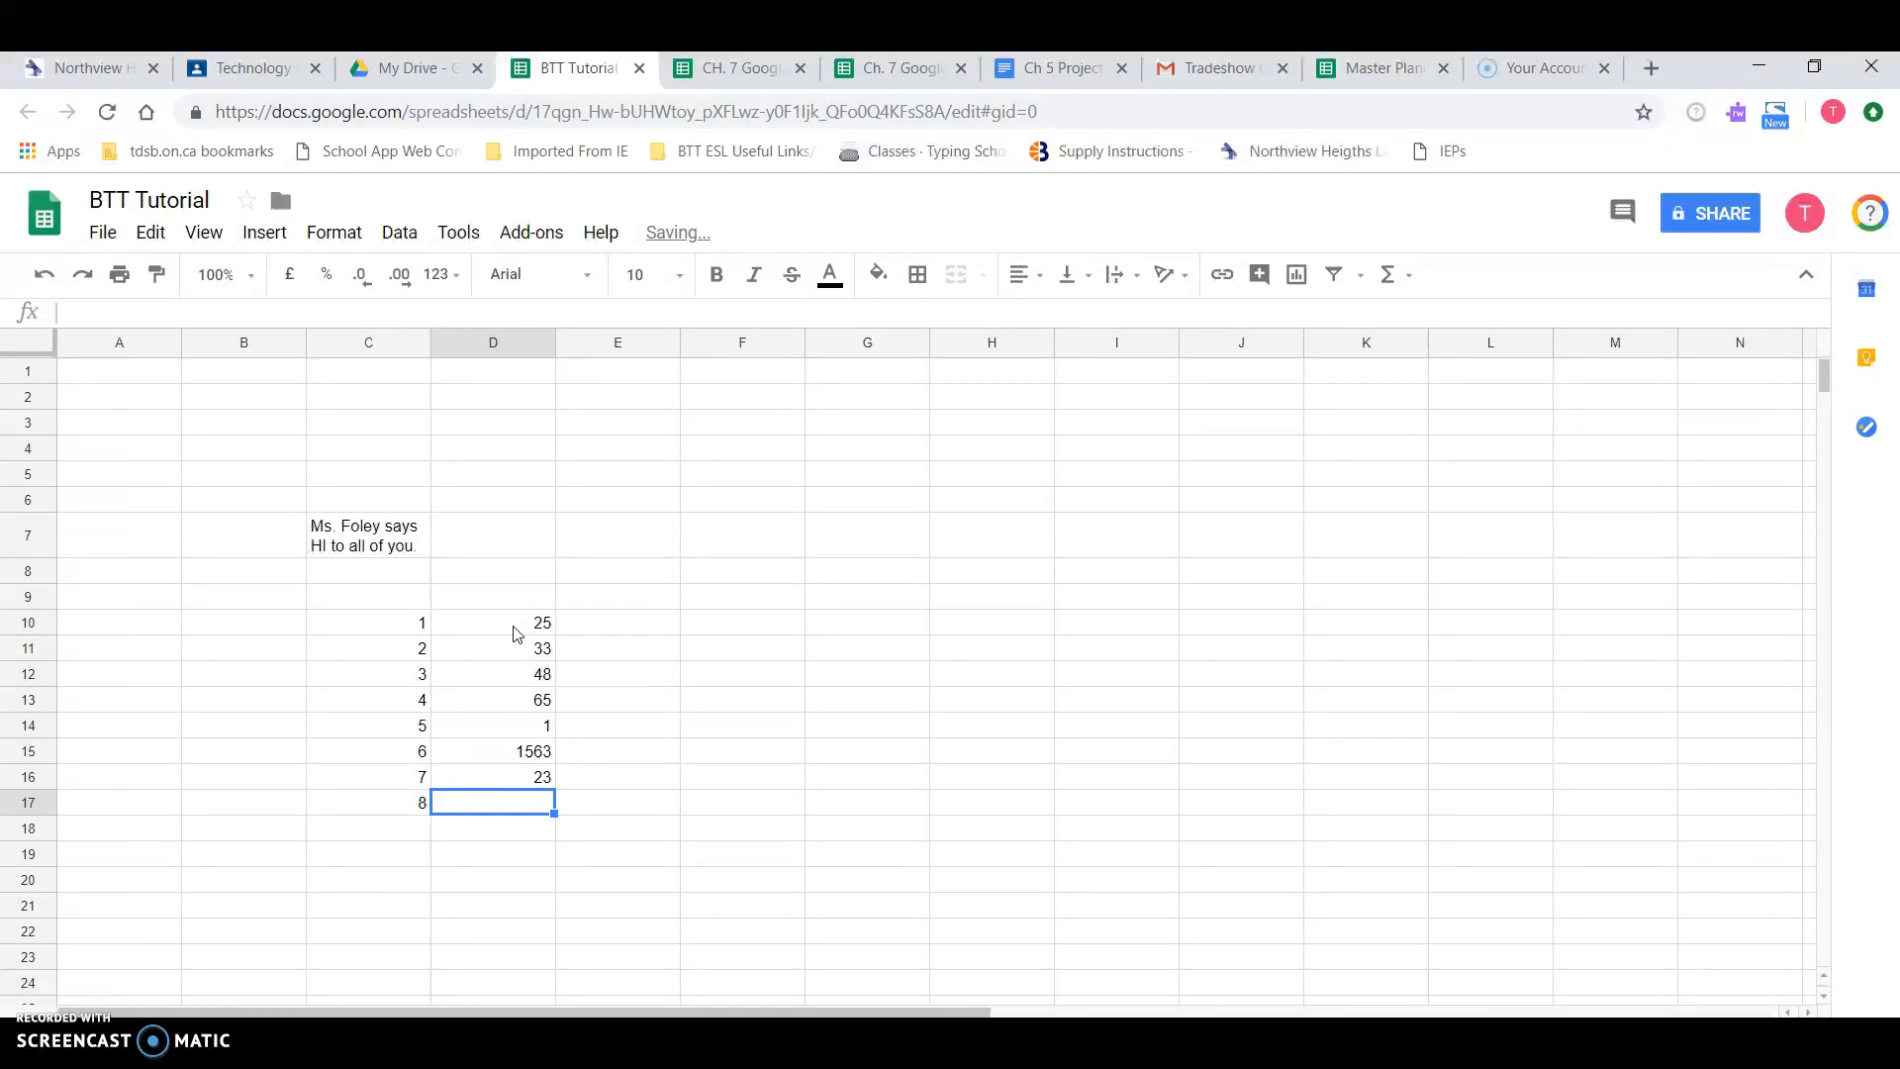
Step: Change cell D16 to 15 and cell D15 to 26, and enter 11 in cell D17
{"action": "key", "text": "Up"}
{"action": "type", "text": "15"}
{"action": "key", "text": "Return"}
{"action": "key", "text": "Up"}
{"action": "key", "text": "Up"}
{"action": "type", "text": "26"}
{"action": "key", "text": "Return"}
{"action": "key", "text": "Down"}
{"action": "type", "text": "11"}
{"action": "key", "text": "Return"}
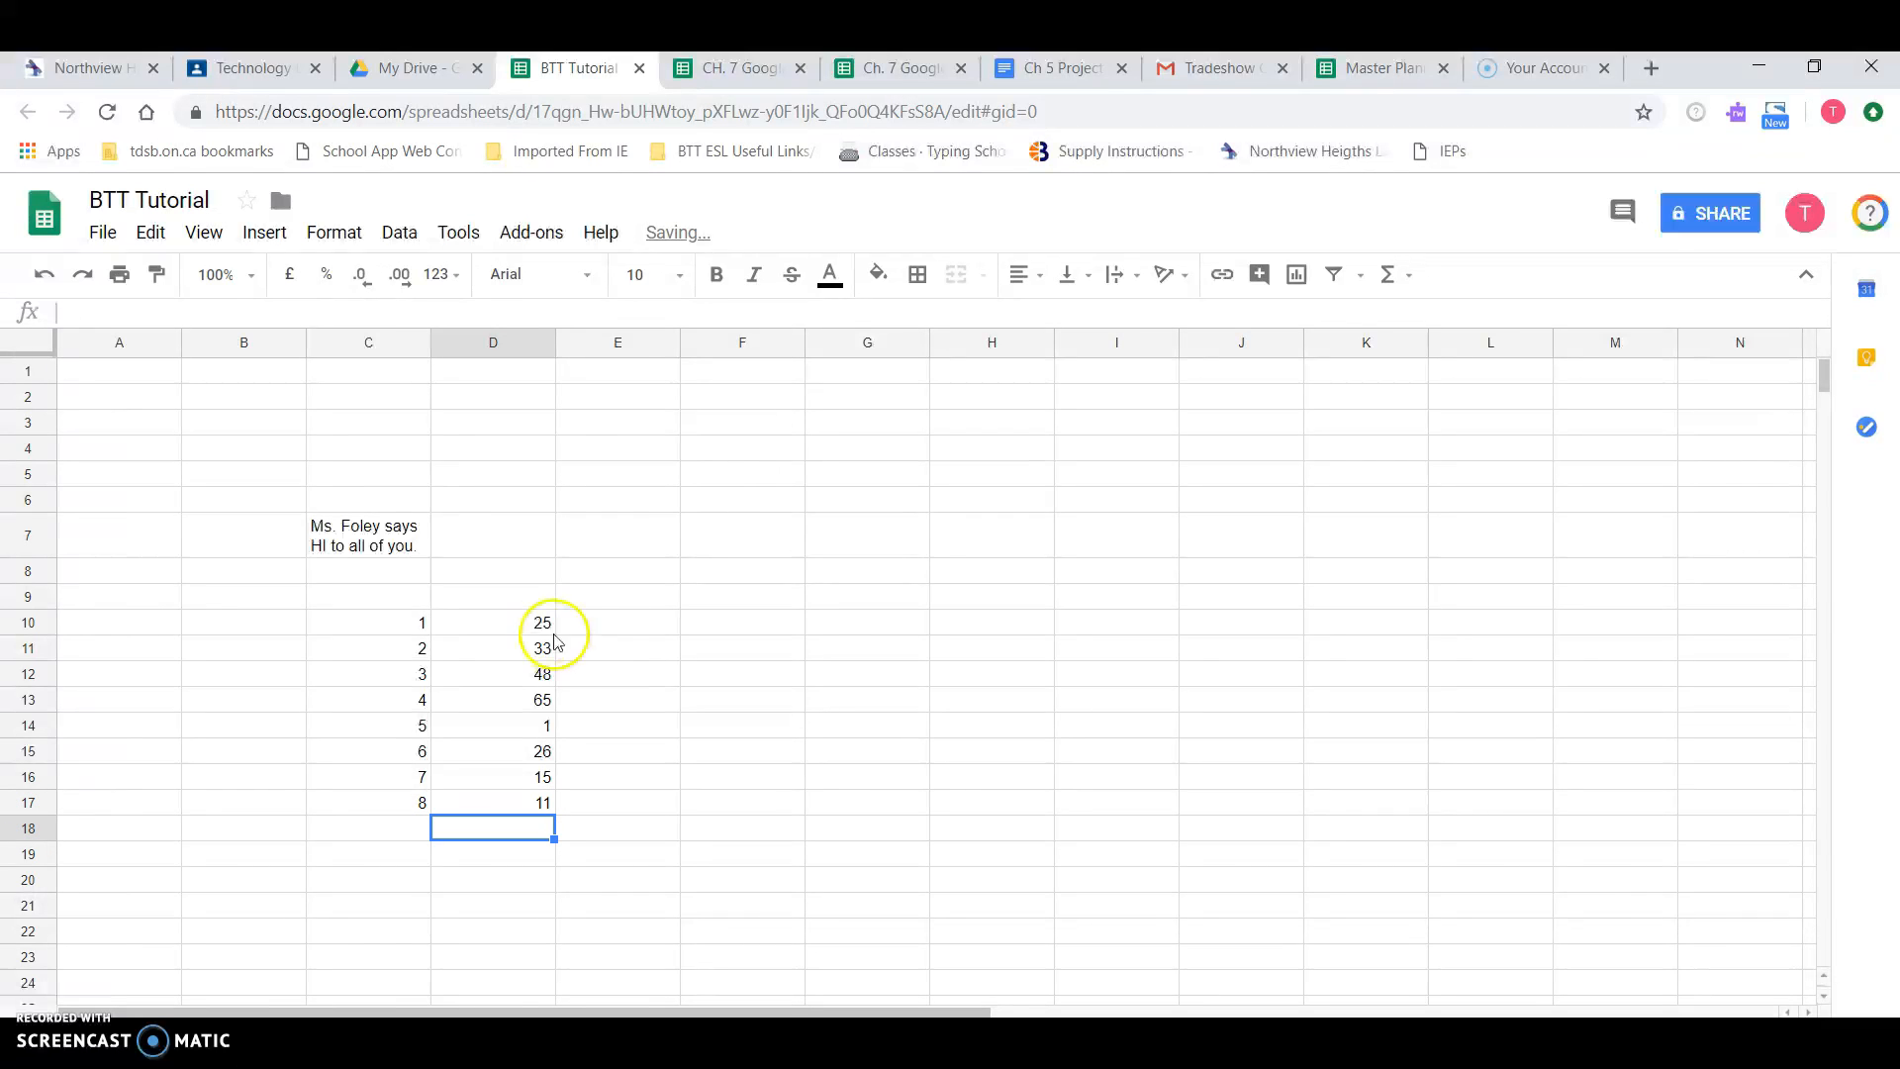
Step: Enter a SUM formula in cell D19 that adds up the range D10:D17
{"action": "left_click_drag", "start_coordinate": [515, 671], "coordinate": [501, 839]}
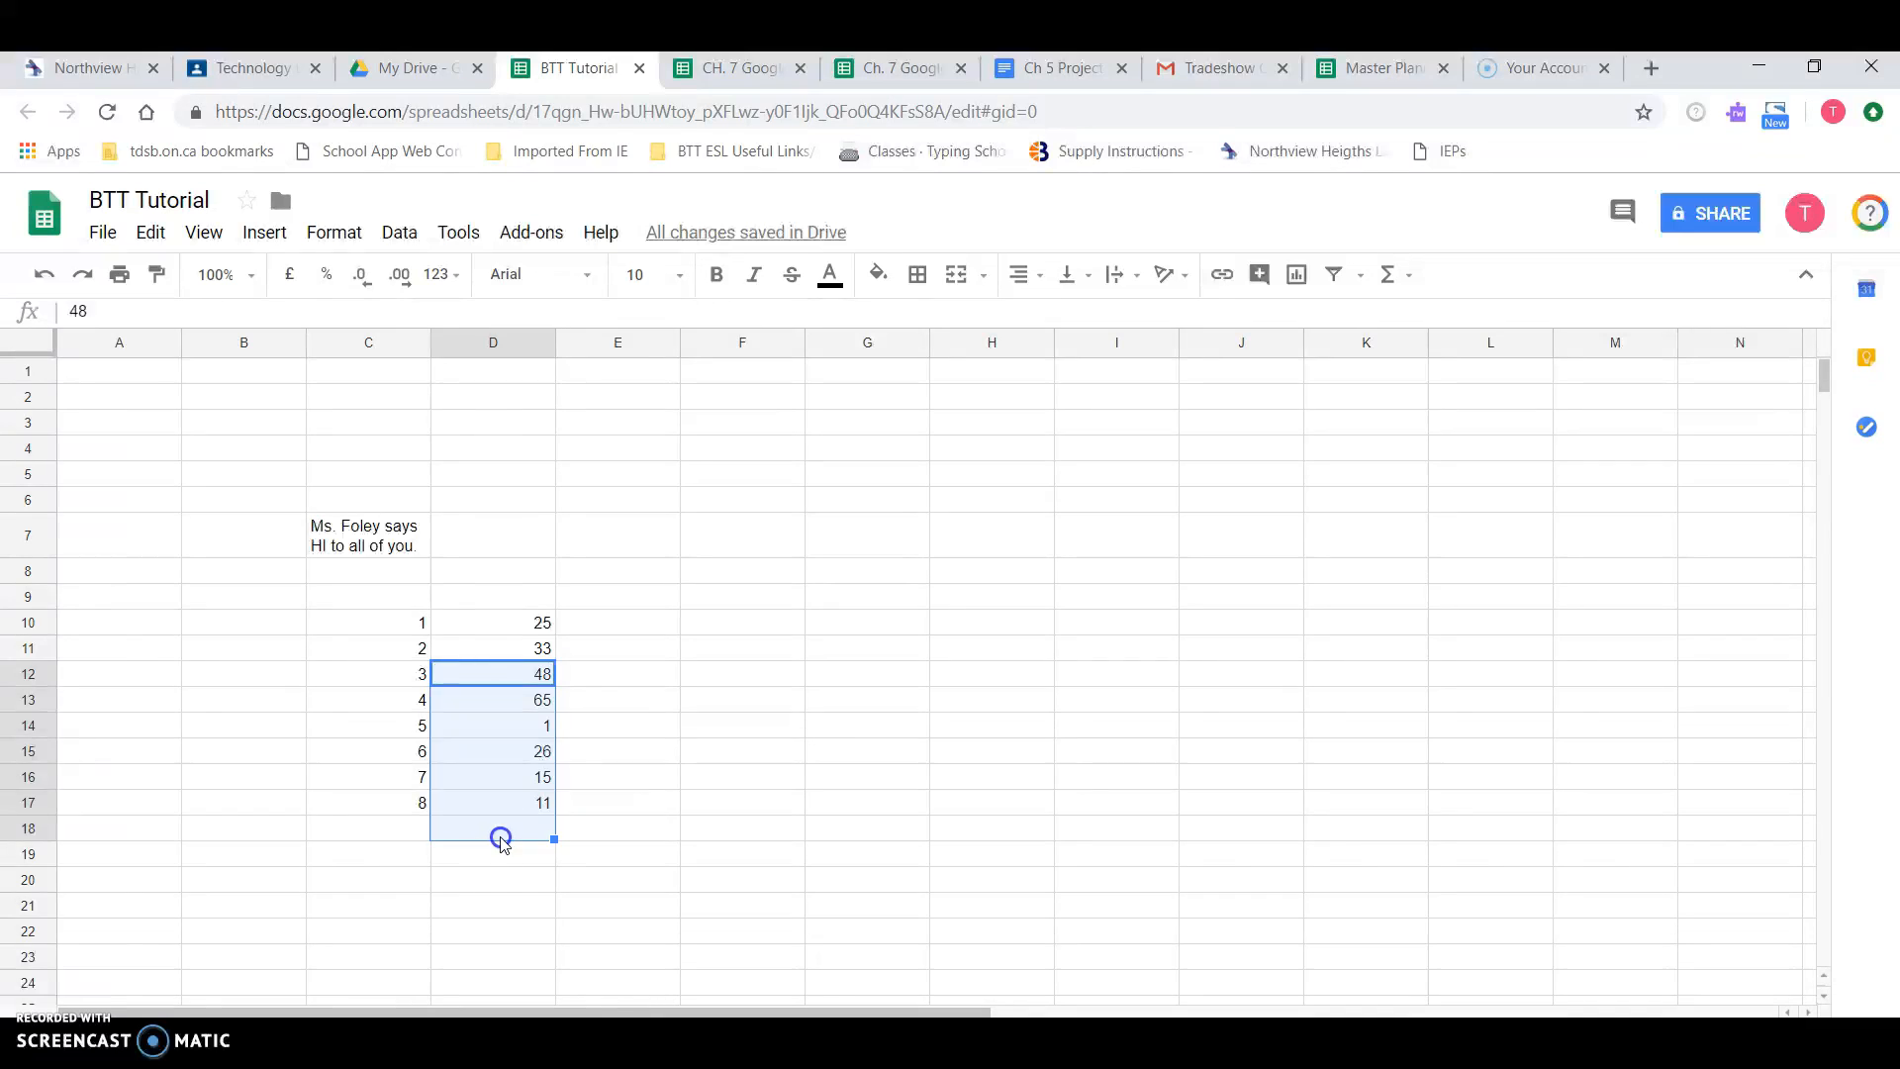
{"action": "left_click", "coordinate": [501, 837]}
{"action": "left_click", "coordinate": [523, 858]}
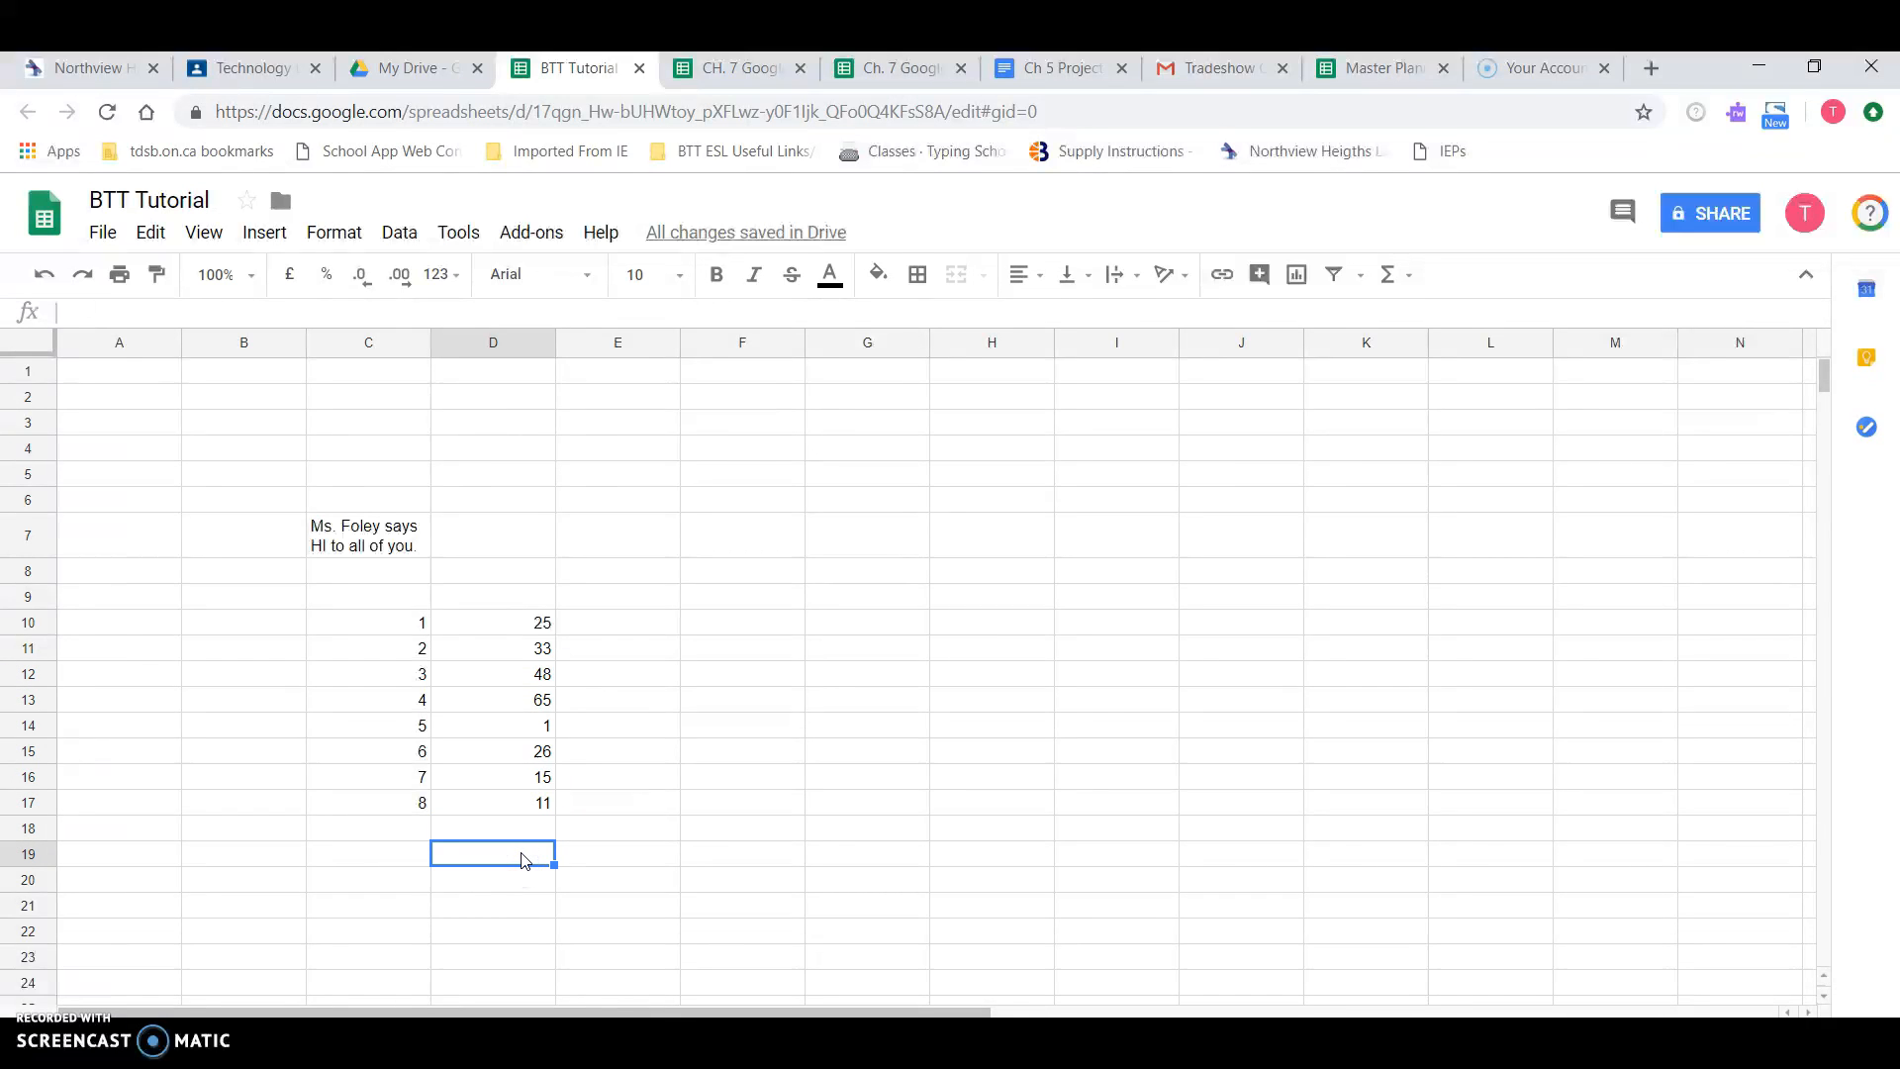
{"action": "type", "text": "="}
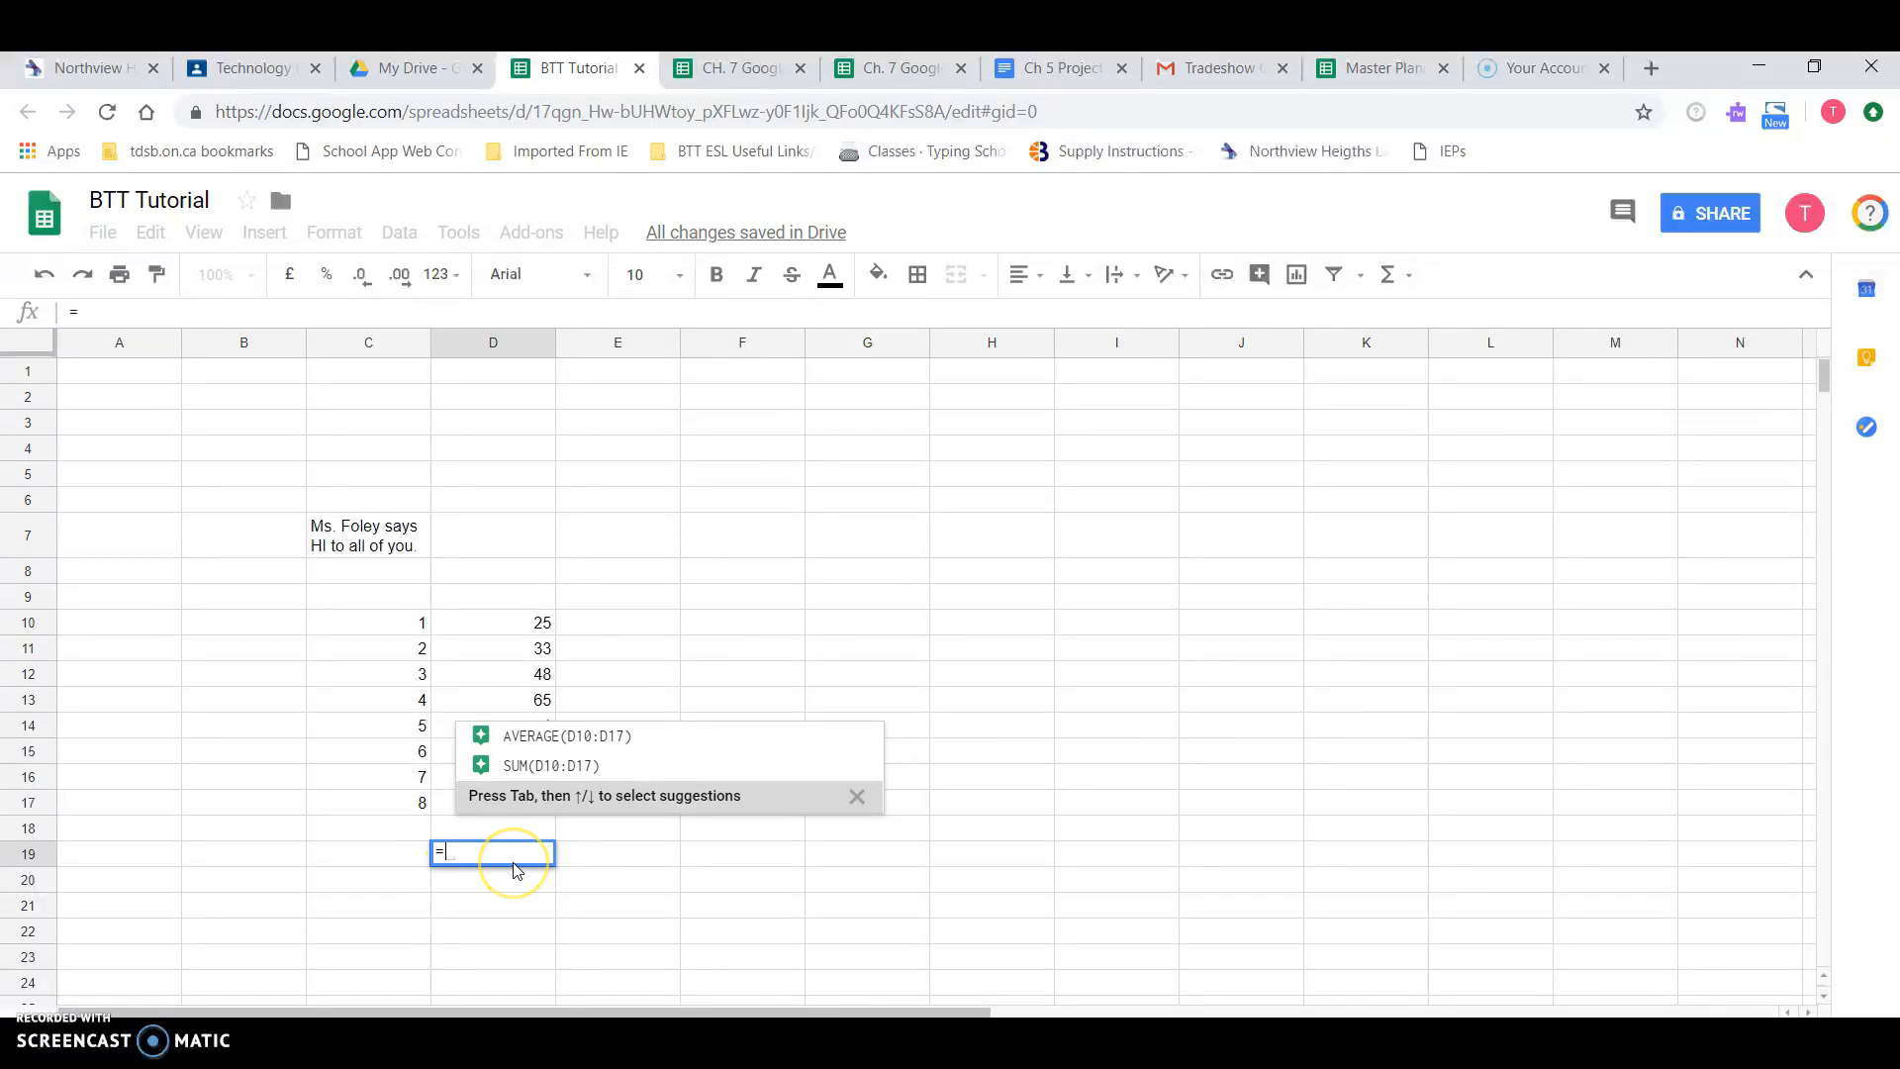
{"action": "left_click", "coordinate": [467, 849]}
{"action": "type", "text": "("}
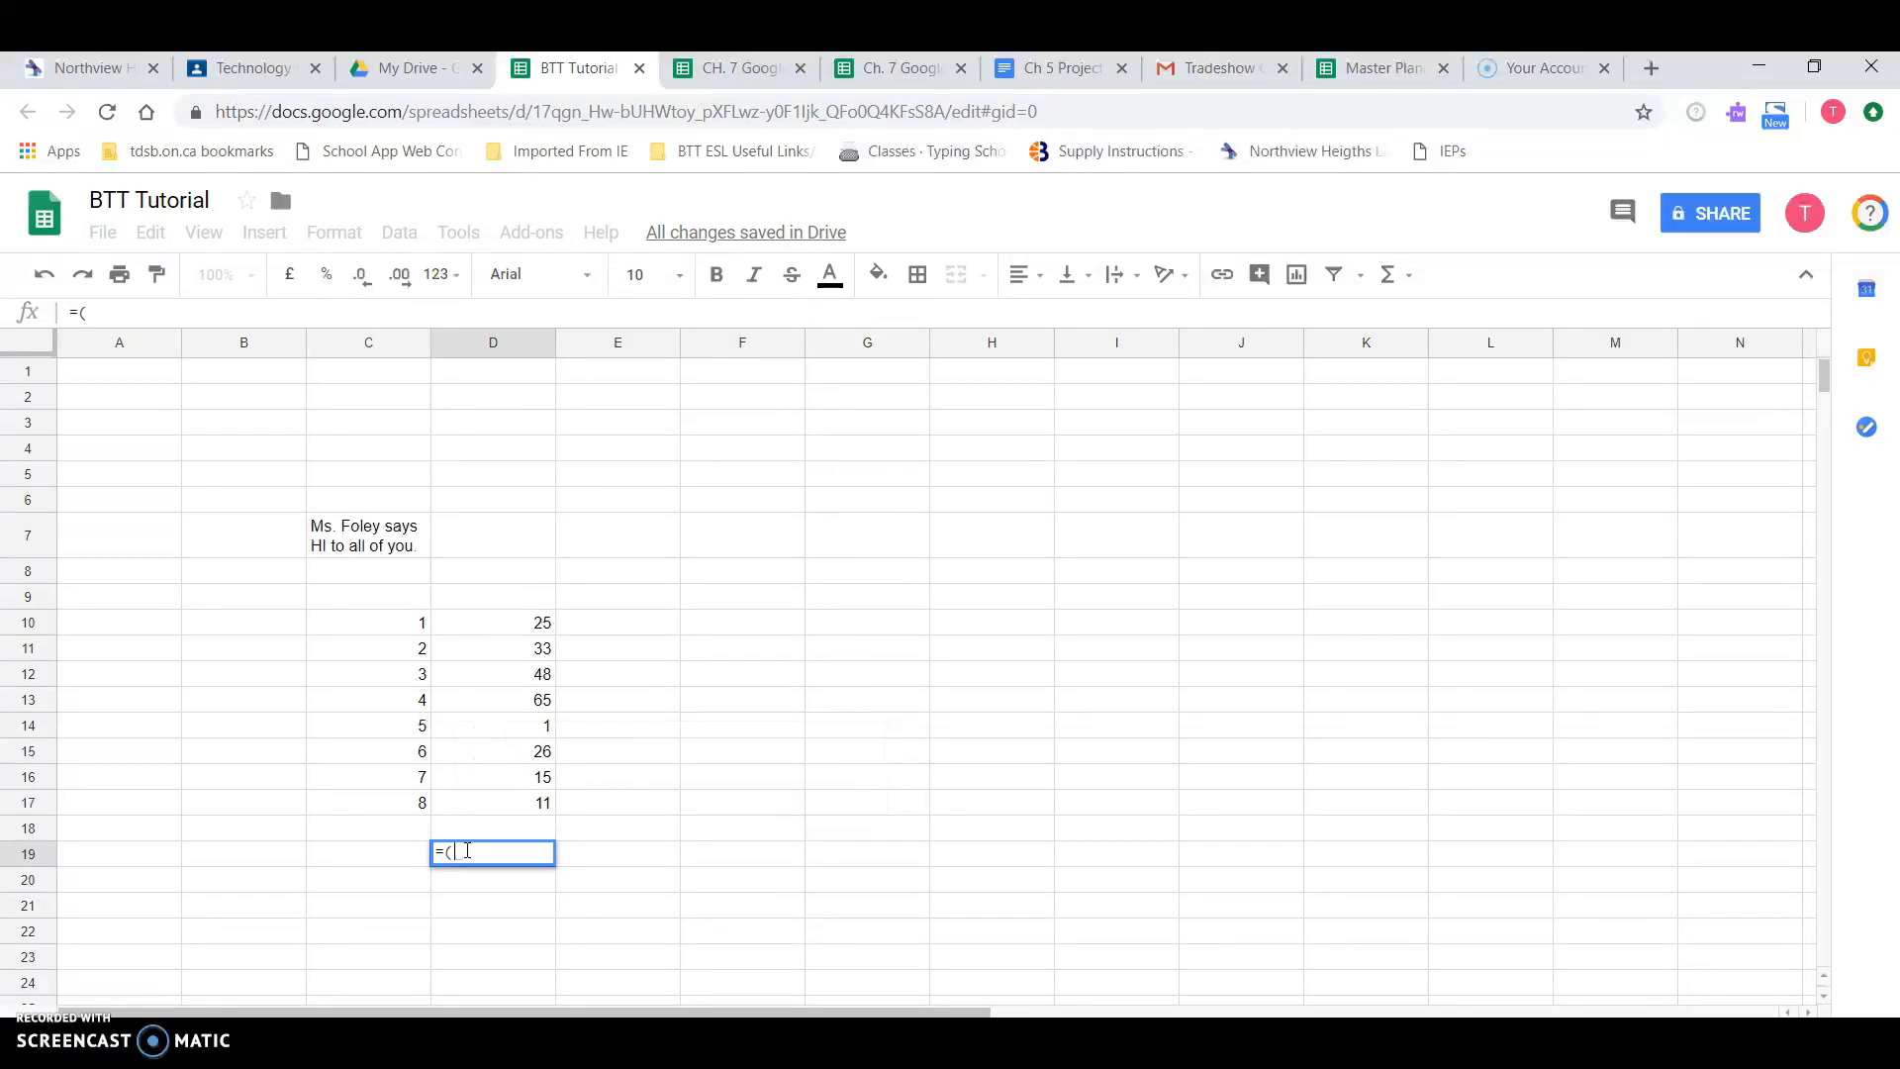
{"action": "key", "text": "BackSpace"}
{"action": "type", "text": "sum"}
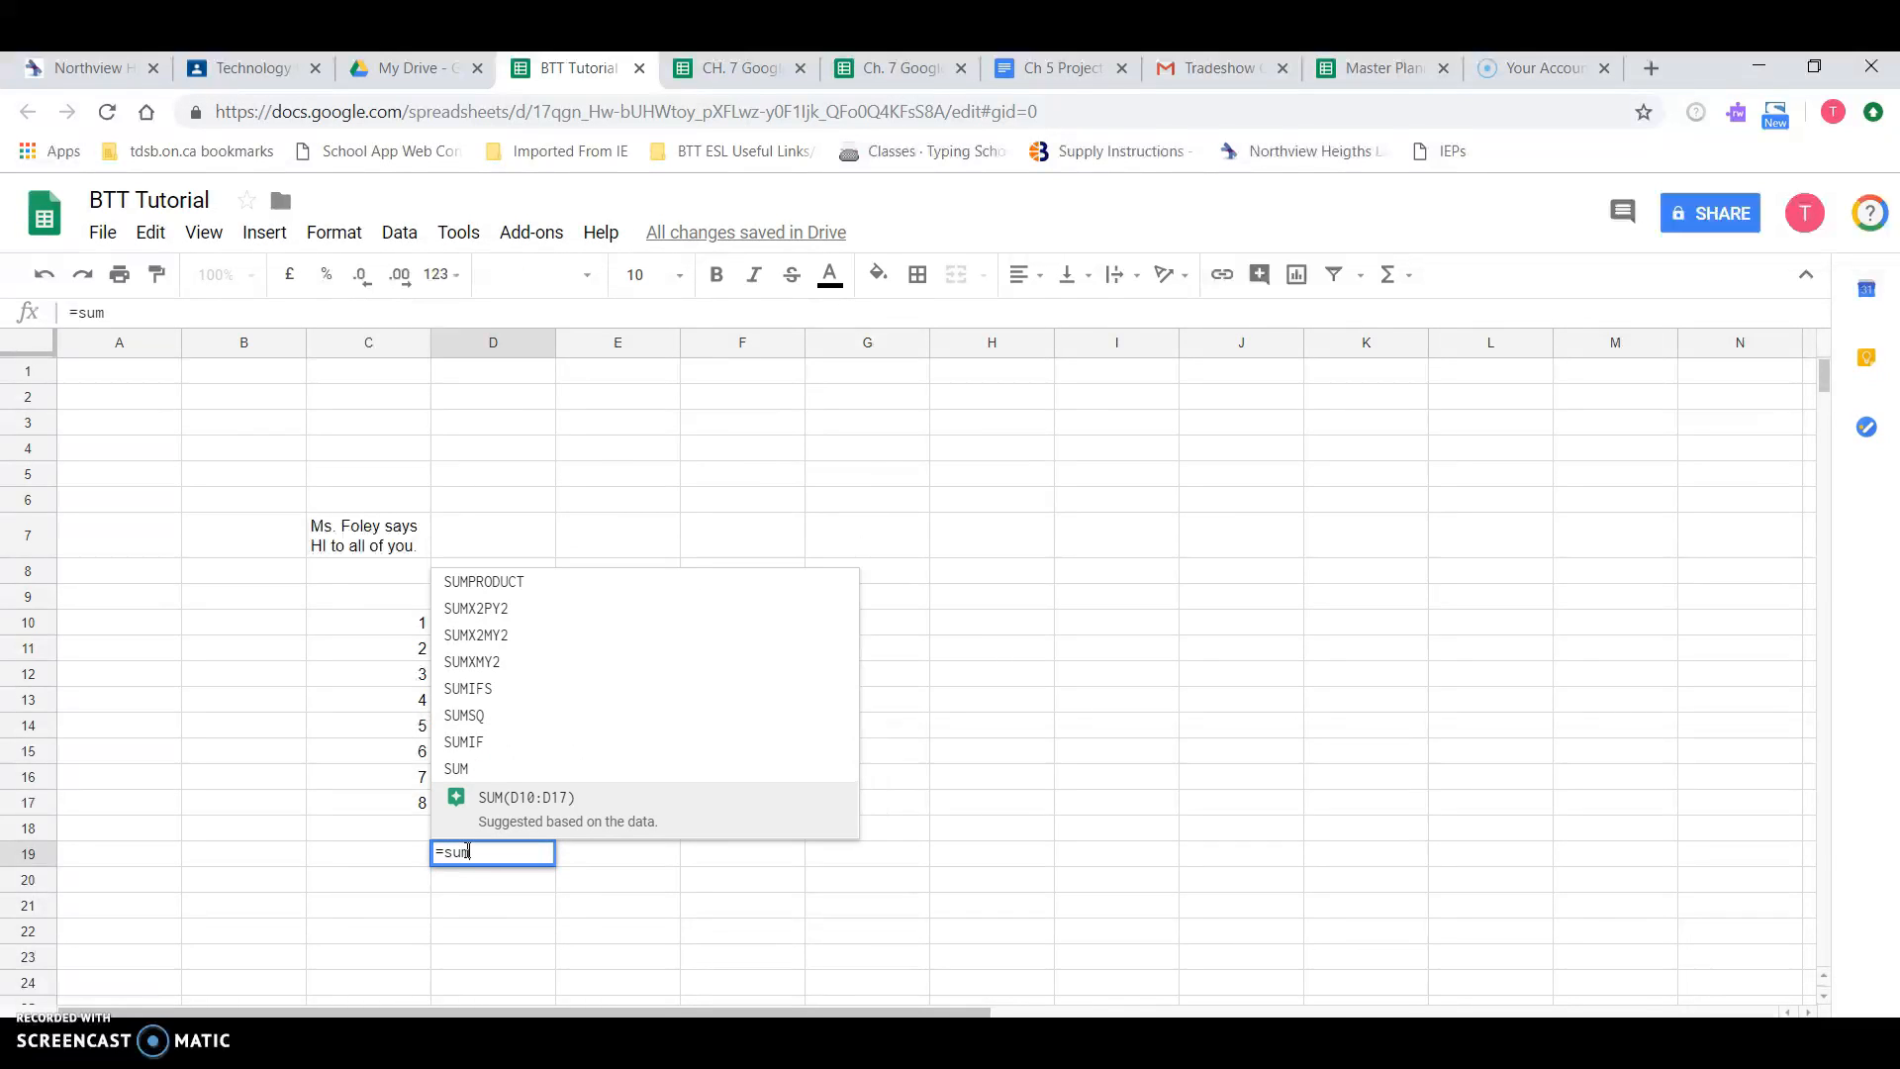
{"action": "type", "text": "("}
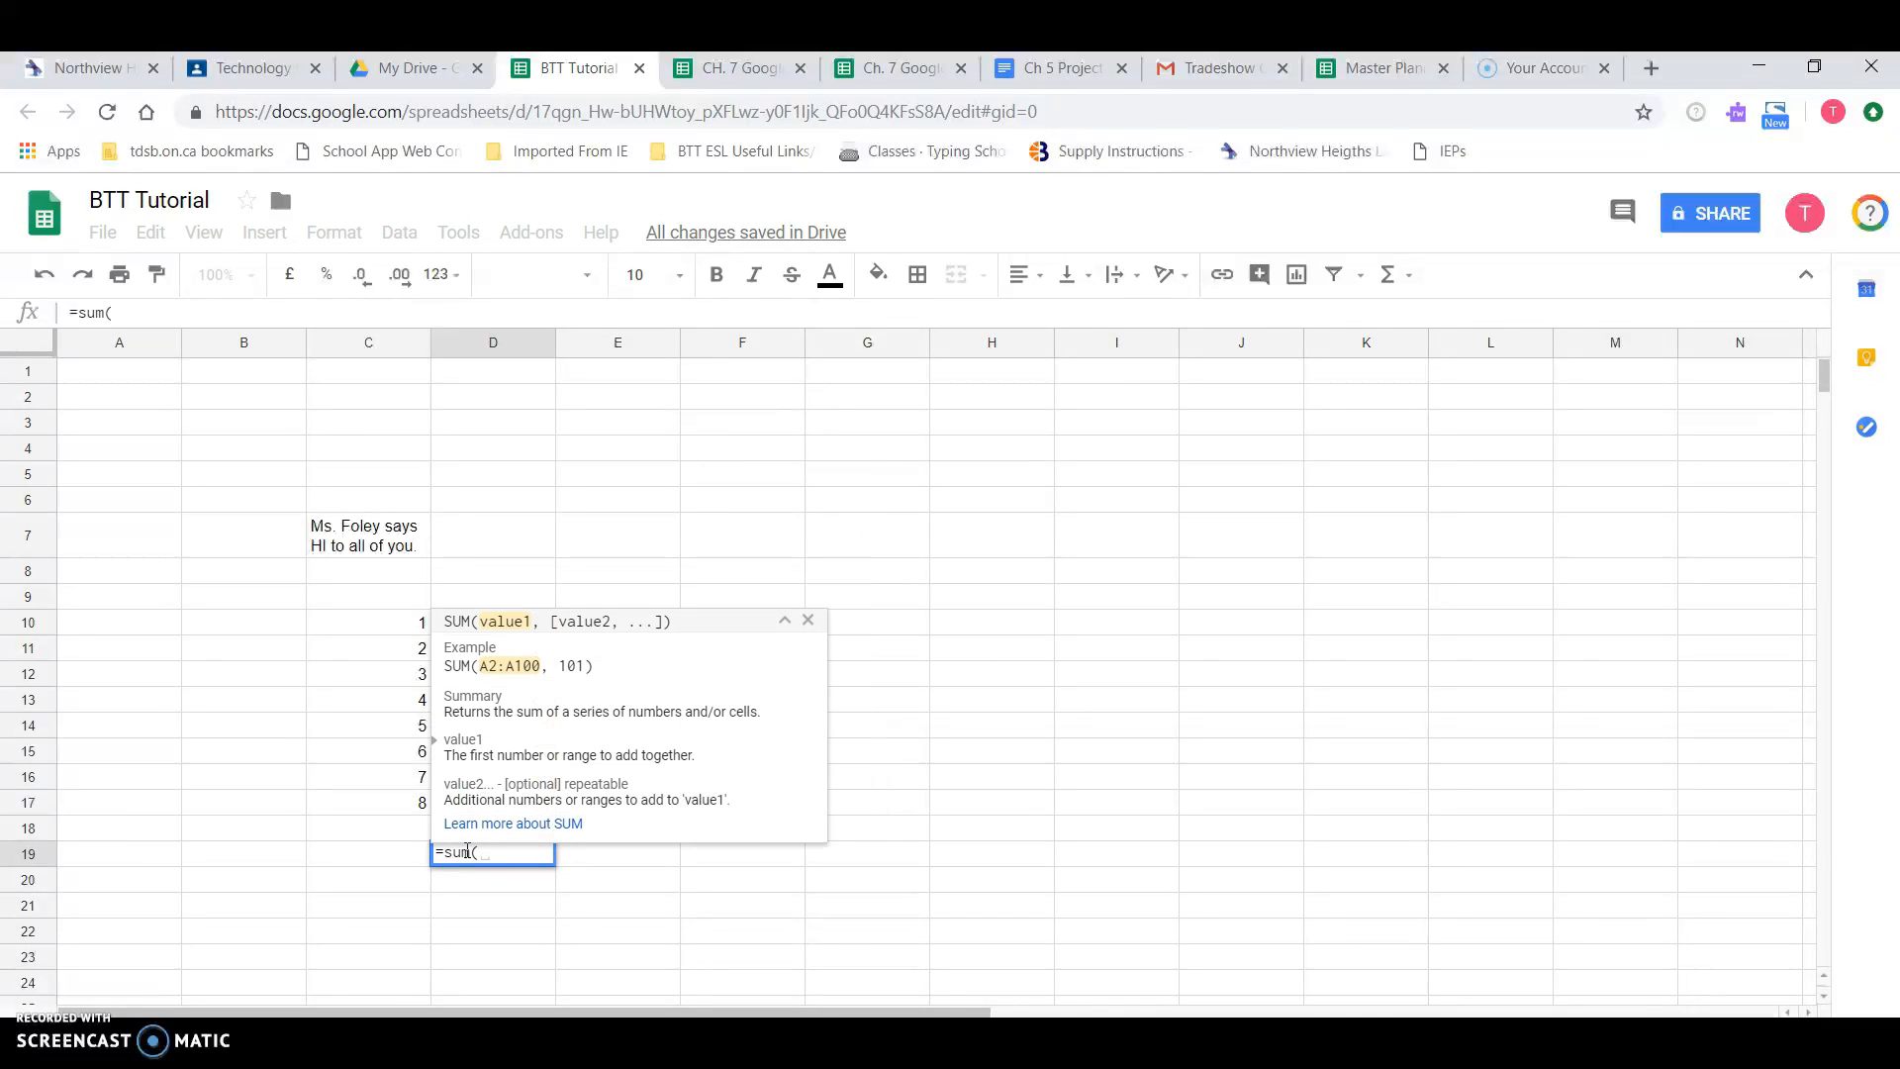
{"action": "key", "text": "Up"}
{"action": "key", "text": "Up"}
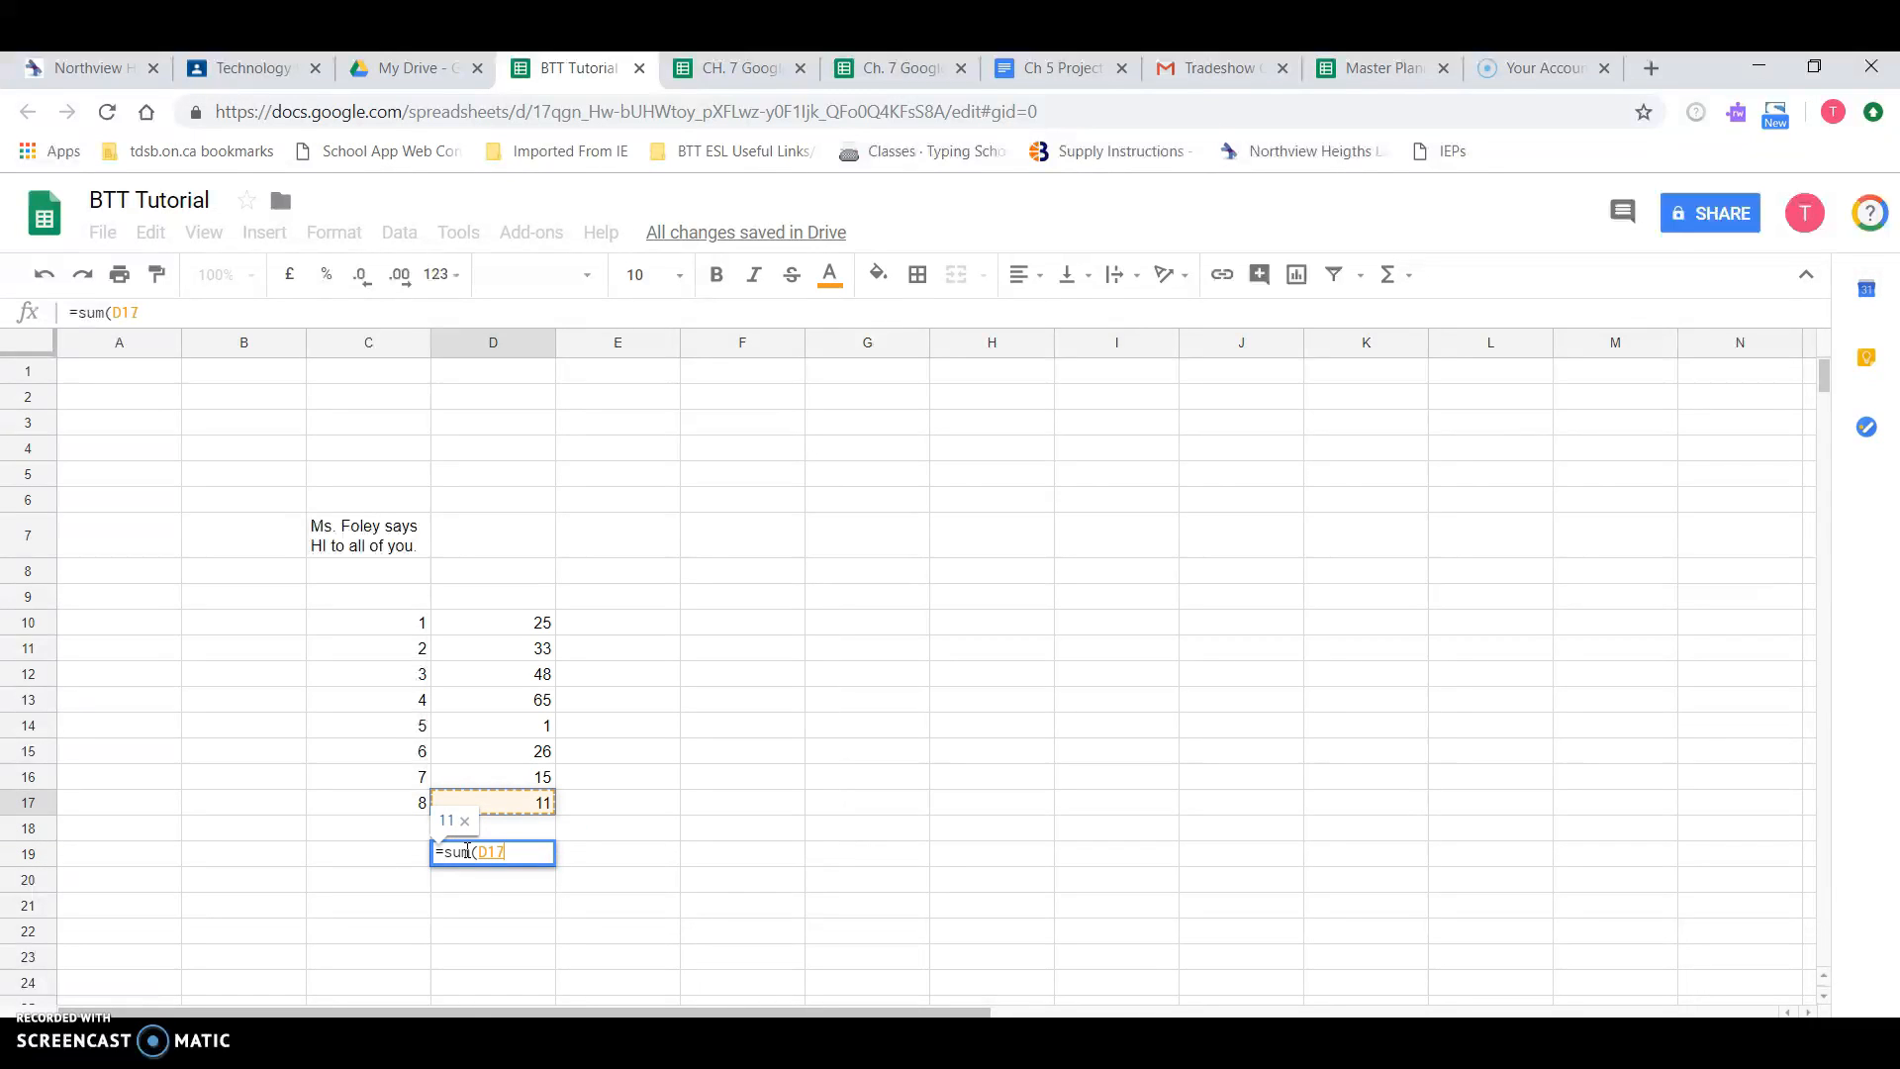
{"action": "key", "text": "shift+Up"}
{"action": "key", "text": "shift+Up"}
{"action": "key", "text": "shift+Up"}
{"action": "key", "text": "shift+Up"}
{"action": "key", "text": "shift+Up"}
{"action": "key", "text": "shift+Up"}
{"action": "key", "text": "shift+Up"}
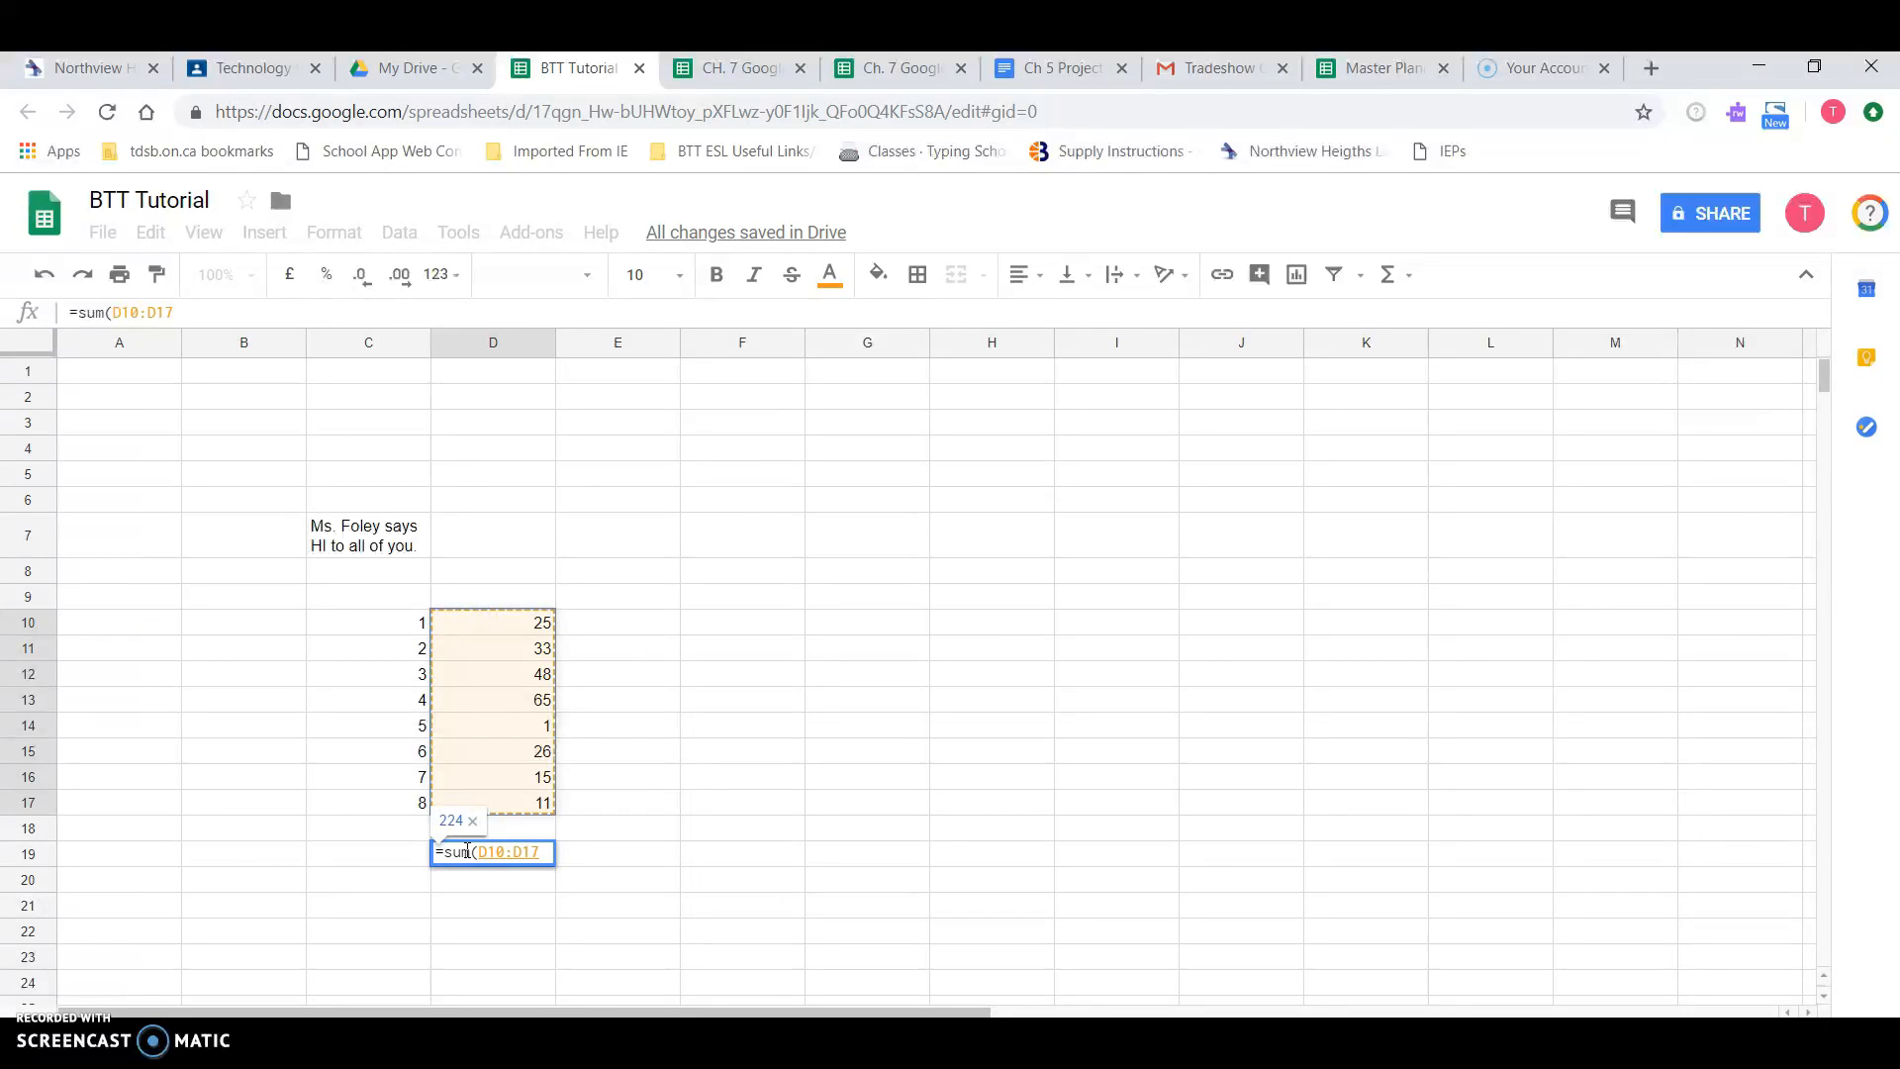
{"action": "key", "text": "Return"}
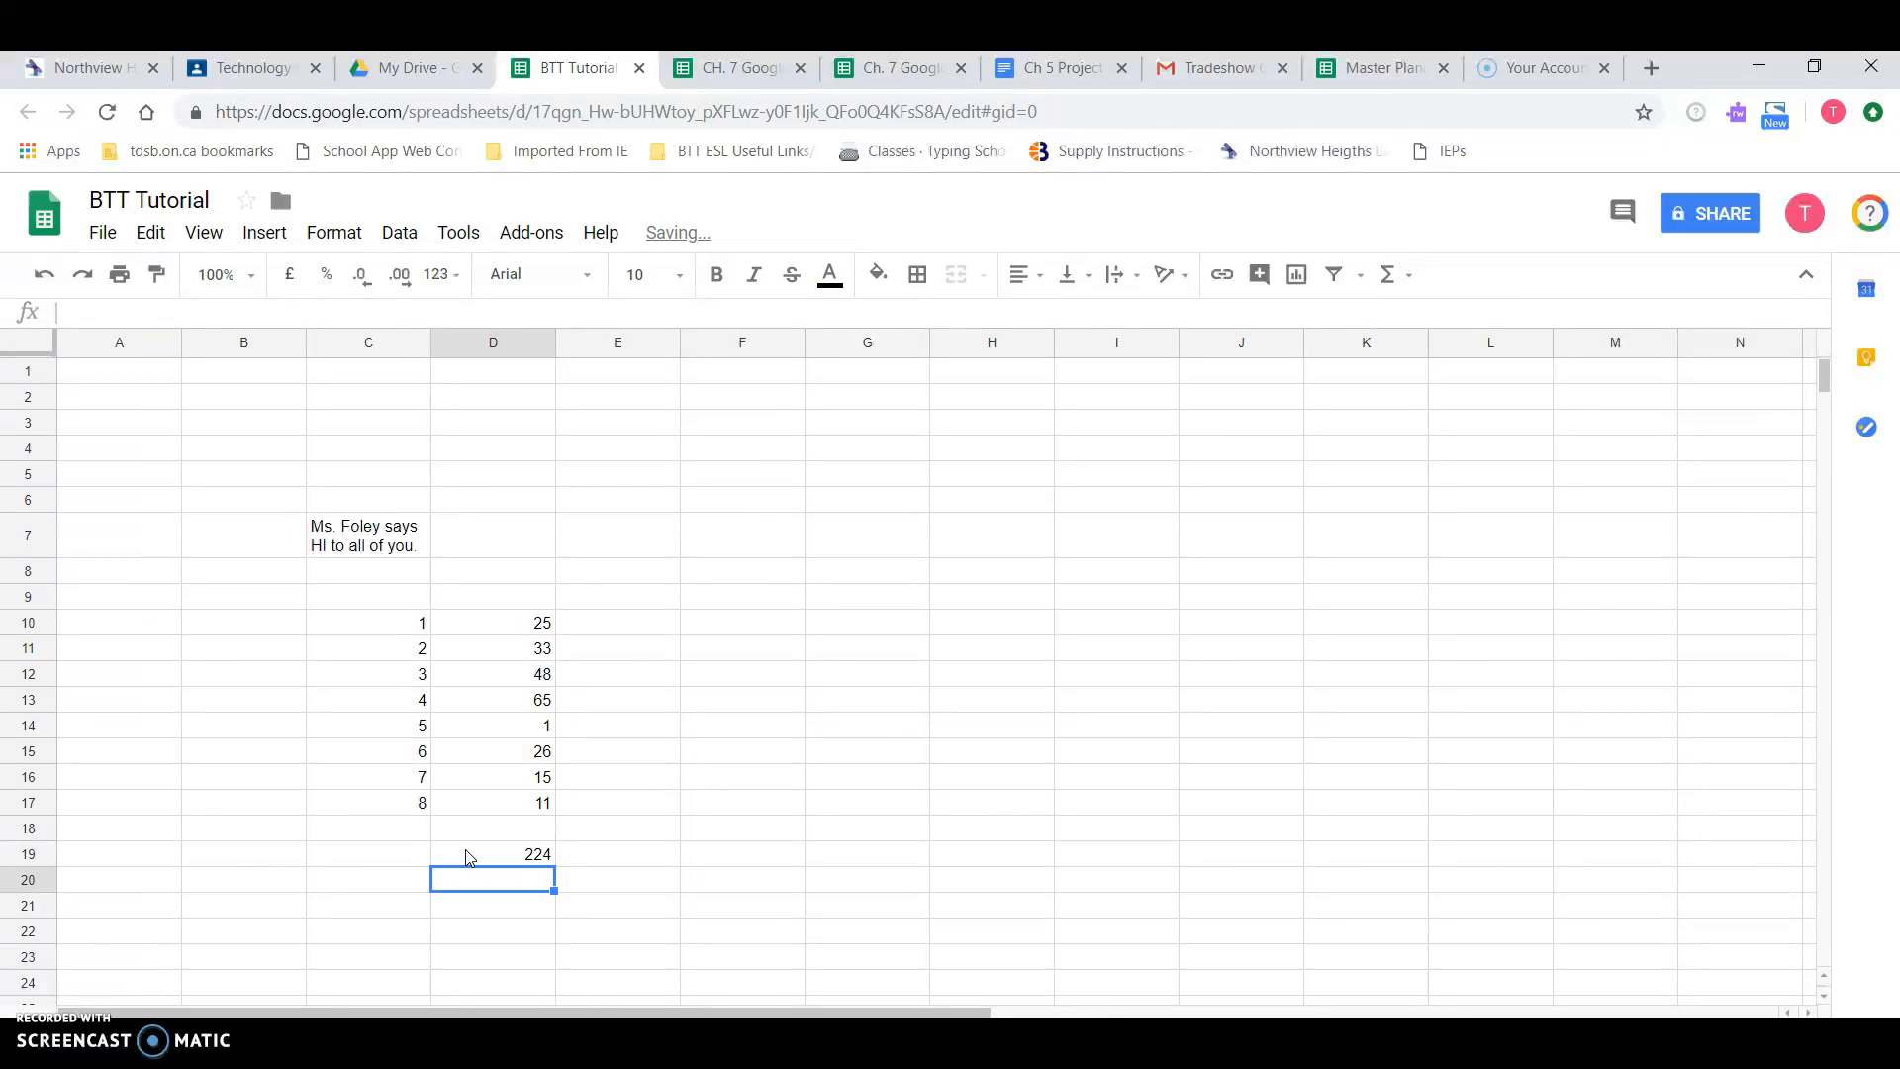
{"action": "left_click", "coordinate": [469, 857]}
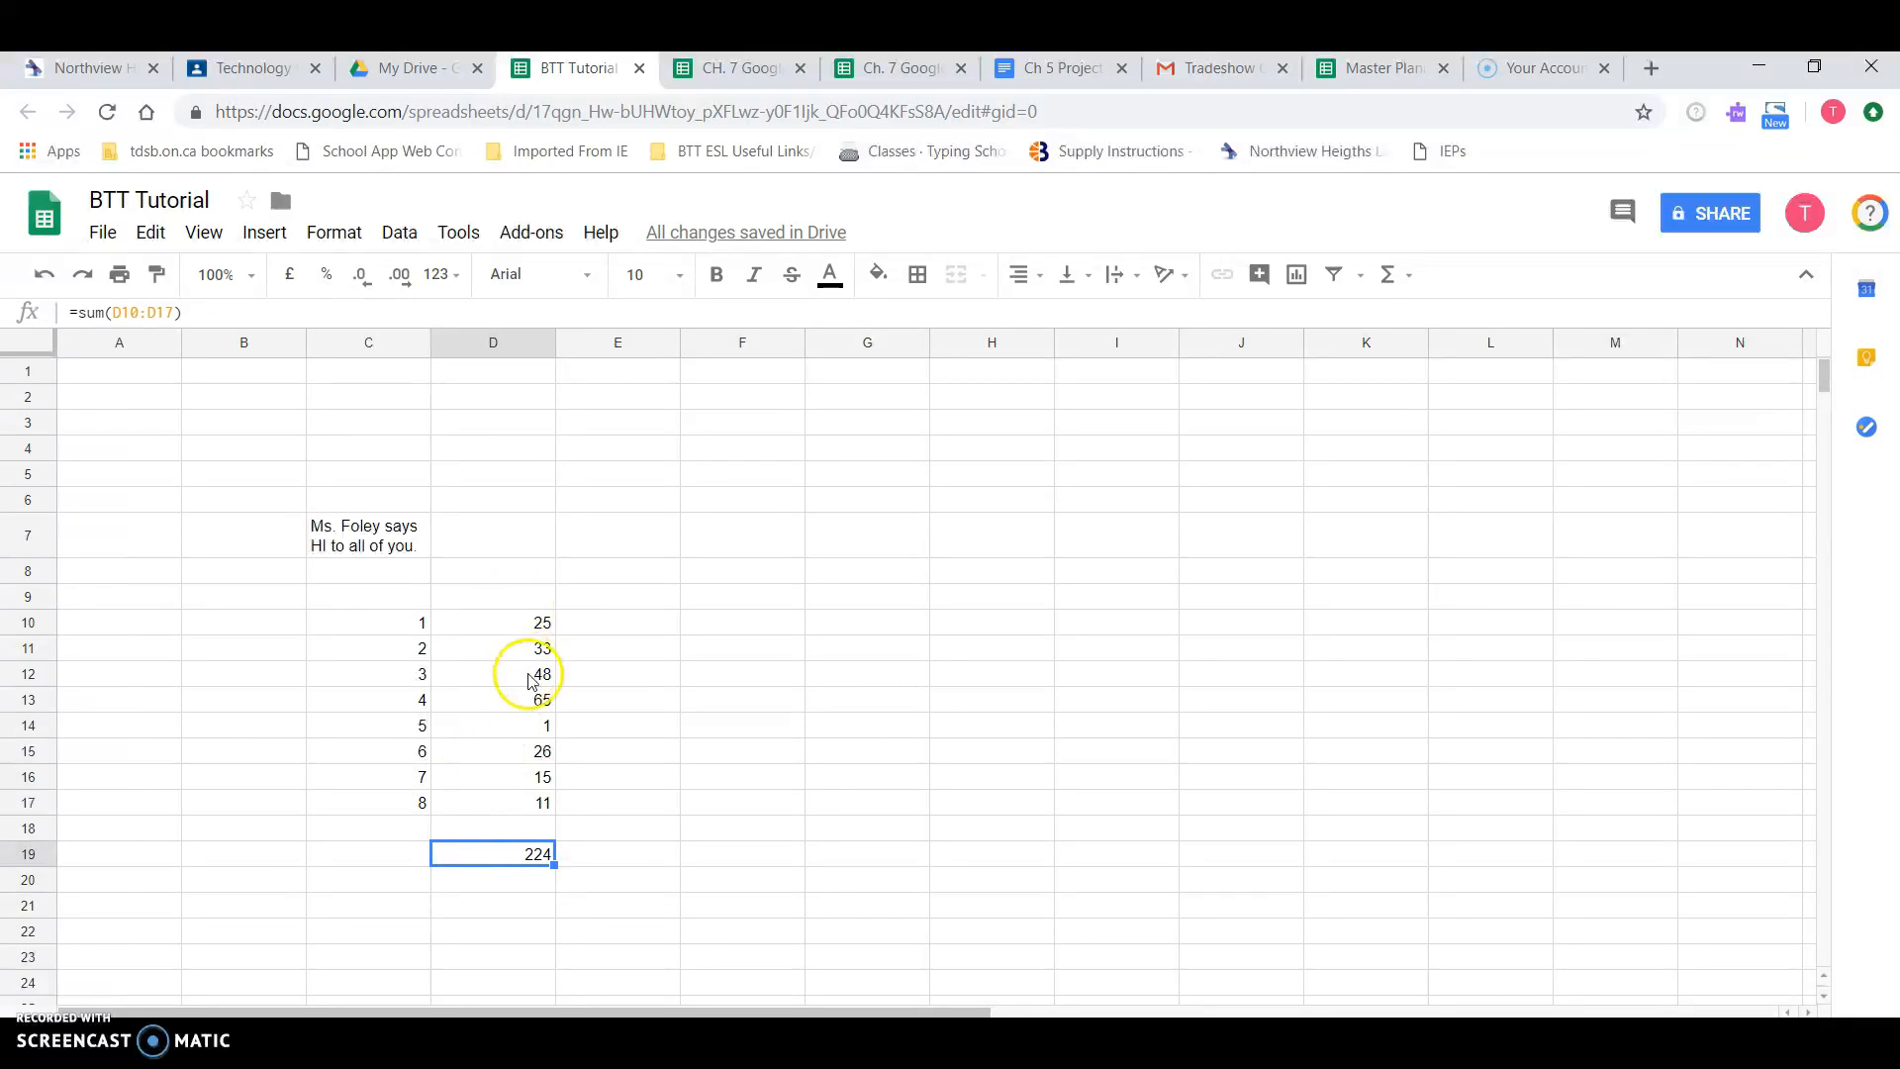
Step: Label cell C19 as SUM and cell C20 as AVERAGE
{"action": "left_click", "coordinate": [386, 859]}
{"action": "type", "text": "SUM"}
{"action": "key", "text": "Return"}
{"action": "type", "text": "AVERAGE"}
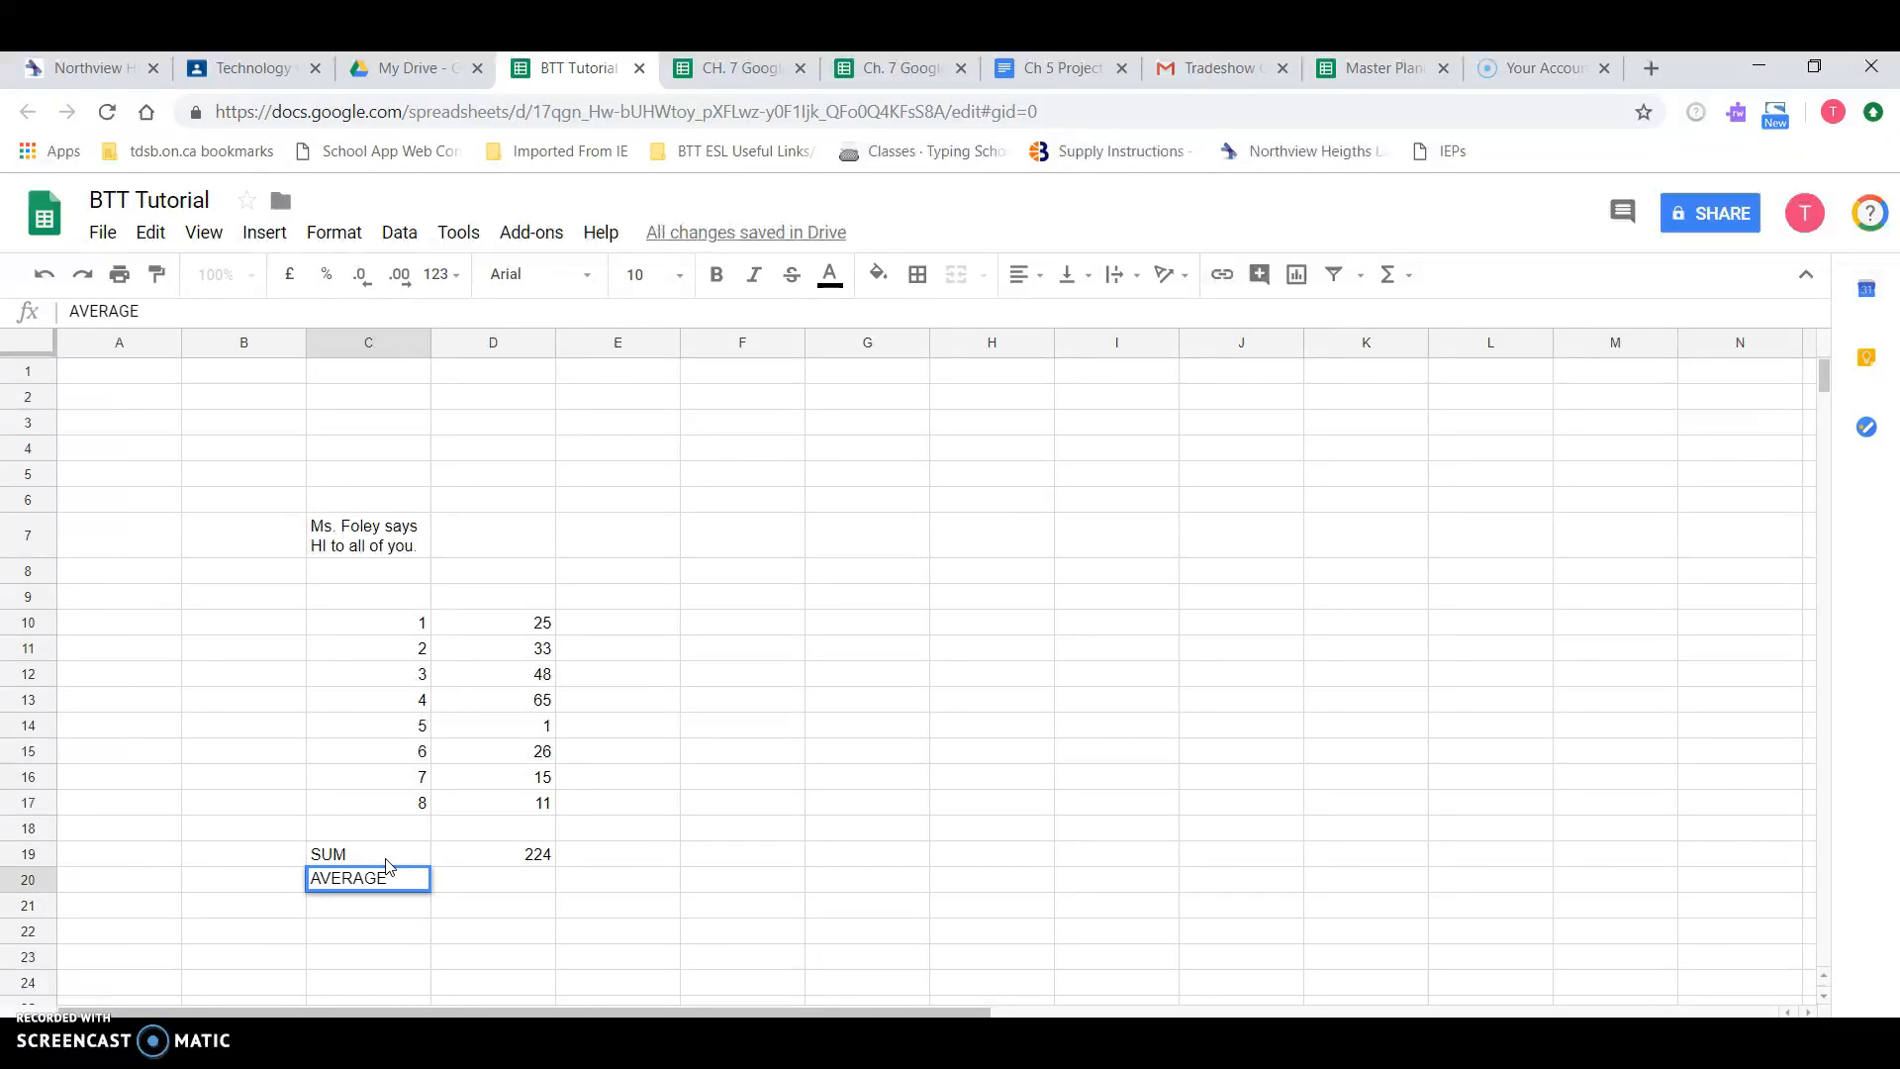
{"action": "key", "text": "Tab"}
Step: Enter an AVERAGE formula in cell D20 for the range D10:D17
{"action": "type", "text": "="}
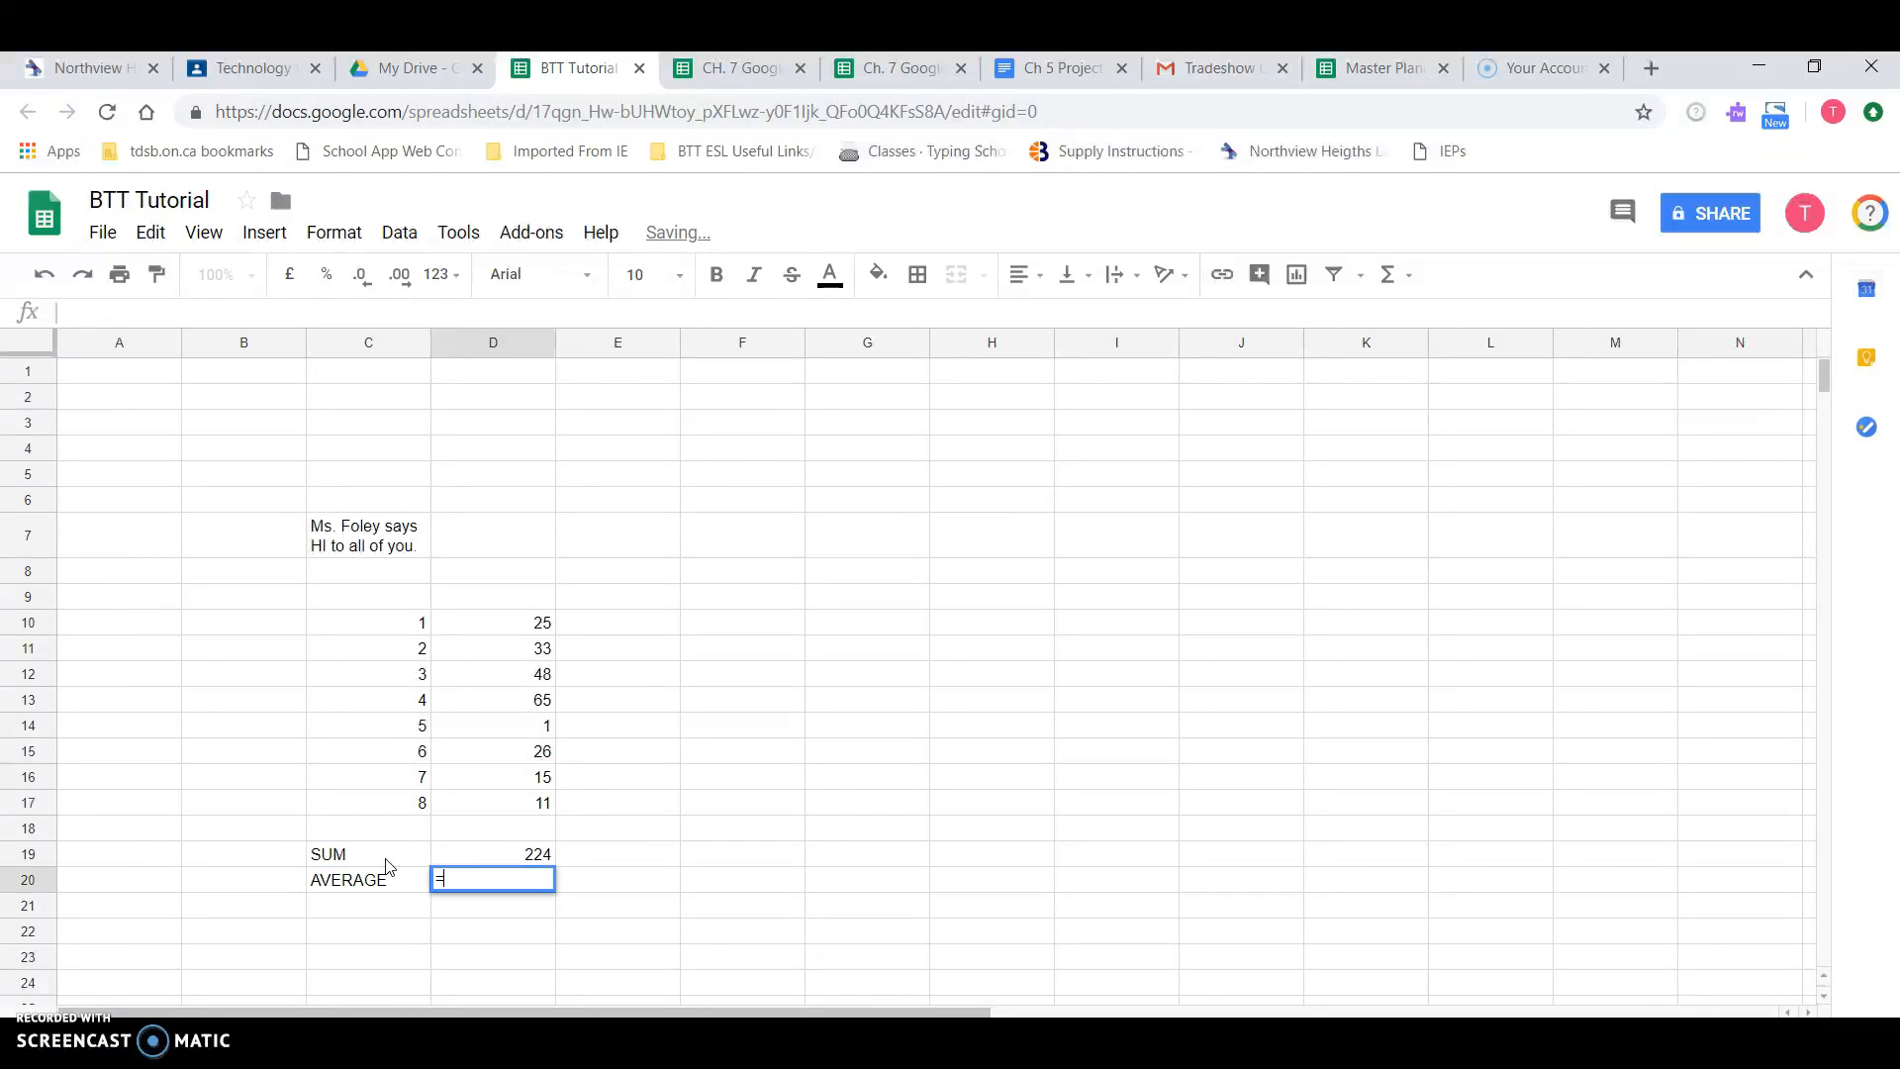
{"action": "type", "text": "average"}
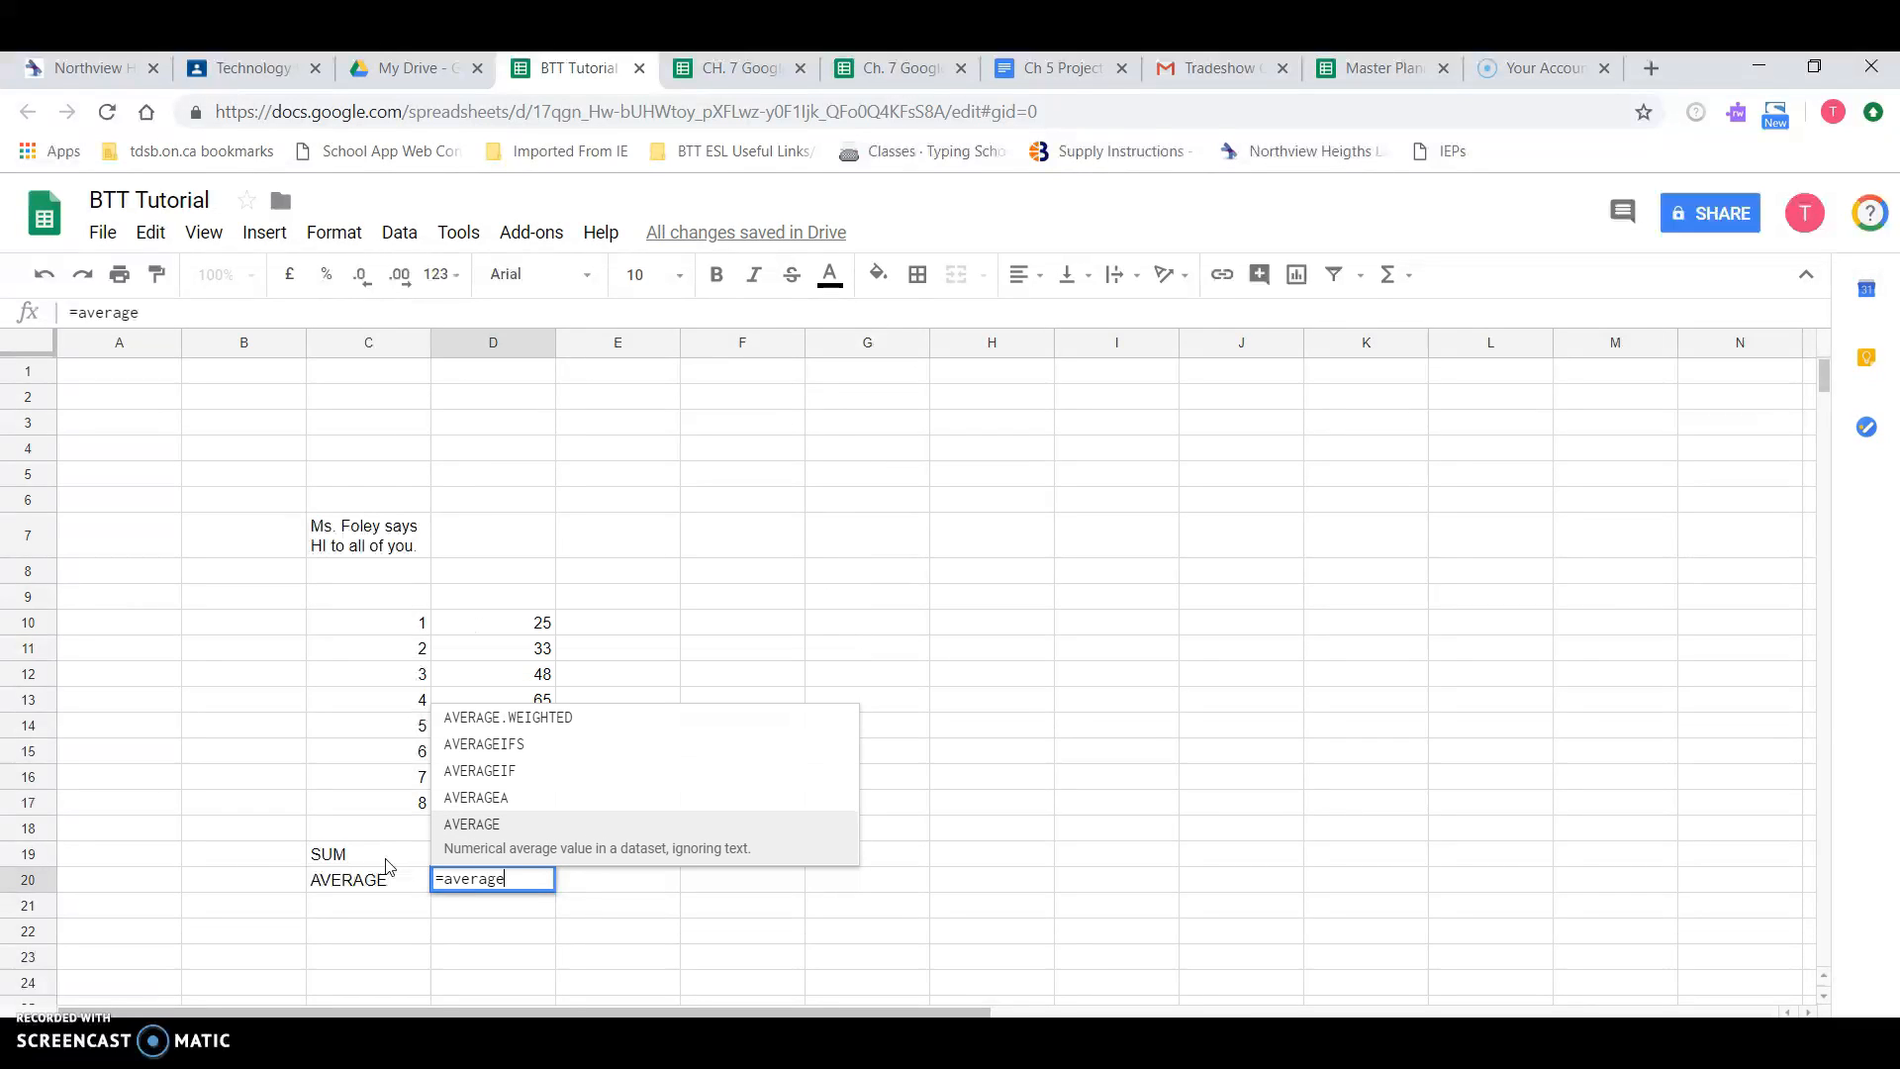
{"action": "type", "text": "("}
{"action": "key", "text": "Up"}
{"action": "key", "text": "Up"}
{"action": "key", "text": "Up"}
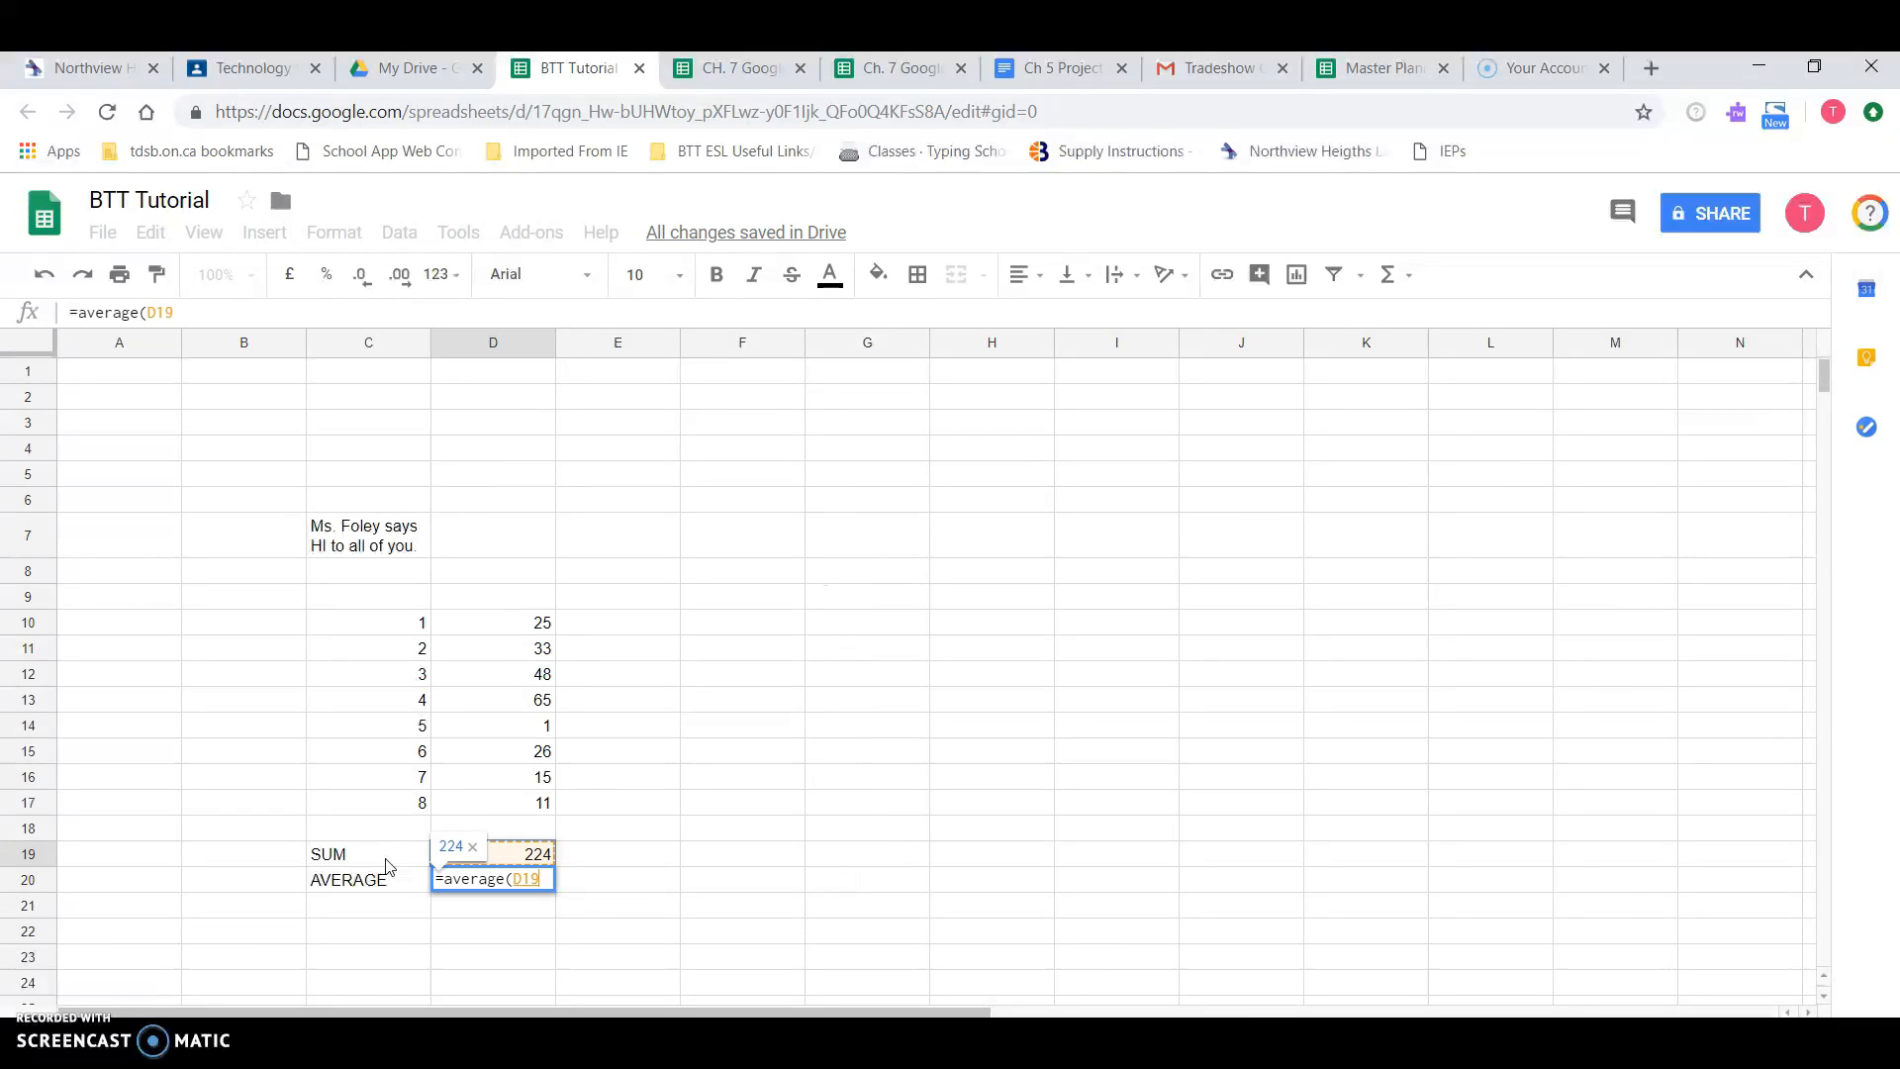
{"action": "key", "text": "shift+Up"}
{"action": "key", "text": "shift+Up"}
{"action": "key", "text": "shift+Up"}
{"action": "key", "text": "shift+Up"}
{"action": "key", "text": "shift+Up"}
{"action": "key", "text": "shift+Up"}
{"action": "key", "text": "shift+Up"}
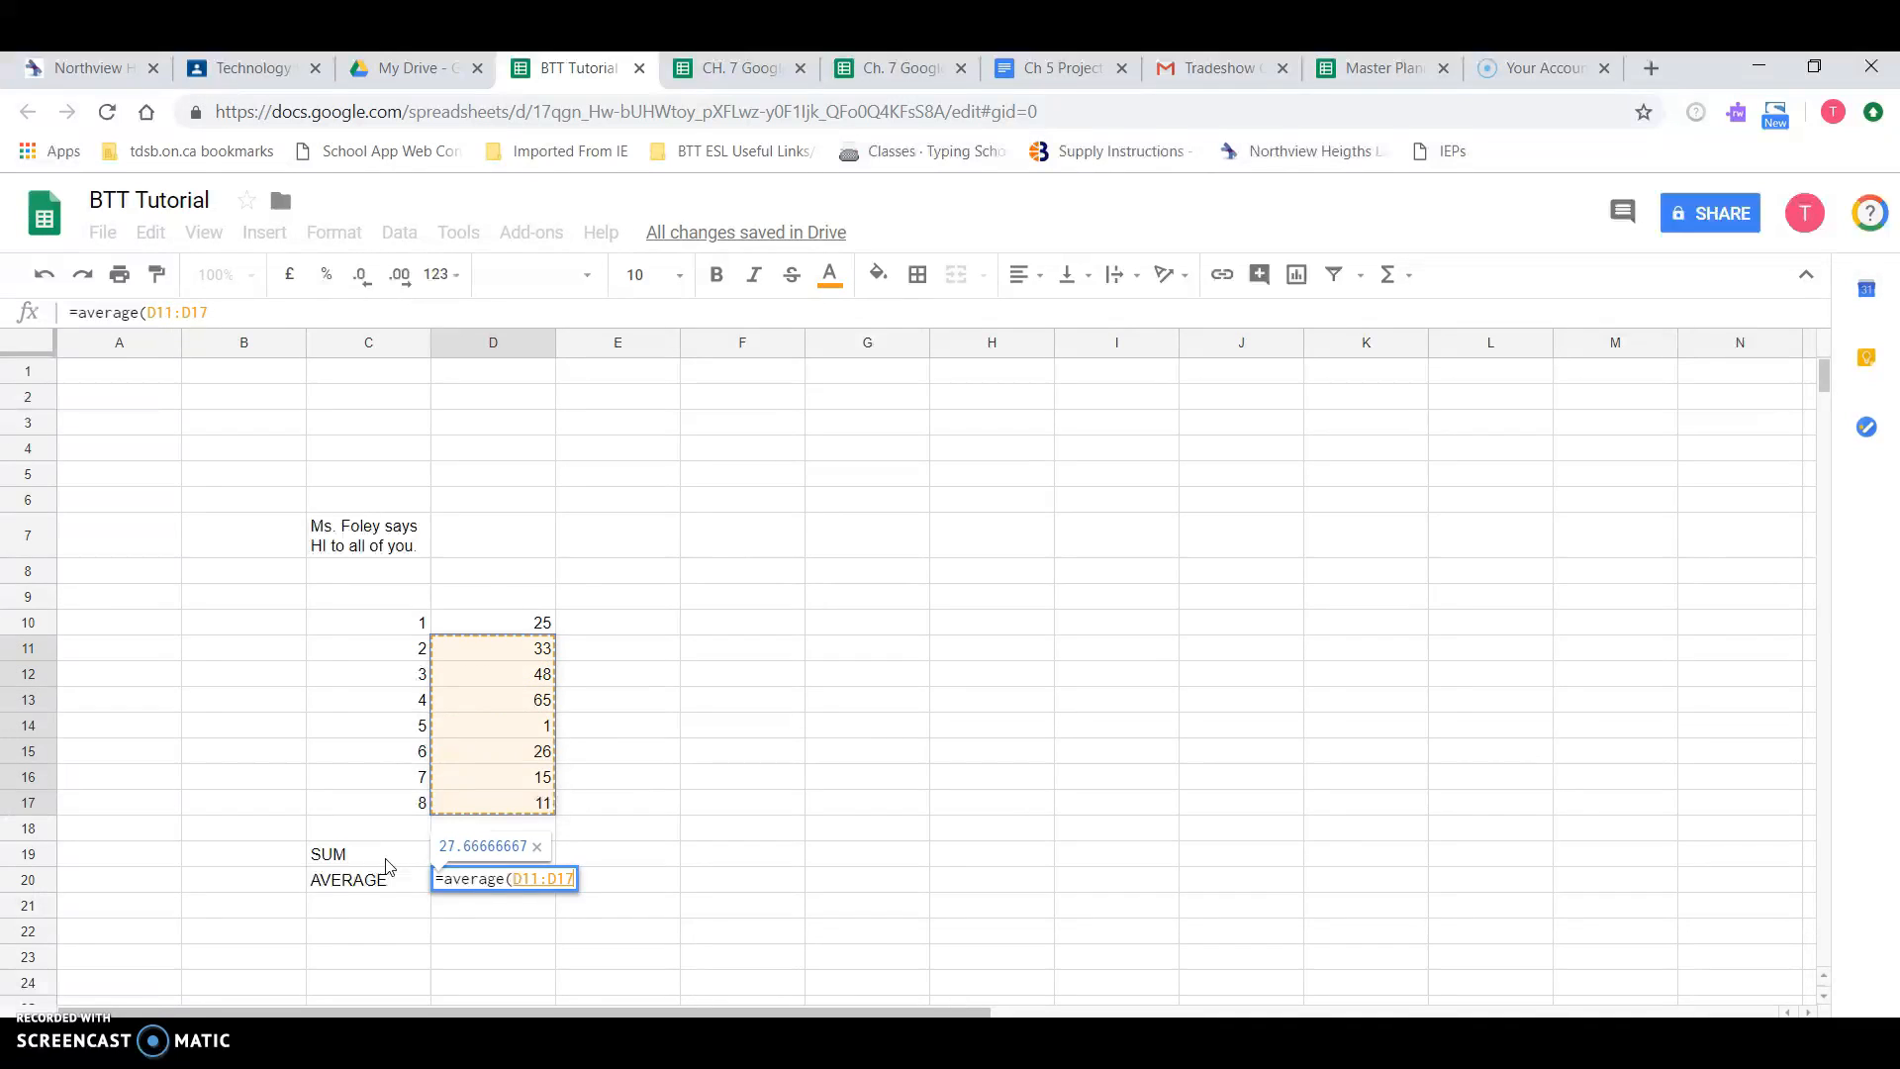
{"action": "key", "text": "Return"}
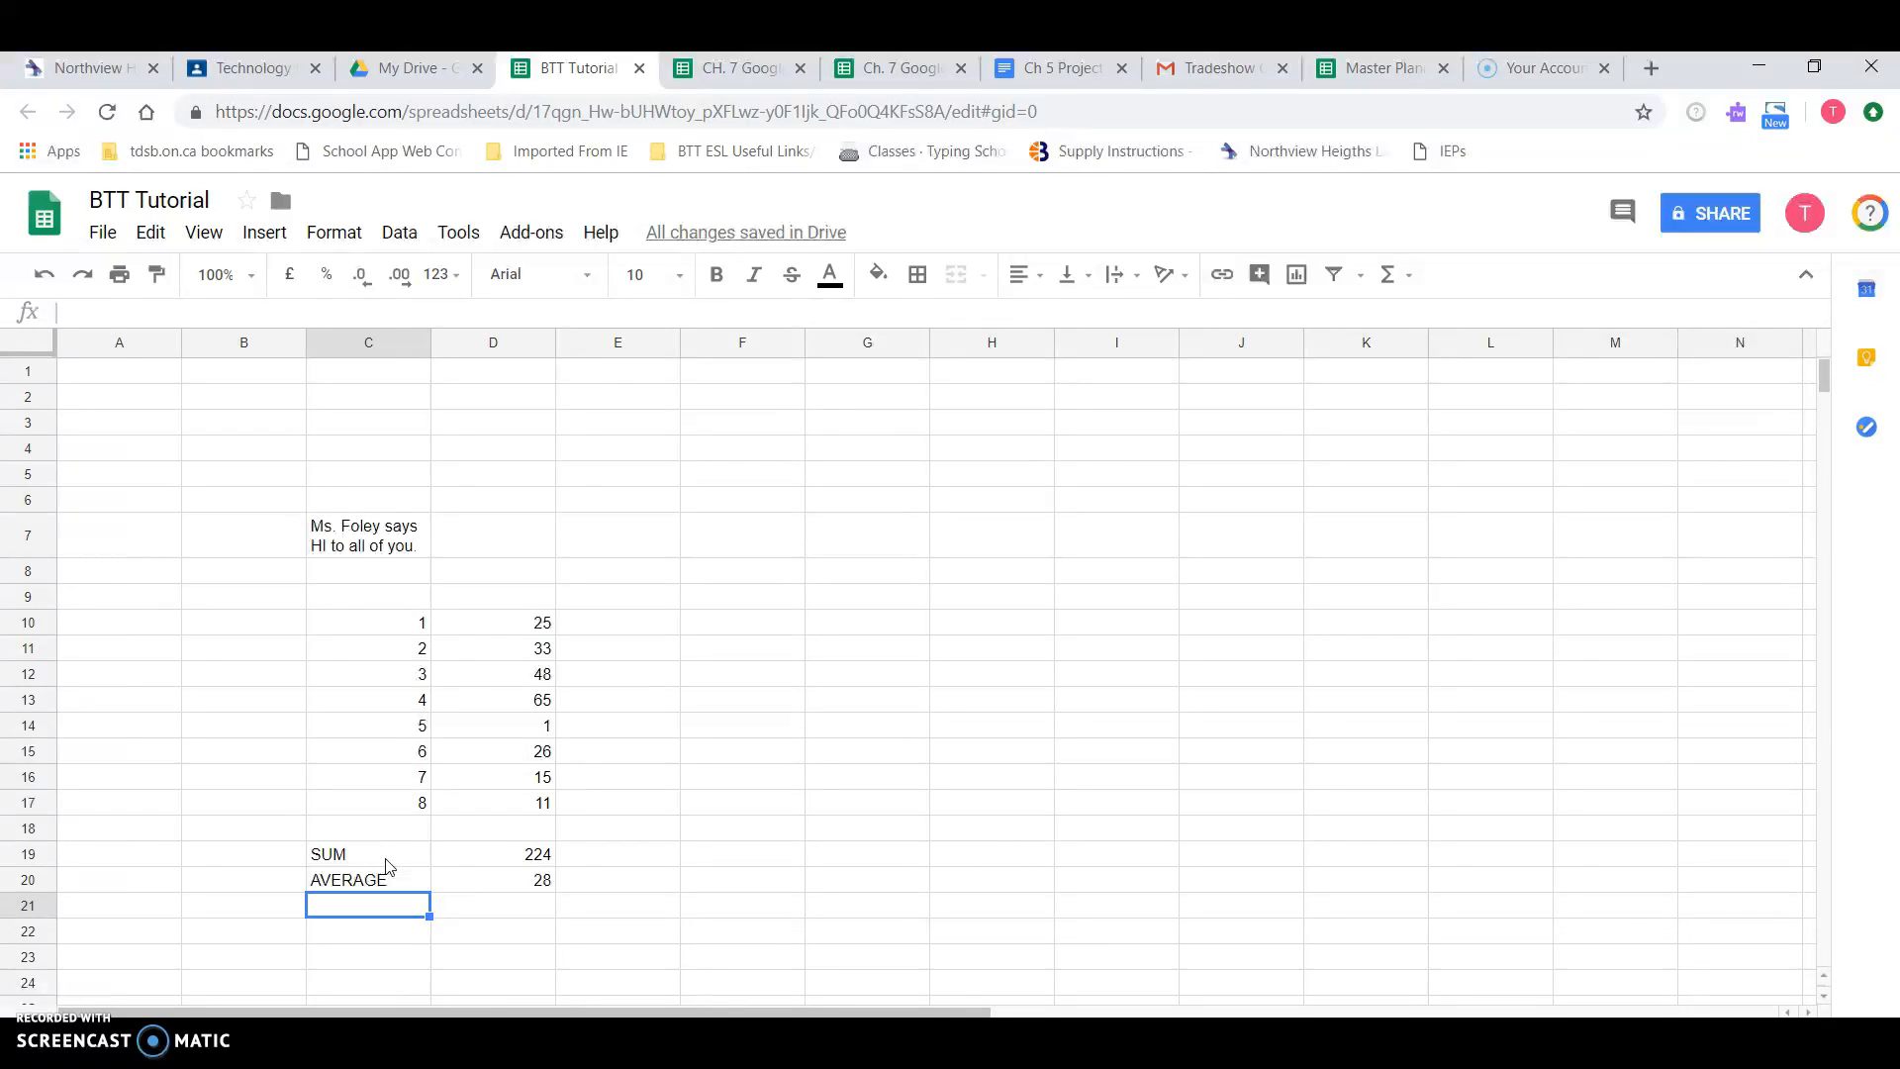
Step: Select the empty cell E20 beside the average result
{"action": "key", "text": "Right"}
{"action": "key", "text": "Right"}
{"action": "key", "text": "Up"}
{"action": "key", "text": "Up"}
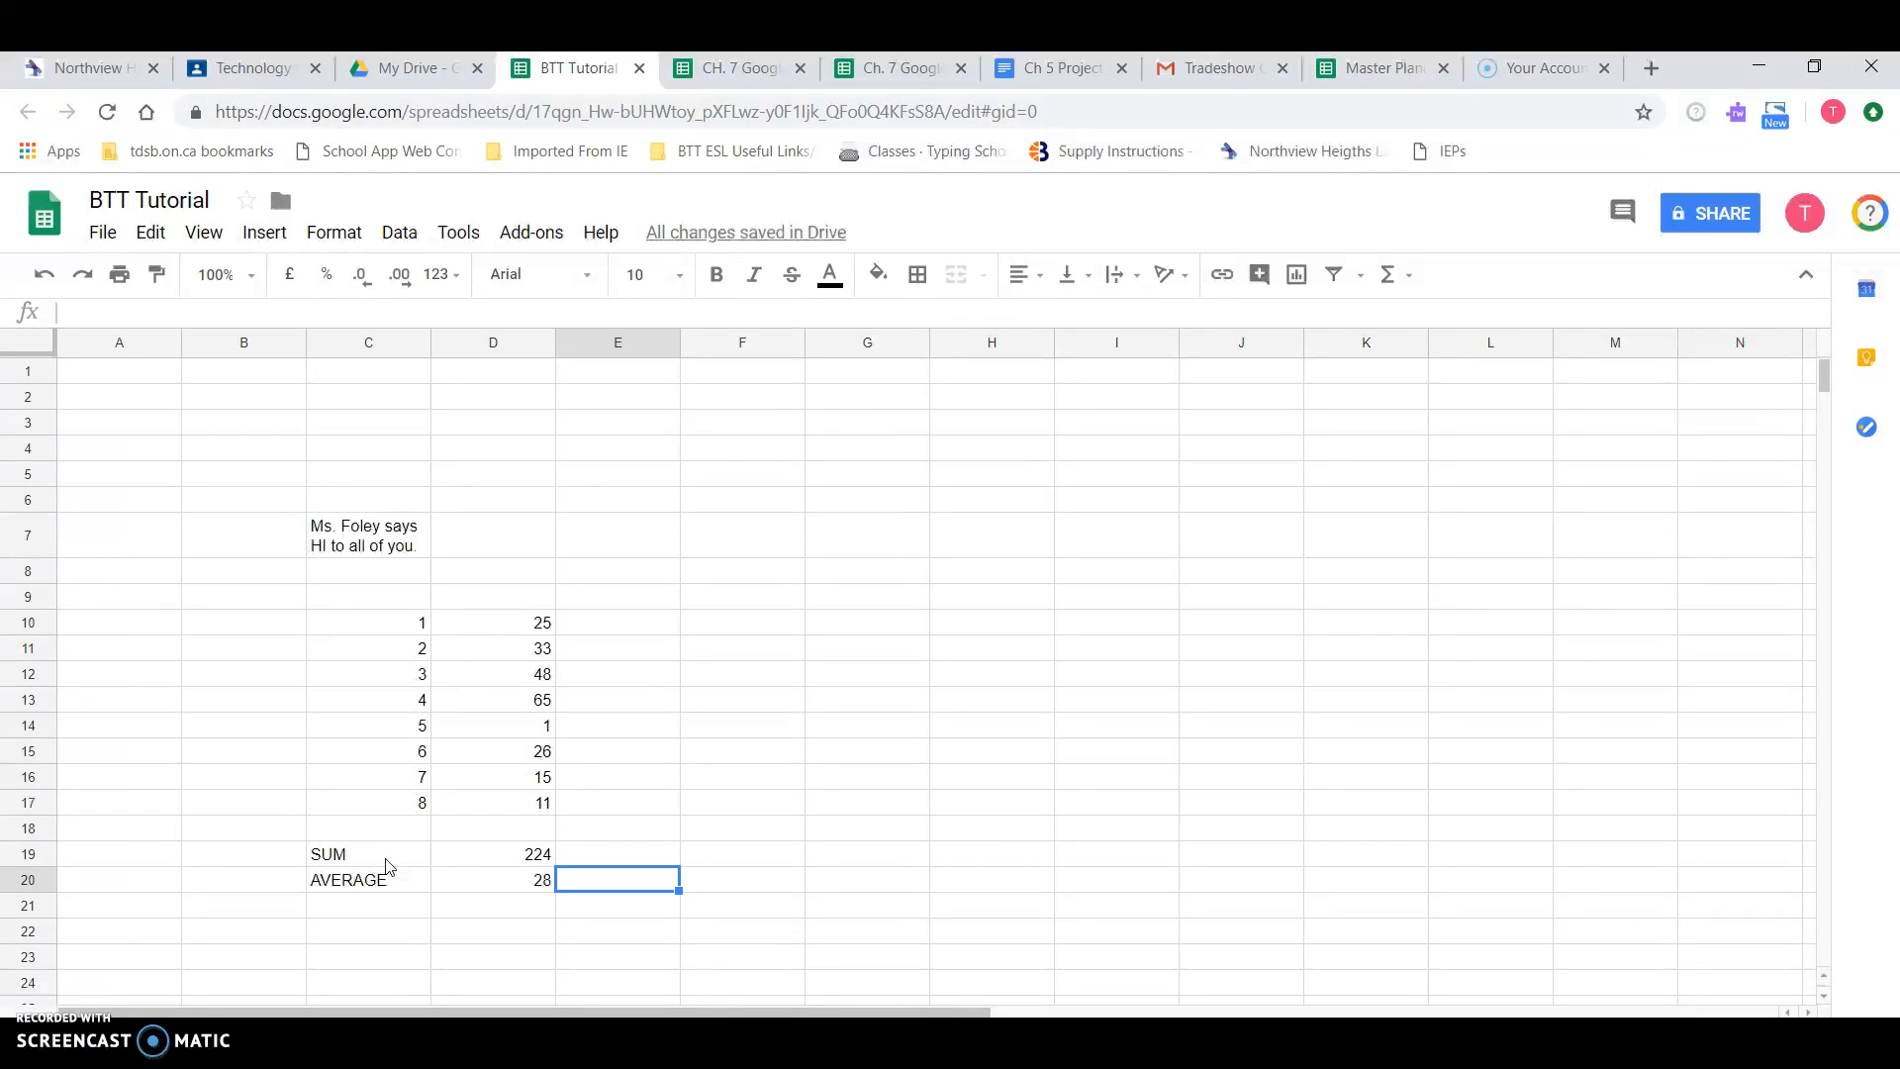